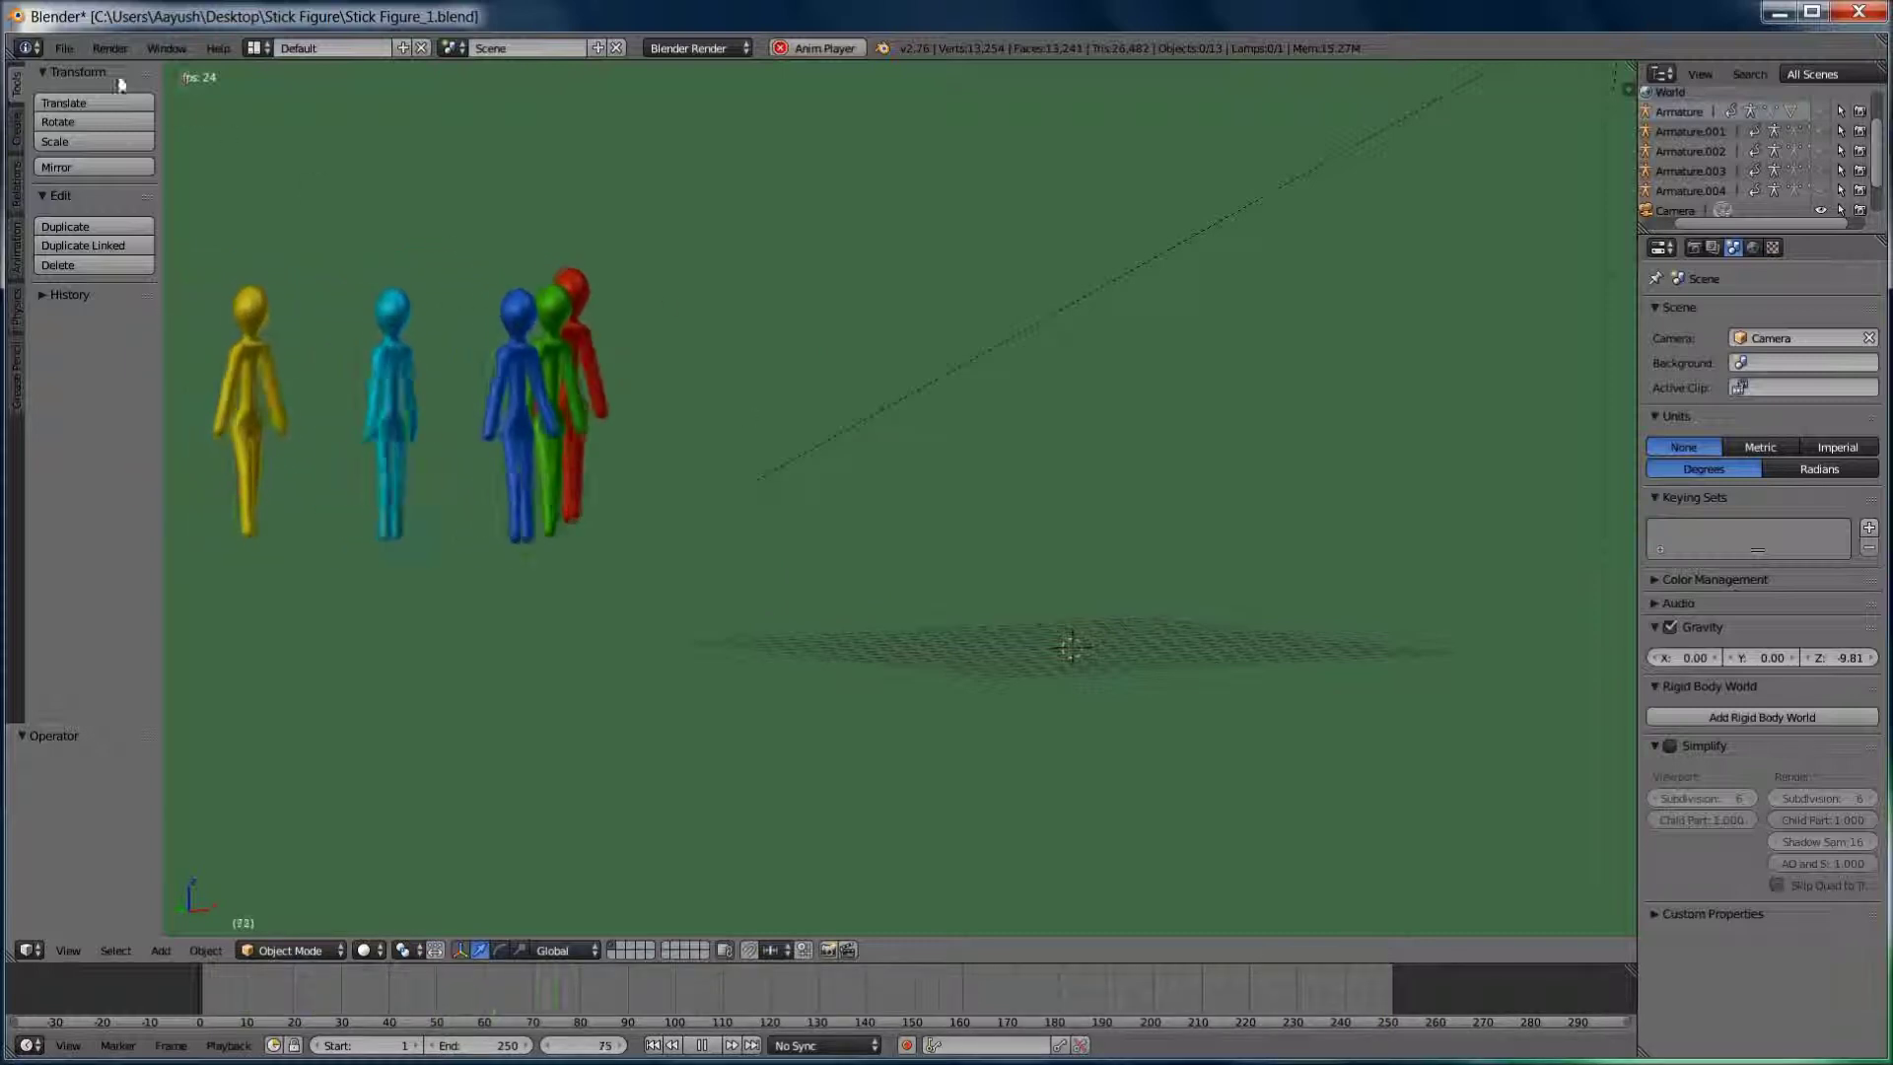
Reload the Blender start-up file and confirm, restoring the default cube scene
{"action": "left_click", "coordinate": [66, 49]}
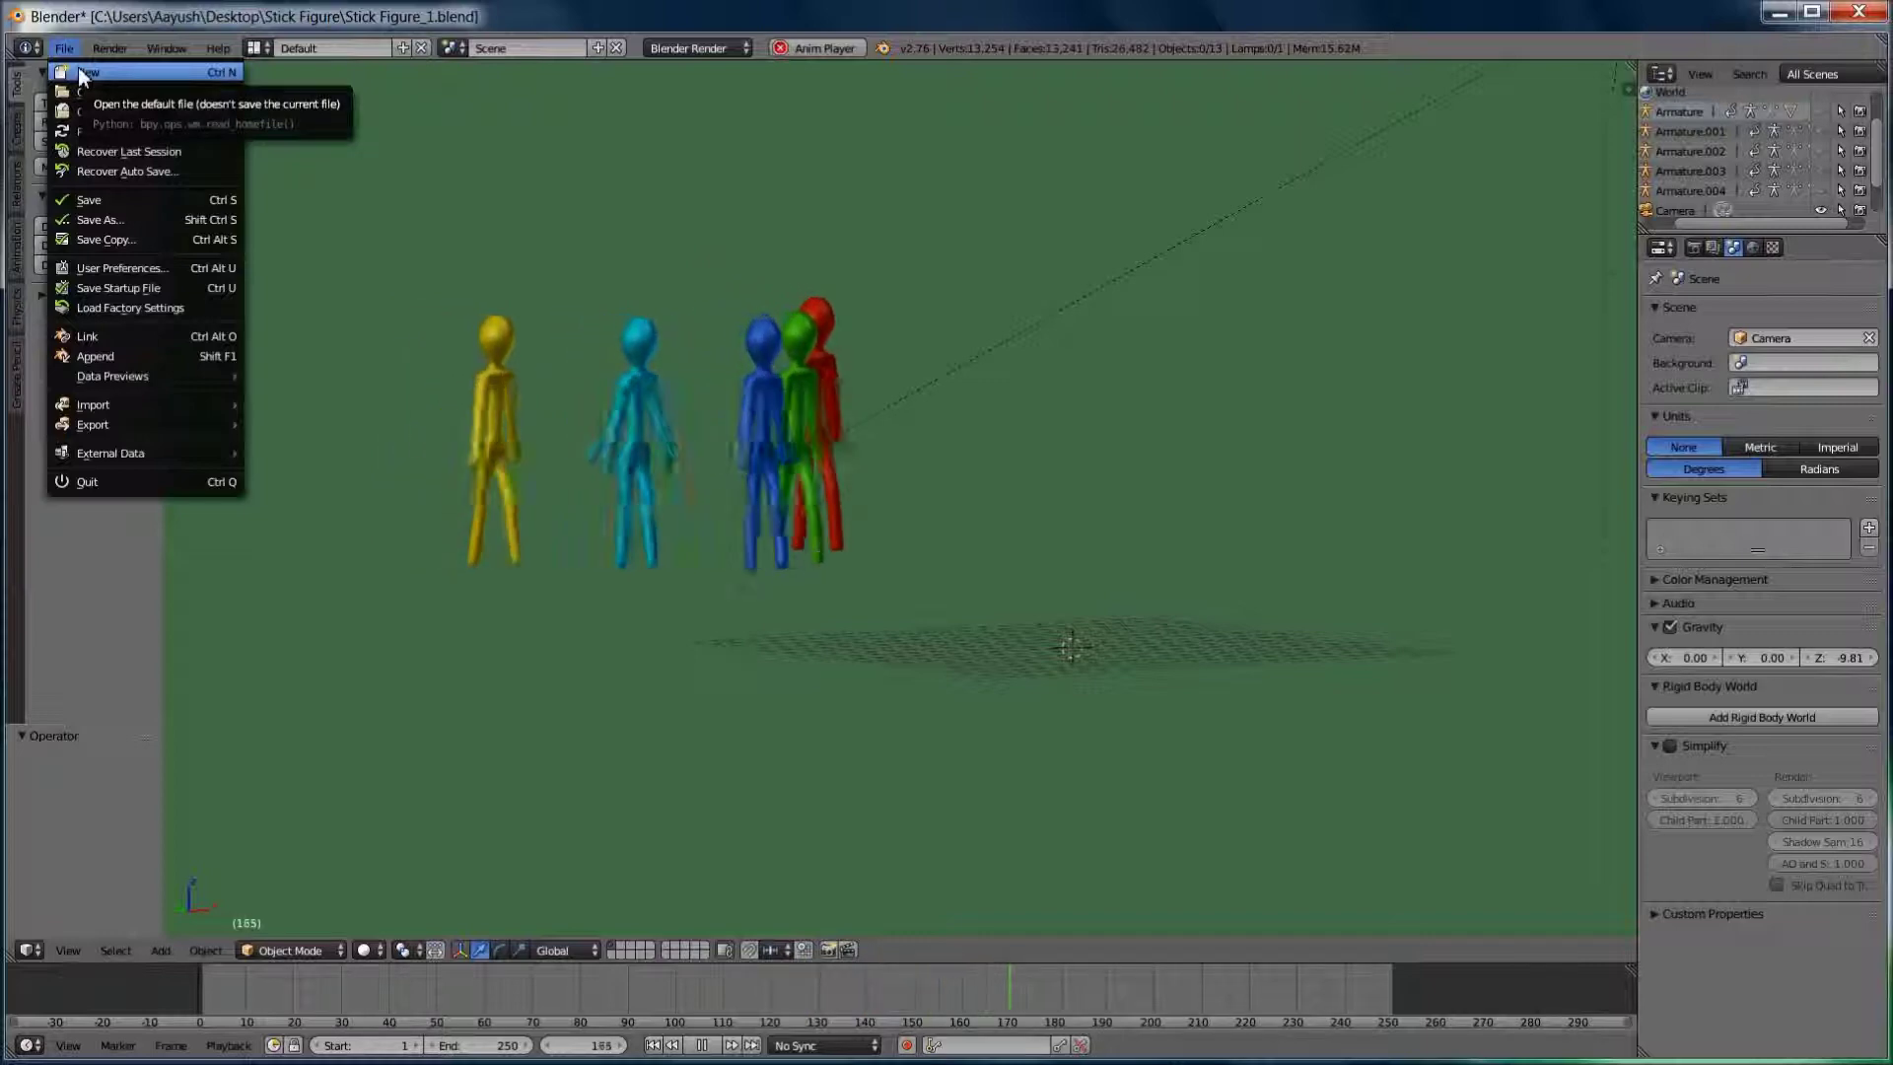
{"action": "left_click", "coordinate": [81, 74]}
{"action": "left_click", "coordinate": [89, 89]}
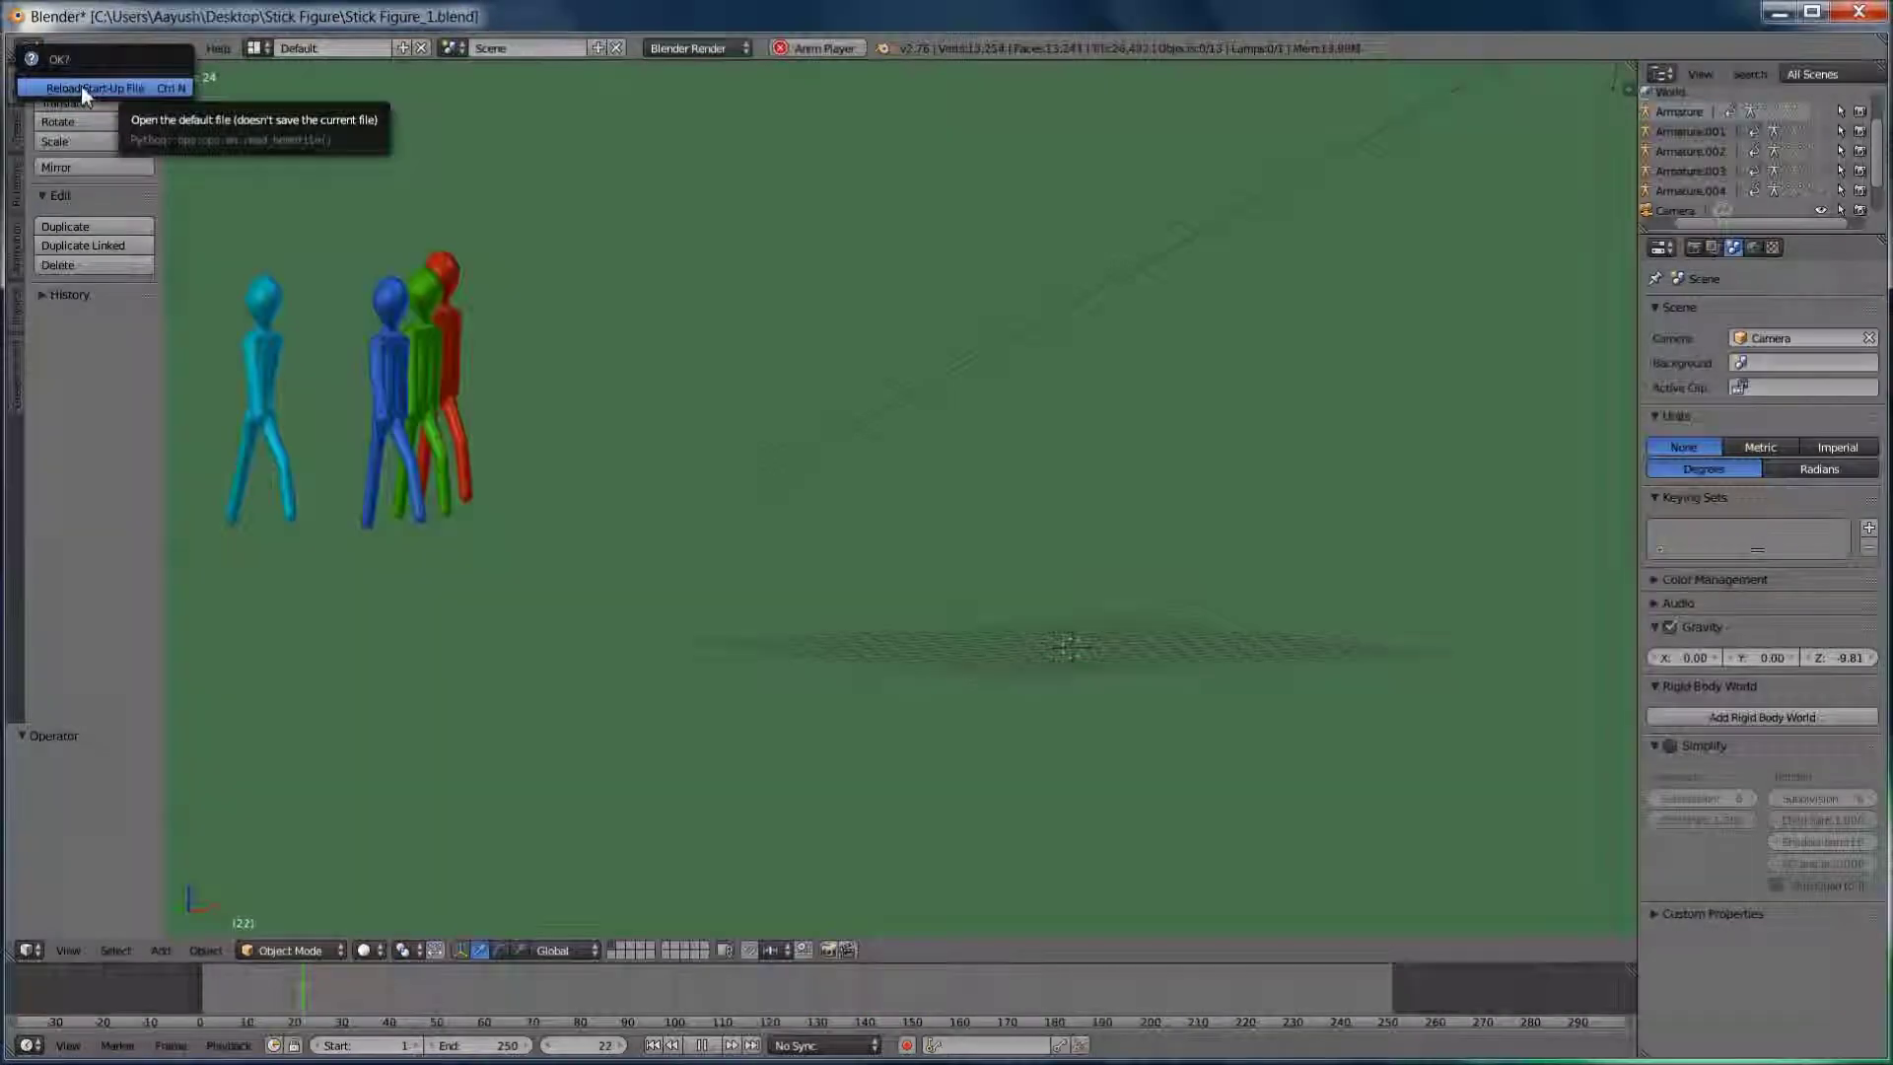
{"action": "left_click", "coordinate": [98, 92]}
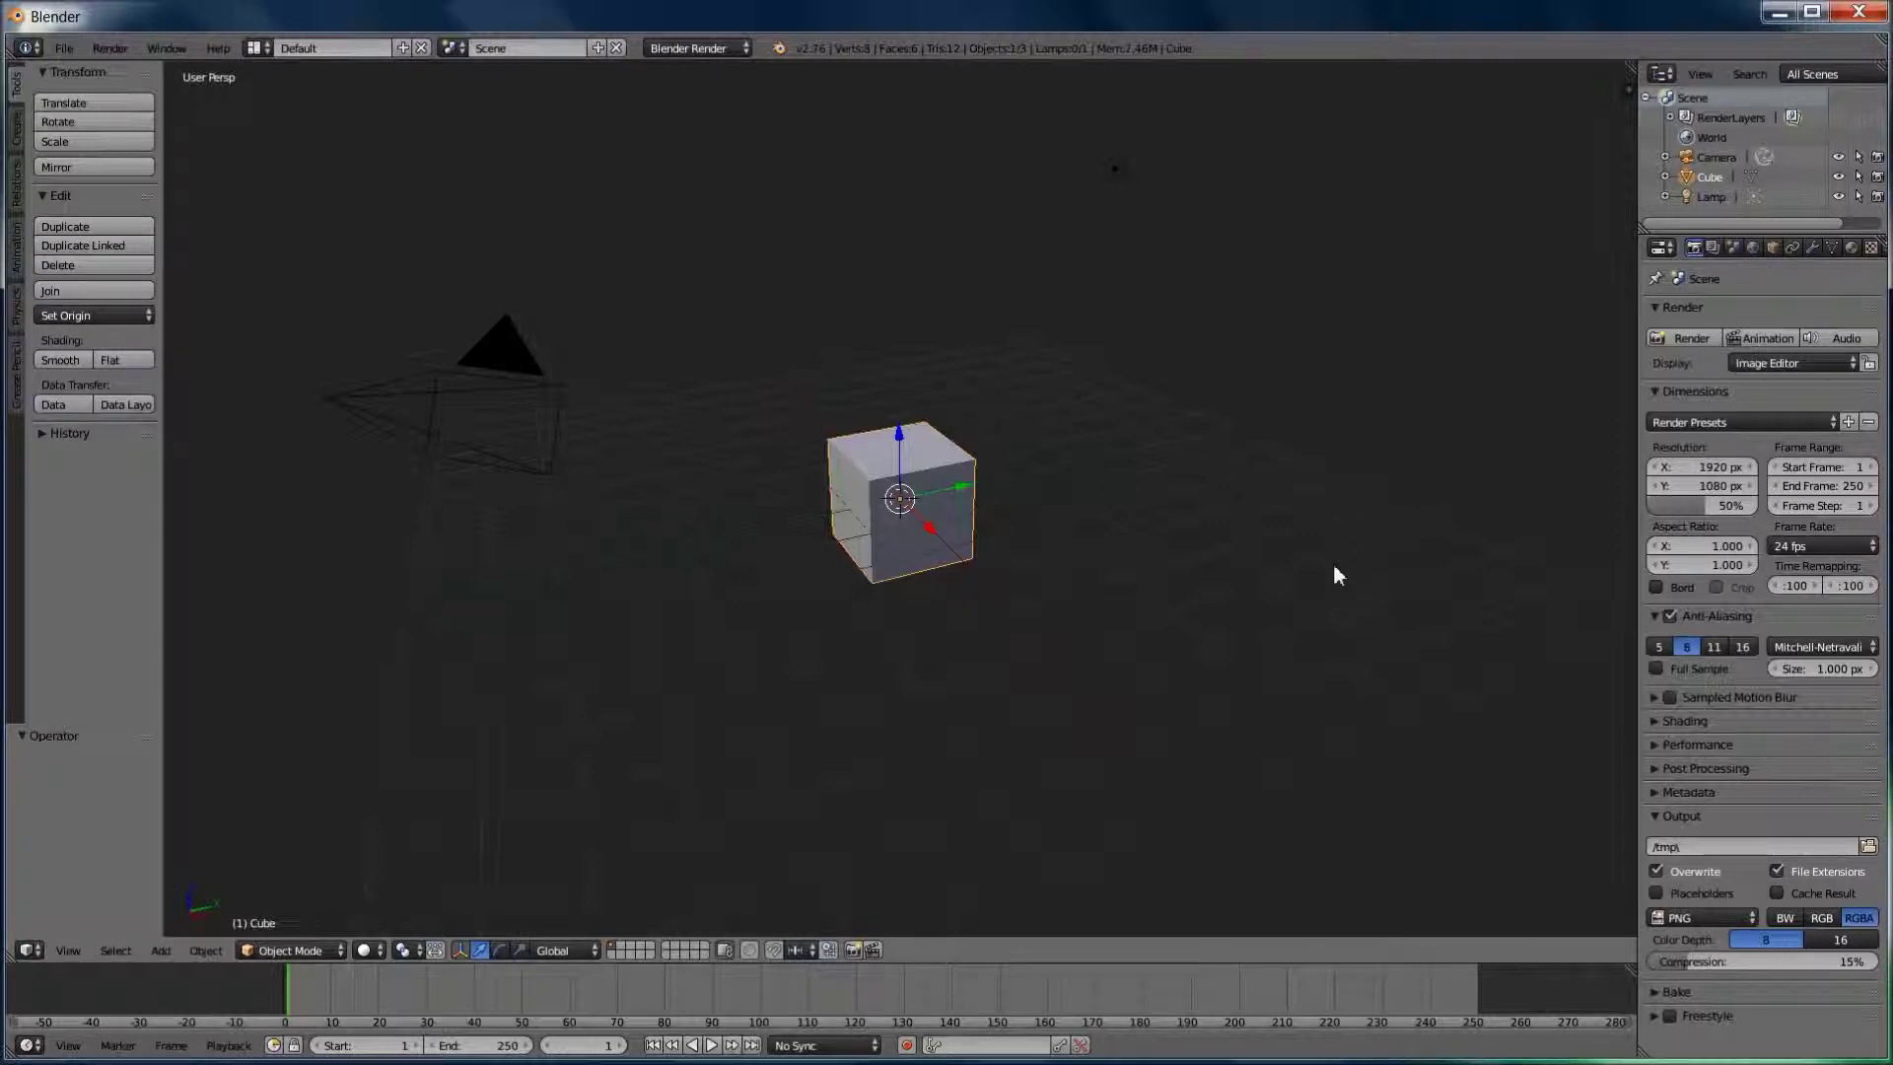
Start the Screencast Keys display from the properties shelf, then hide the shelf
{"action": "key", "text": "n"}
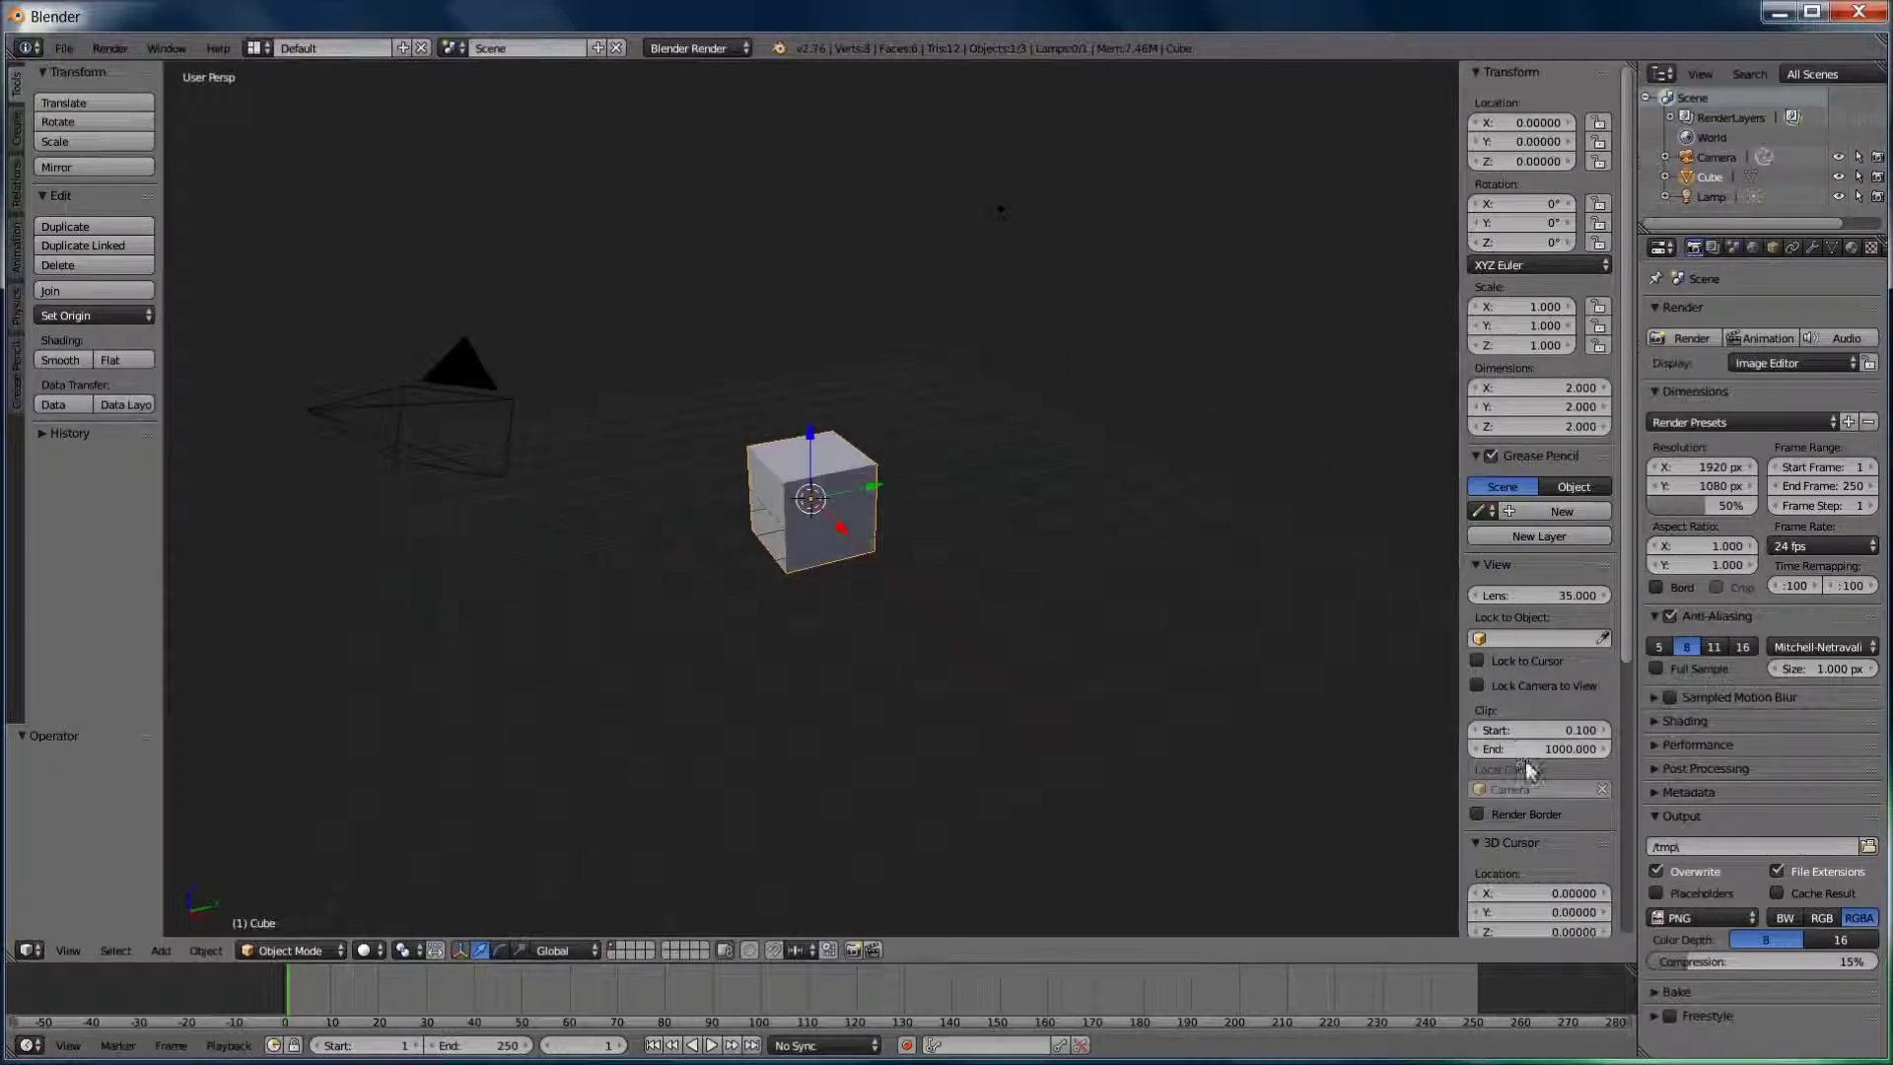
{"action": "scroll", "coordinate": [1547, 799], "scroll_direction": "down", "scroll_amount": 3}
{"action": "scroll", "coordinate": [1548, 838], "scroll_direction": "down", "scroll_amount": 3}
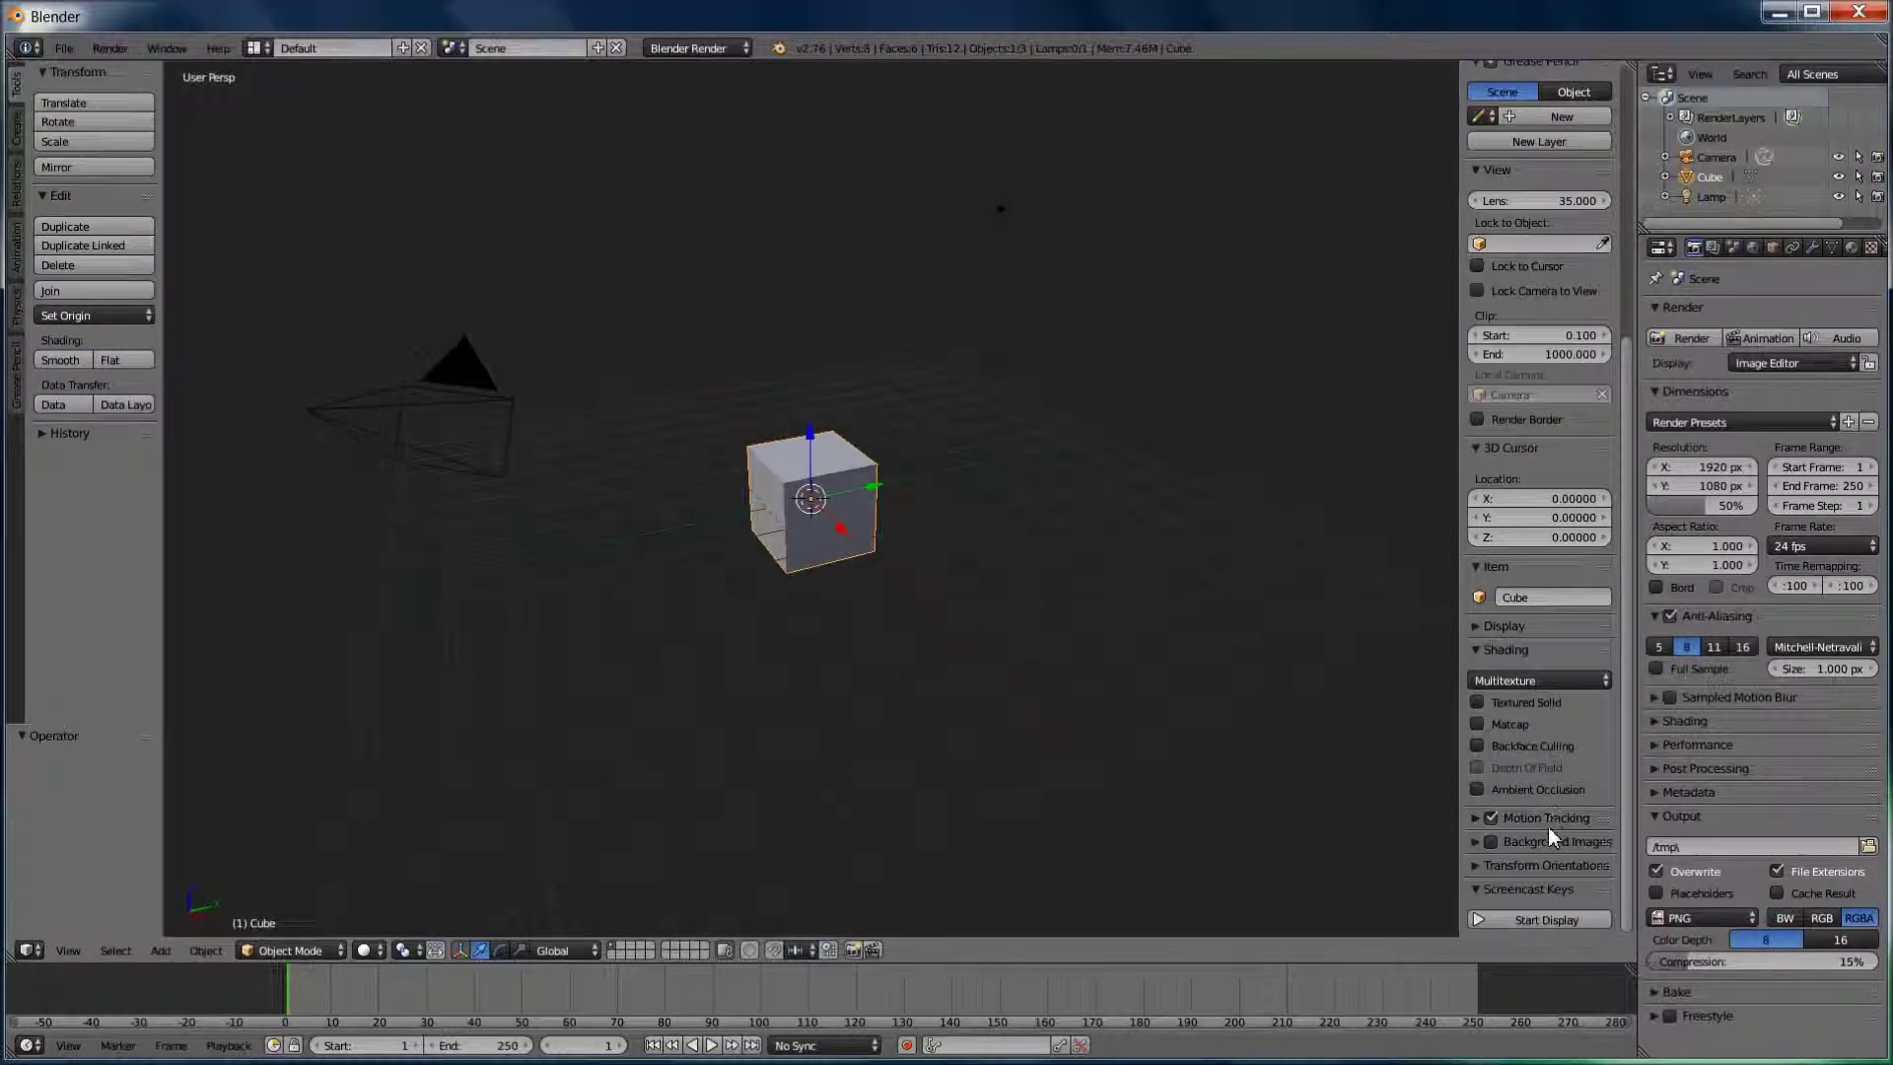
{"action": "left_click", "coordinate": [1516, 921]}
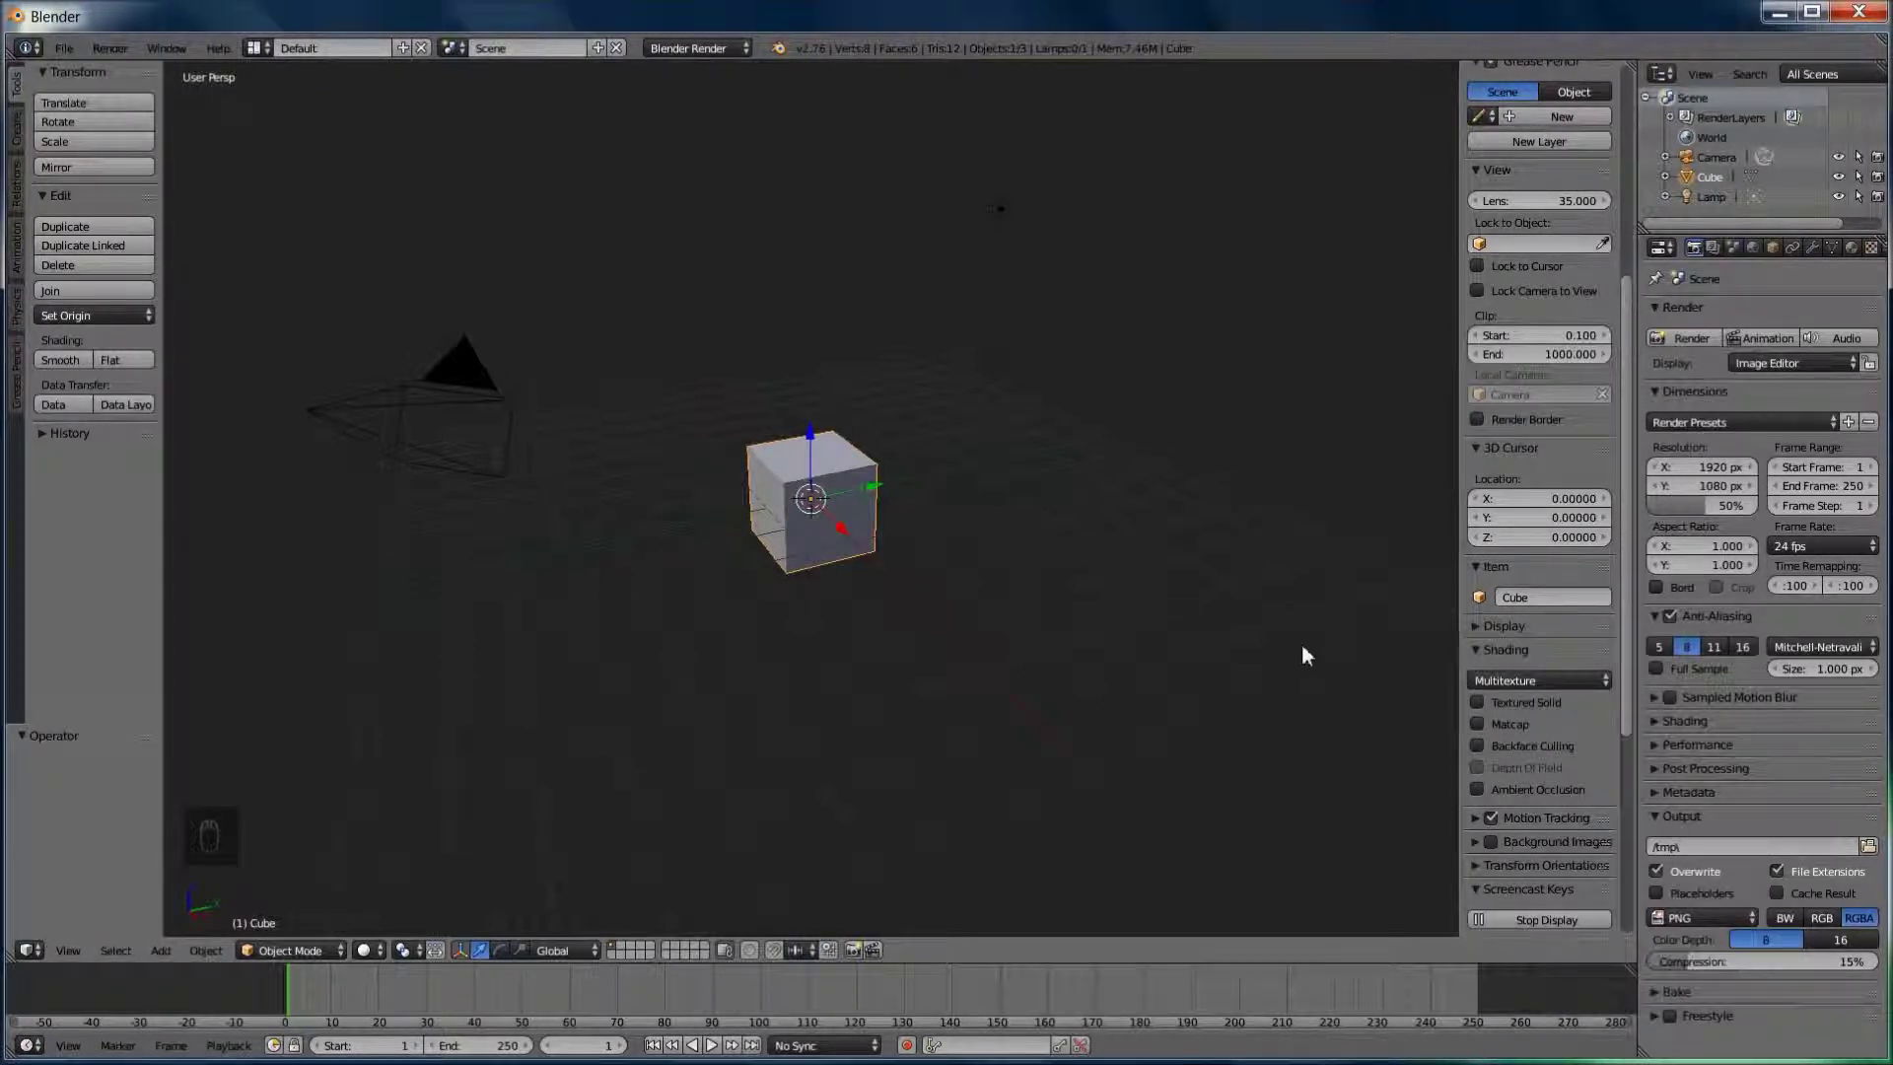
{"action": "key", "text": "n"}
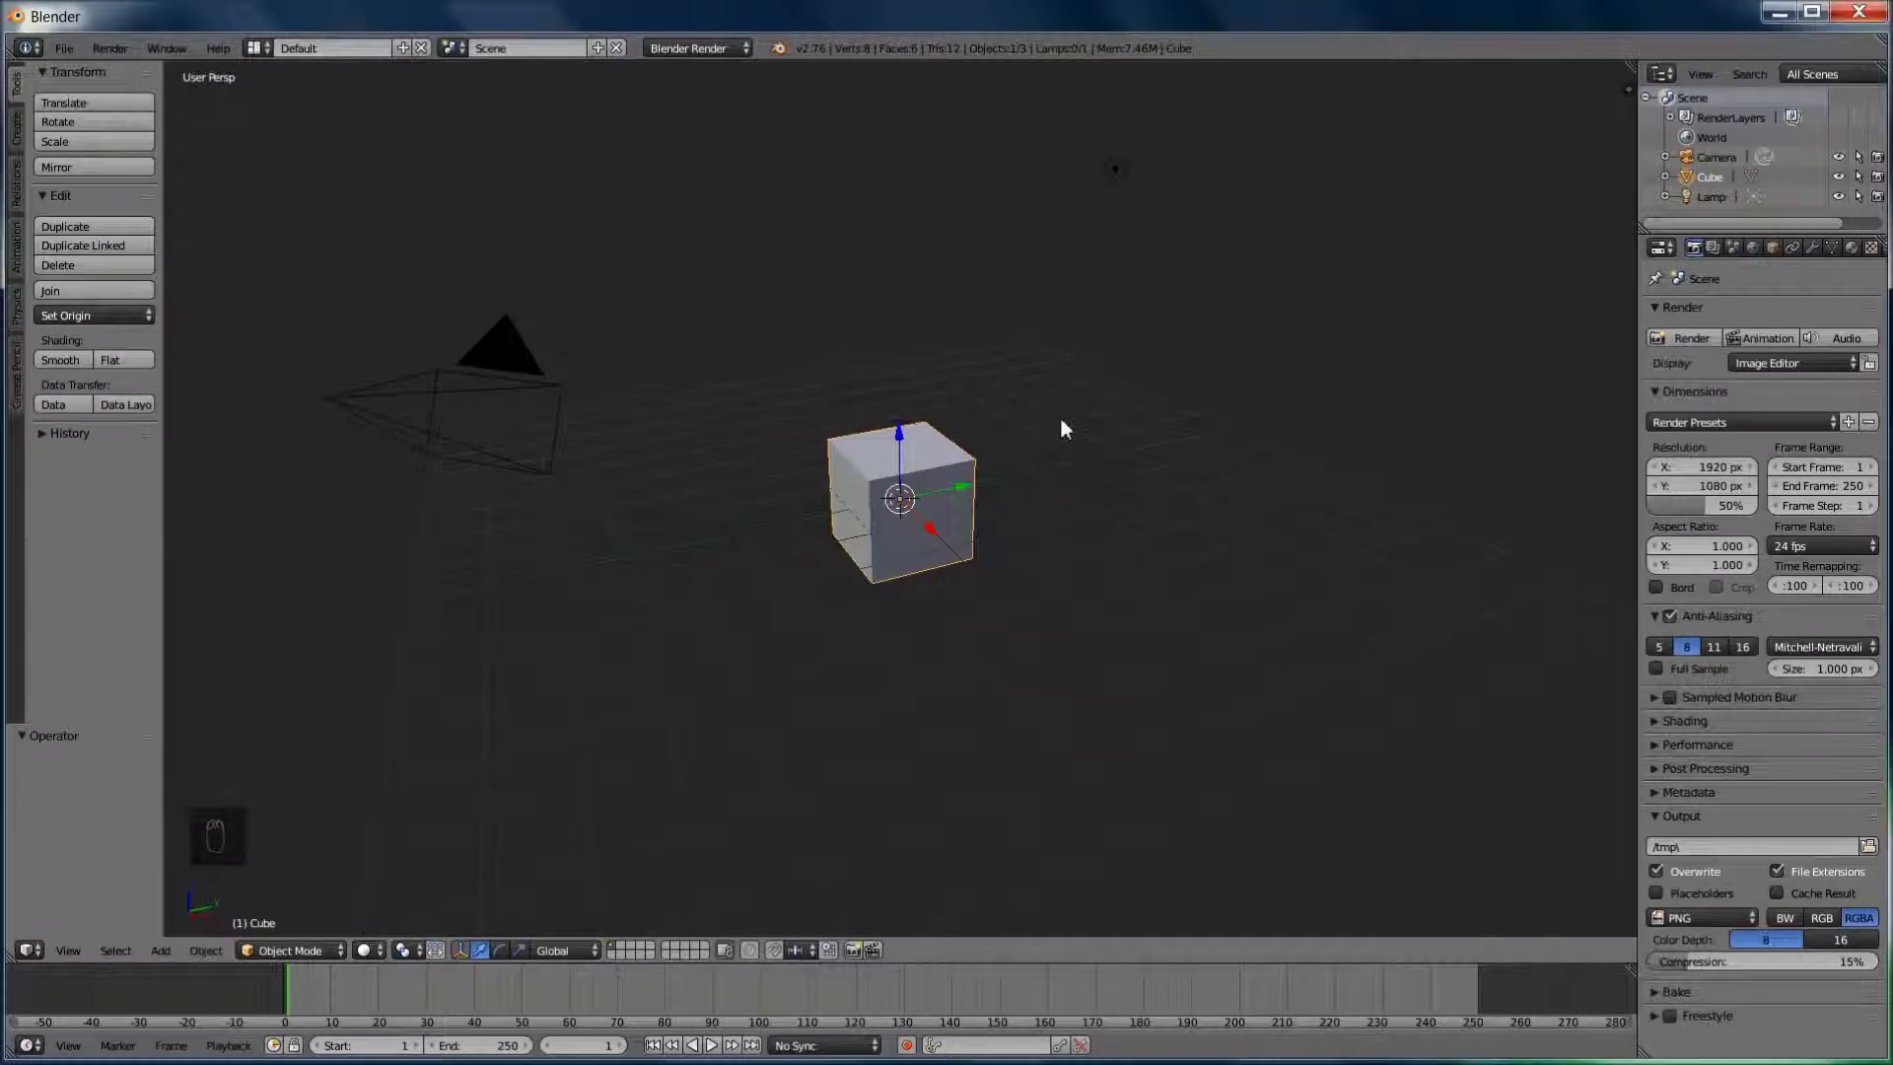
{"action": "key", "text": "Tab"}
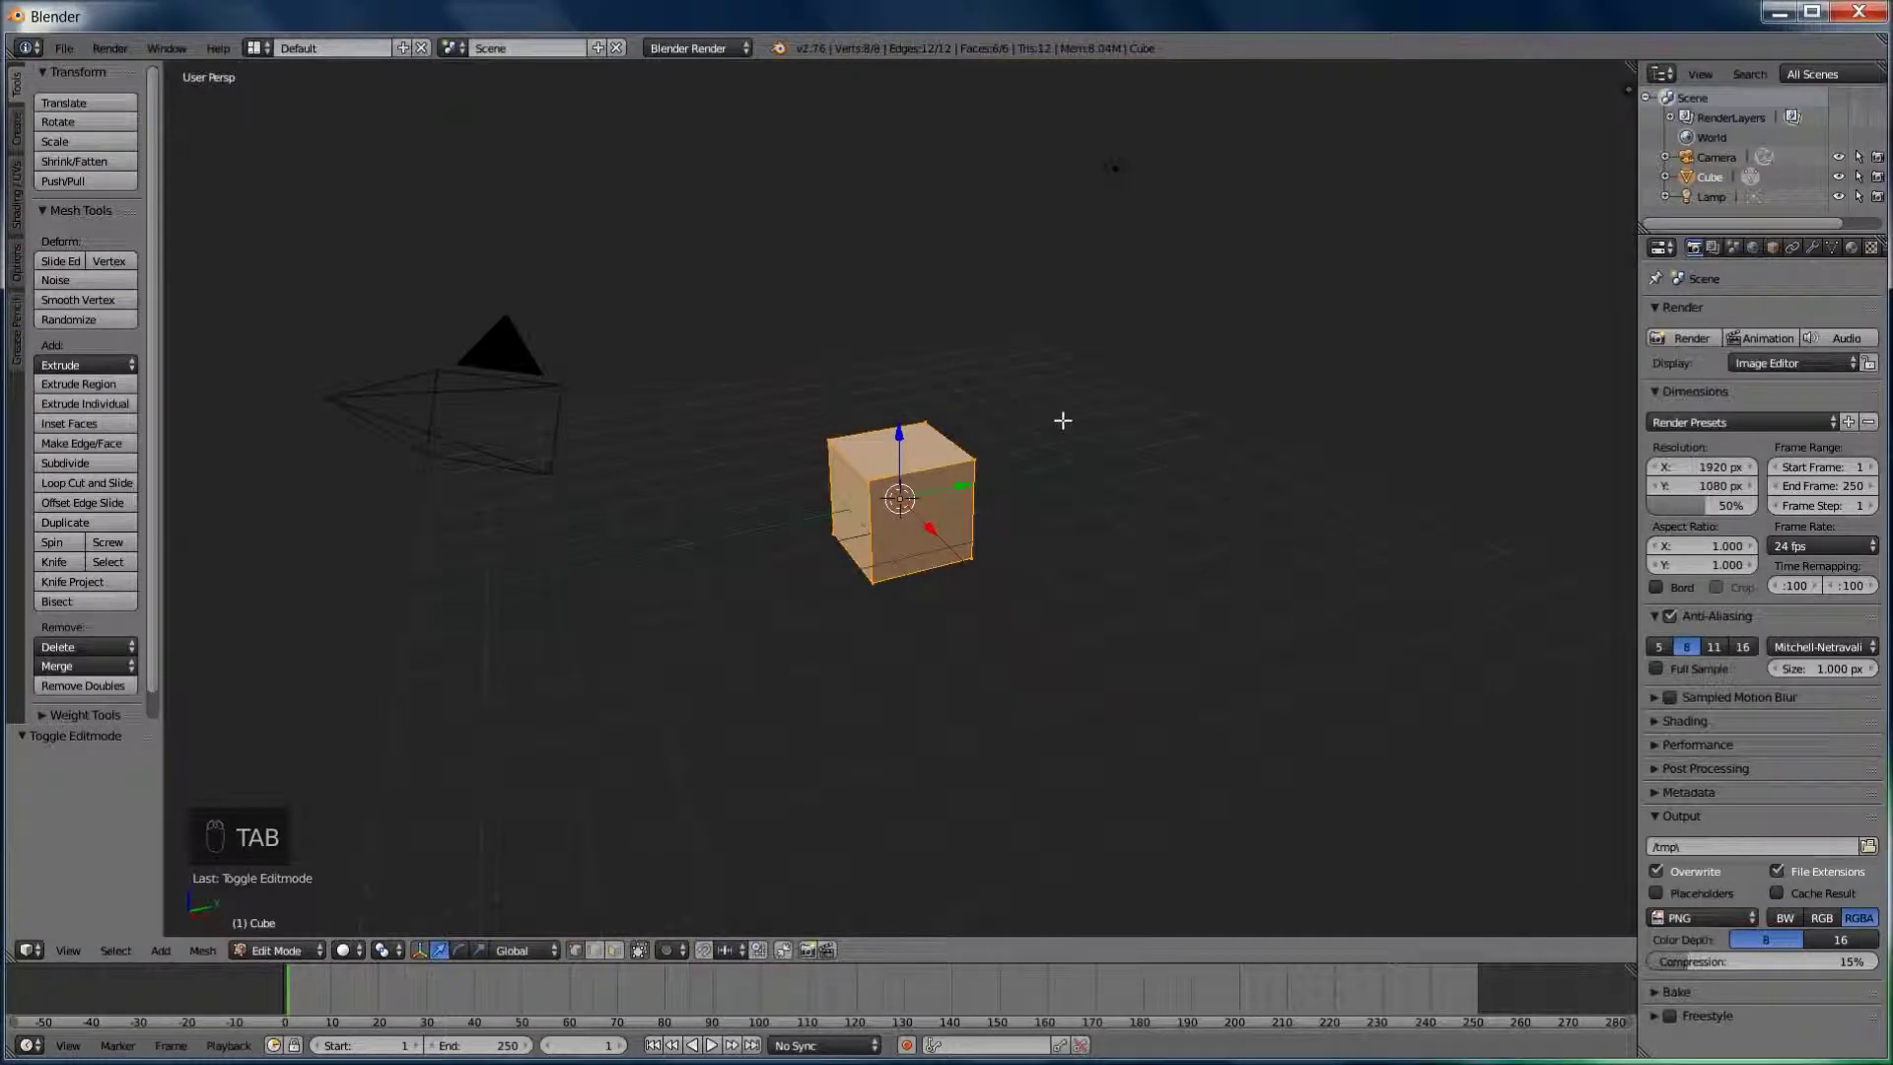
Delete every vertex of the cube using X > Vertices
{"action": "key", "text": "x"}
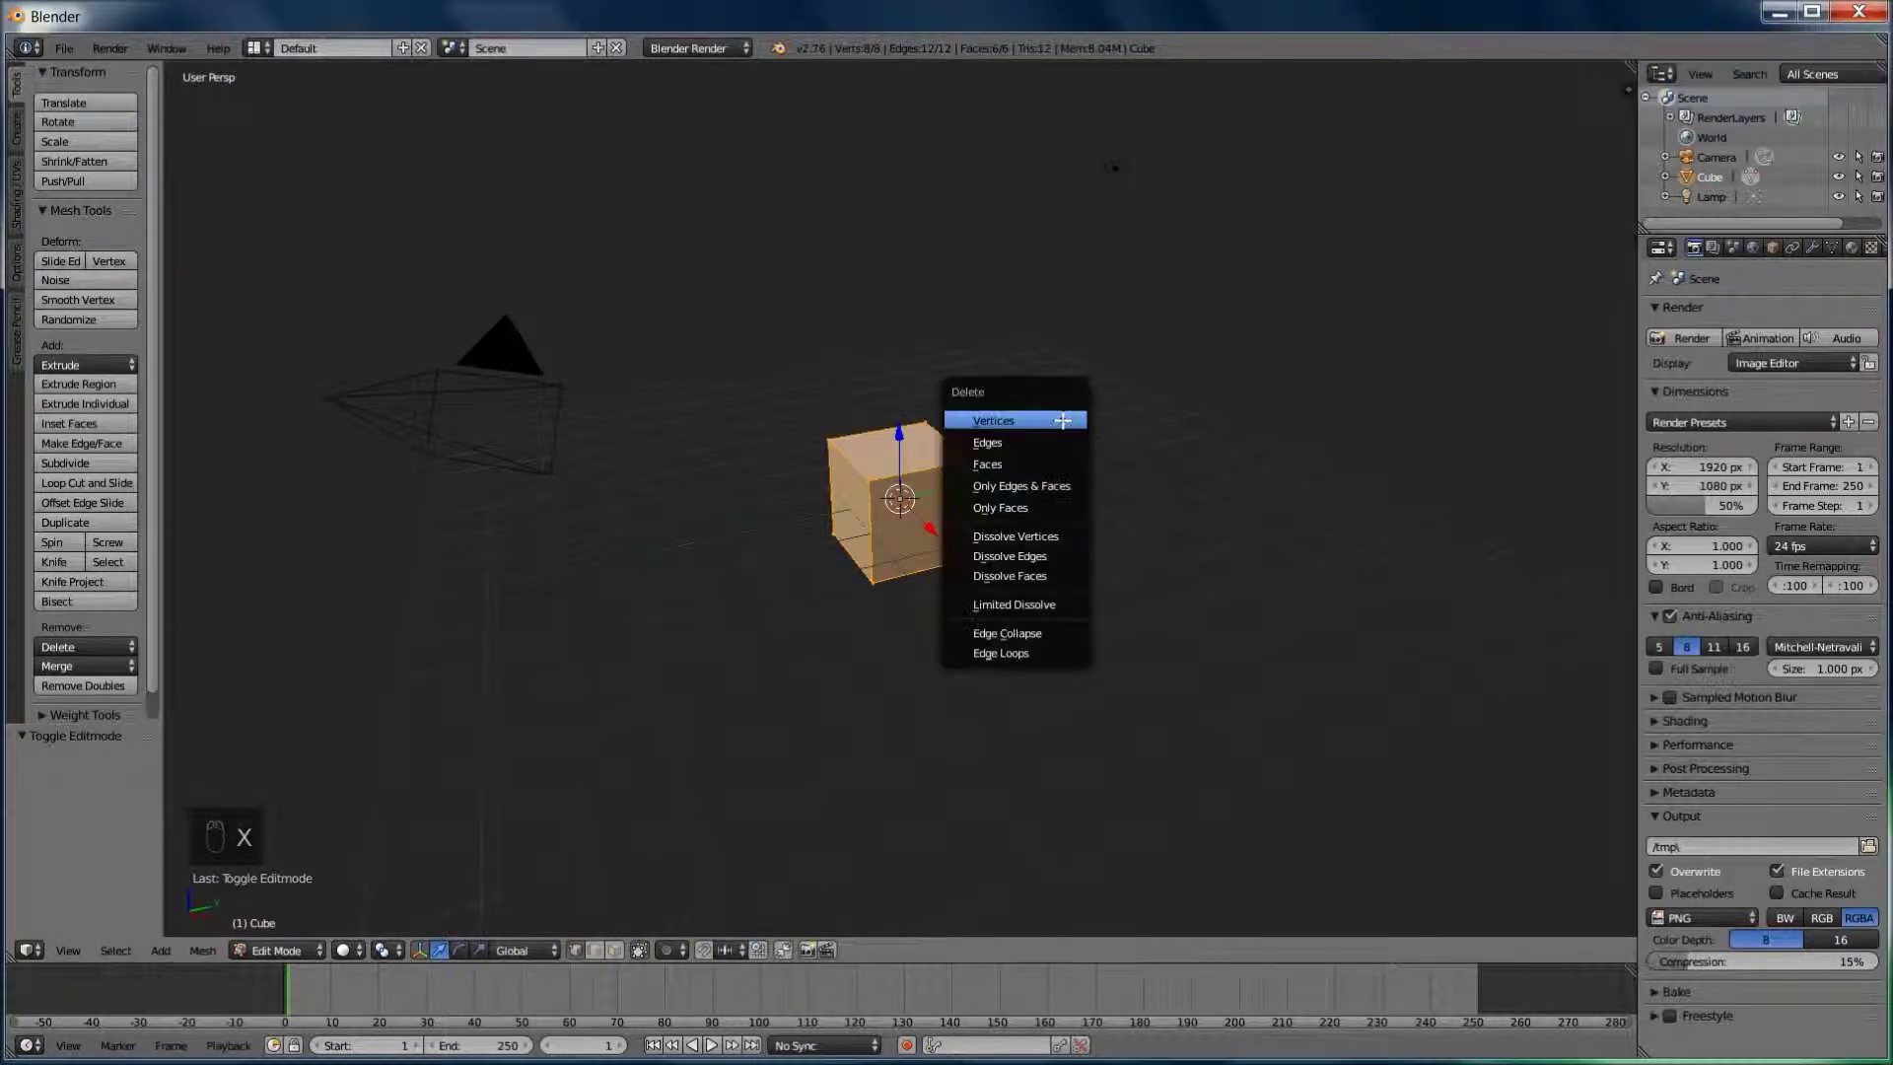
{"action": "left_click", "coordinate": [1062, 420]}
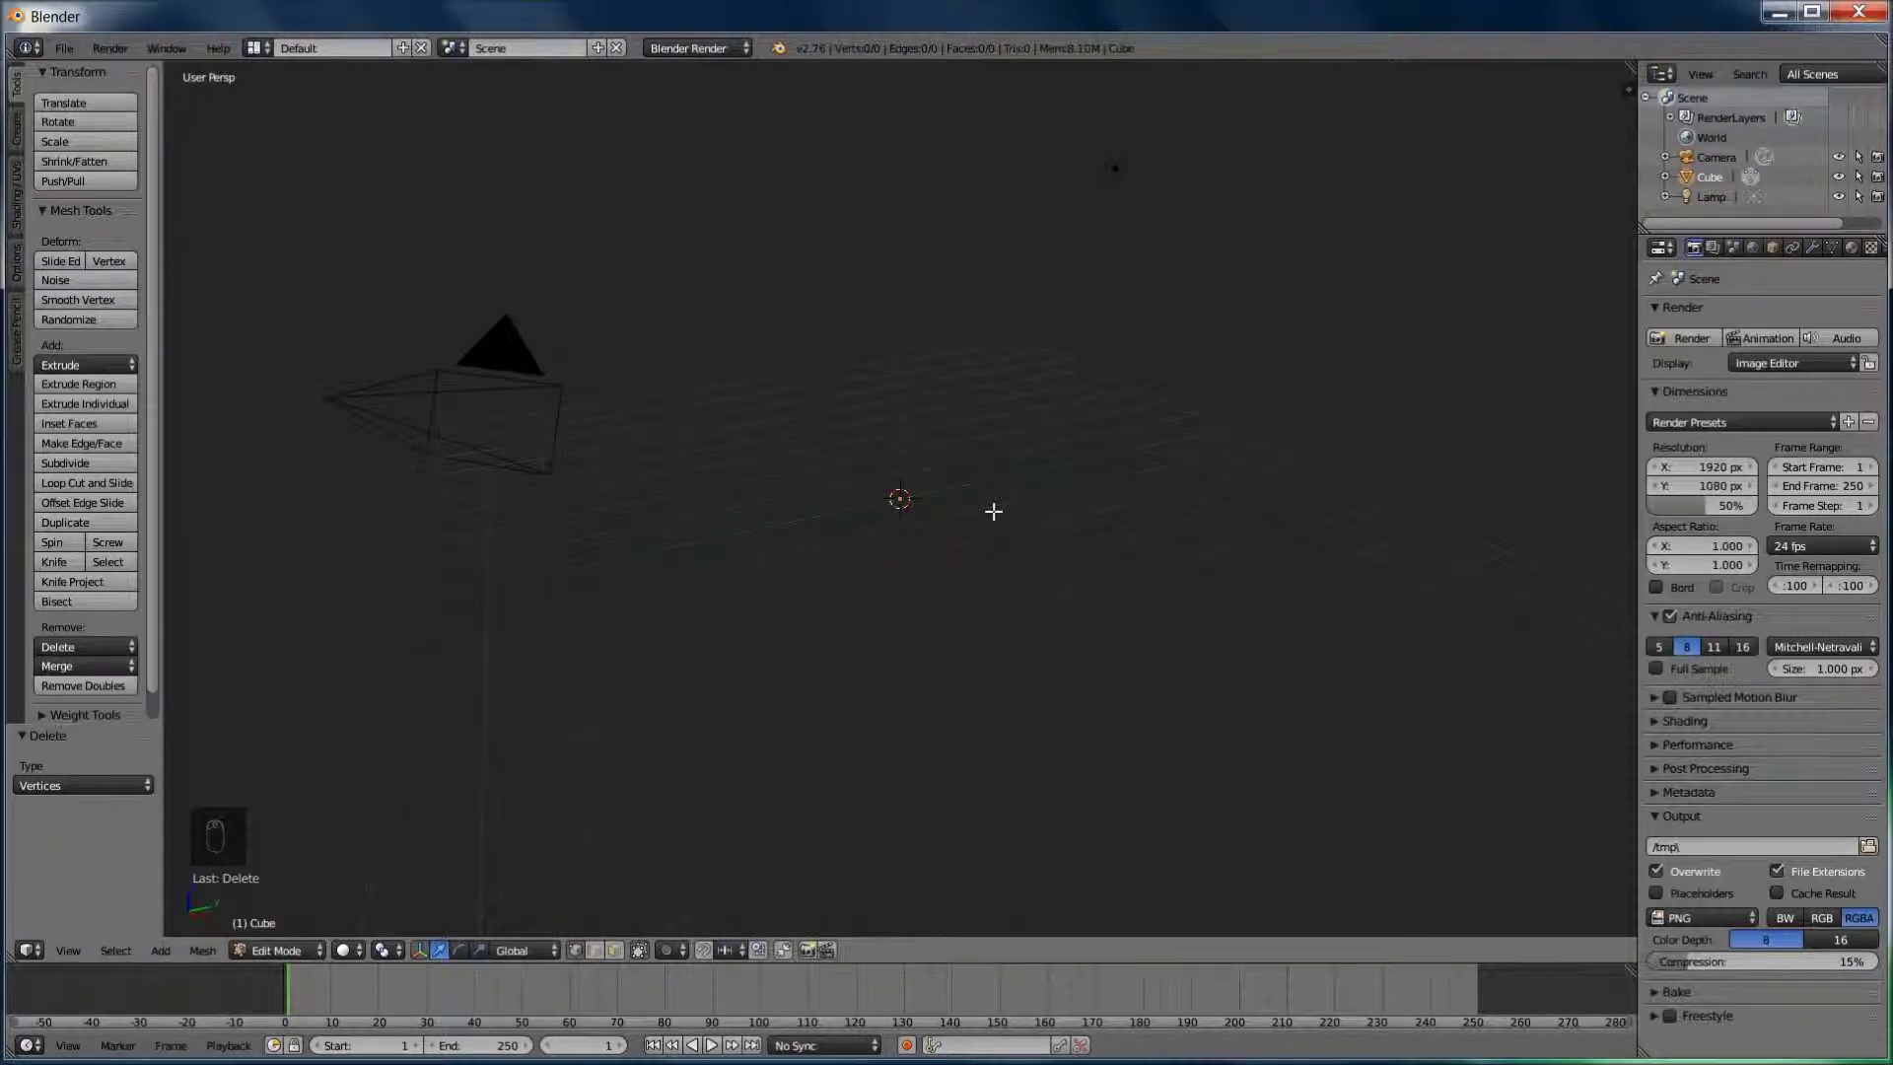
Add a single vertex in front orthographic view and snap it to the grid
{"action": "key", "text": "KP_1"}
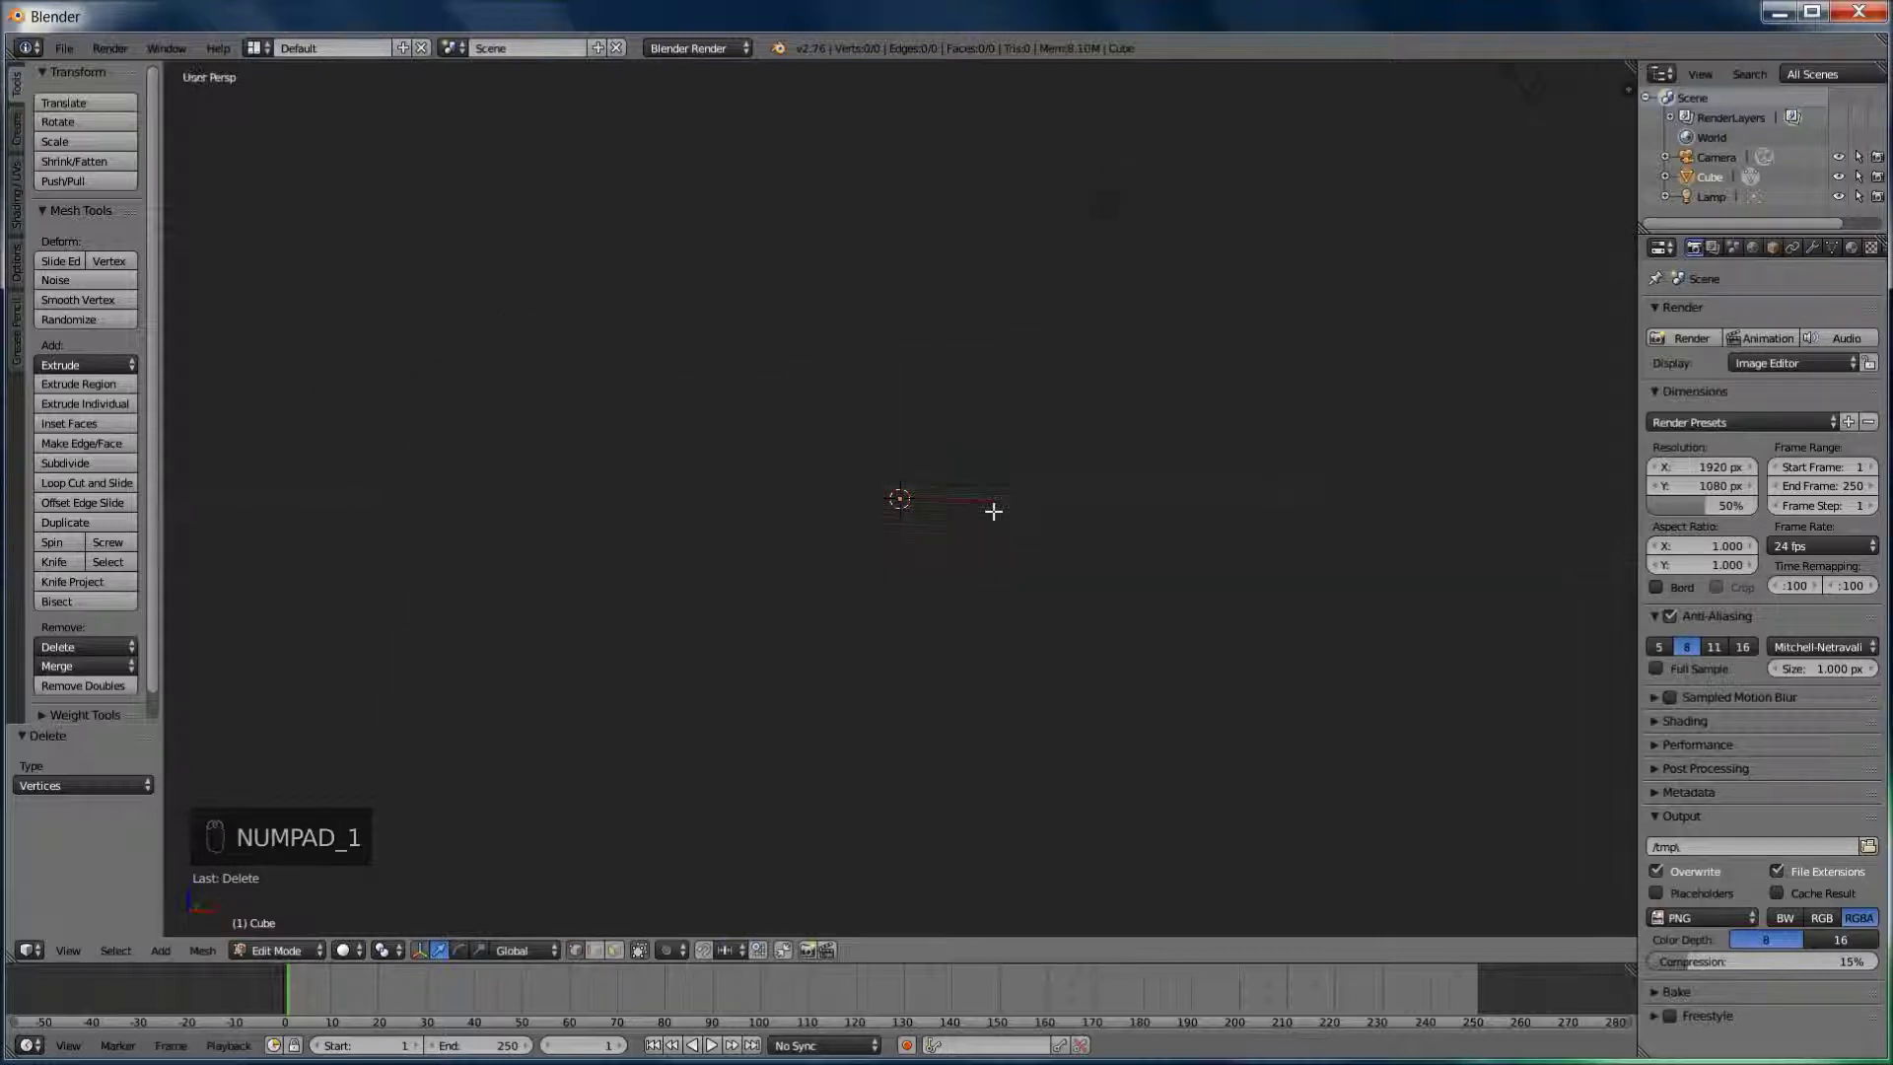
{"action": "key", "text": "KP_5"}
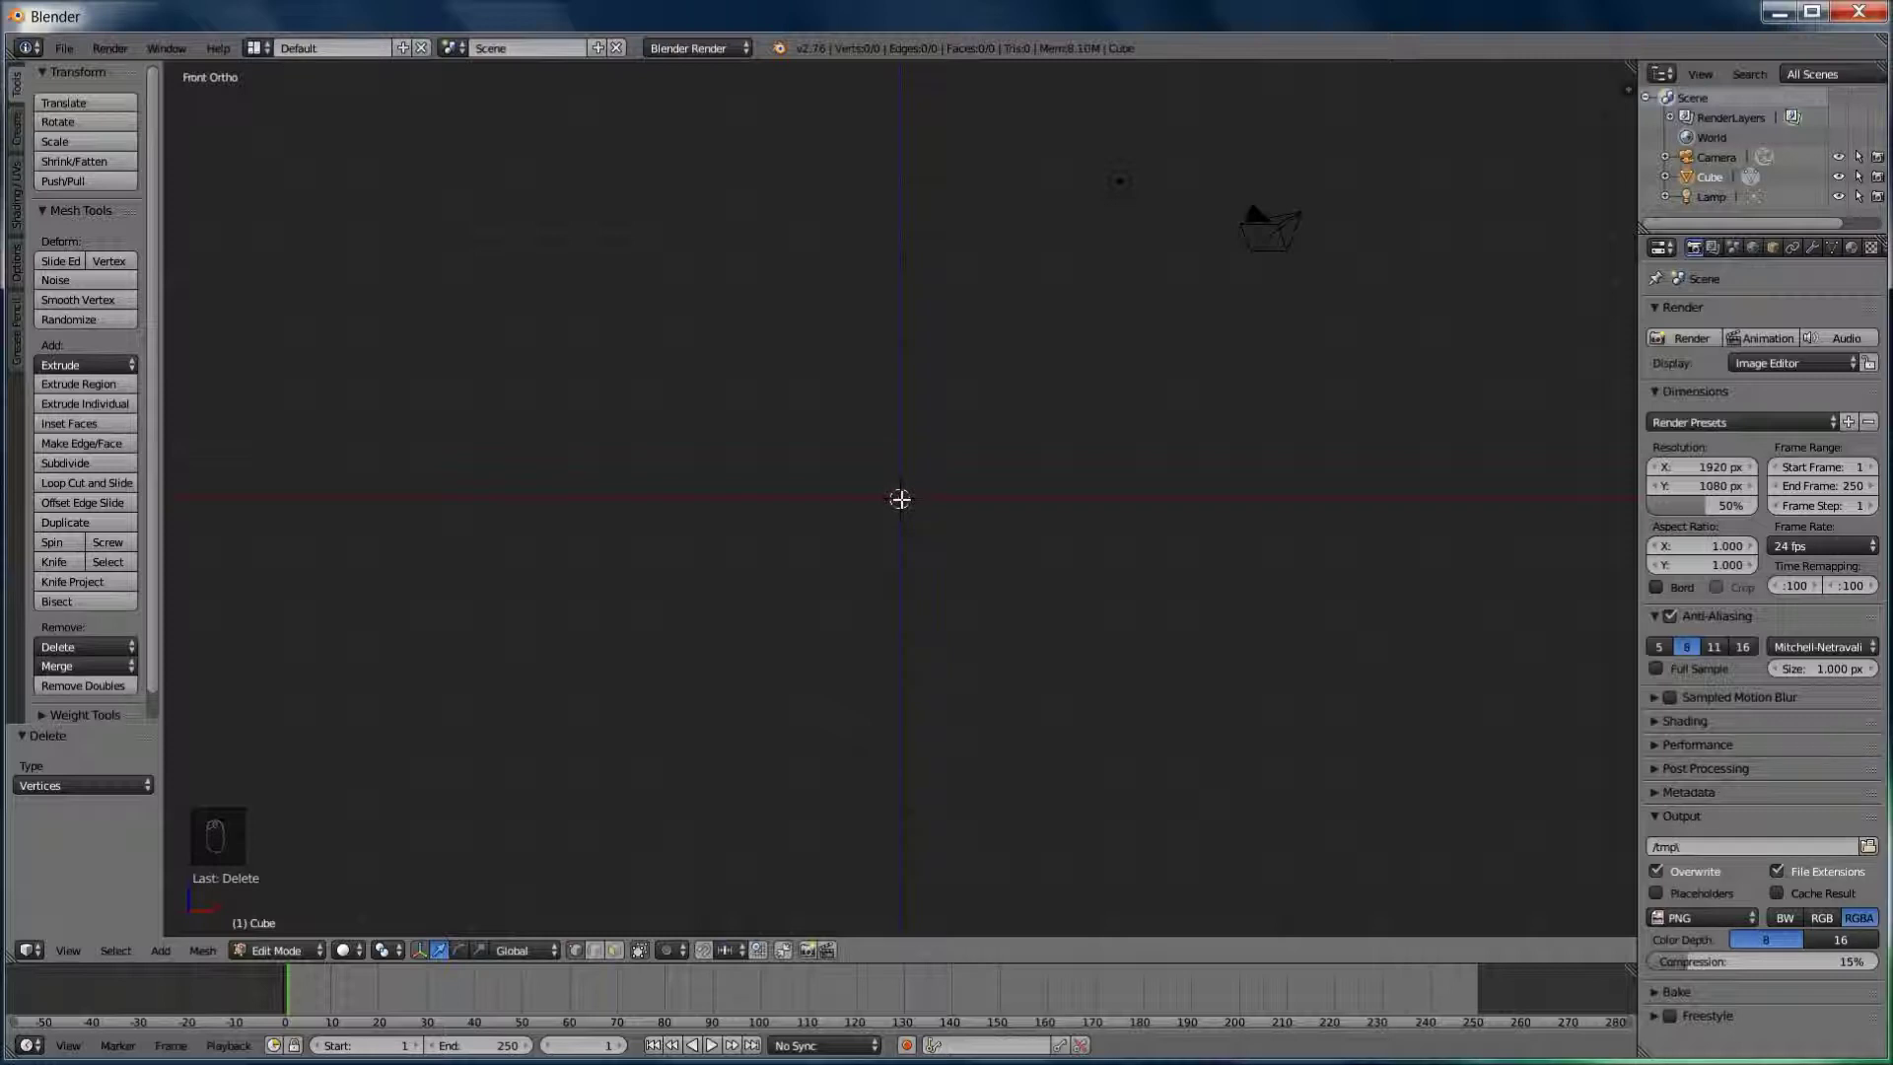
{"action": "right_click", "coordinate": [899, 498], "text": "ctrl"}
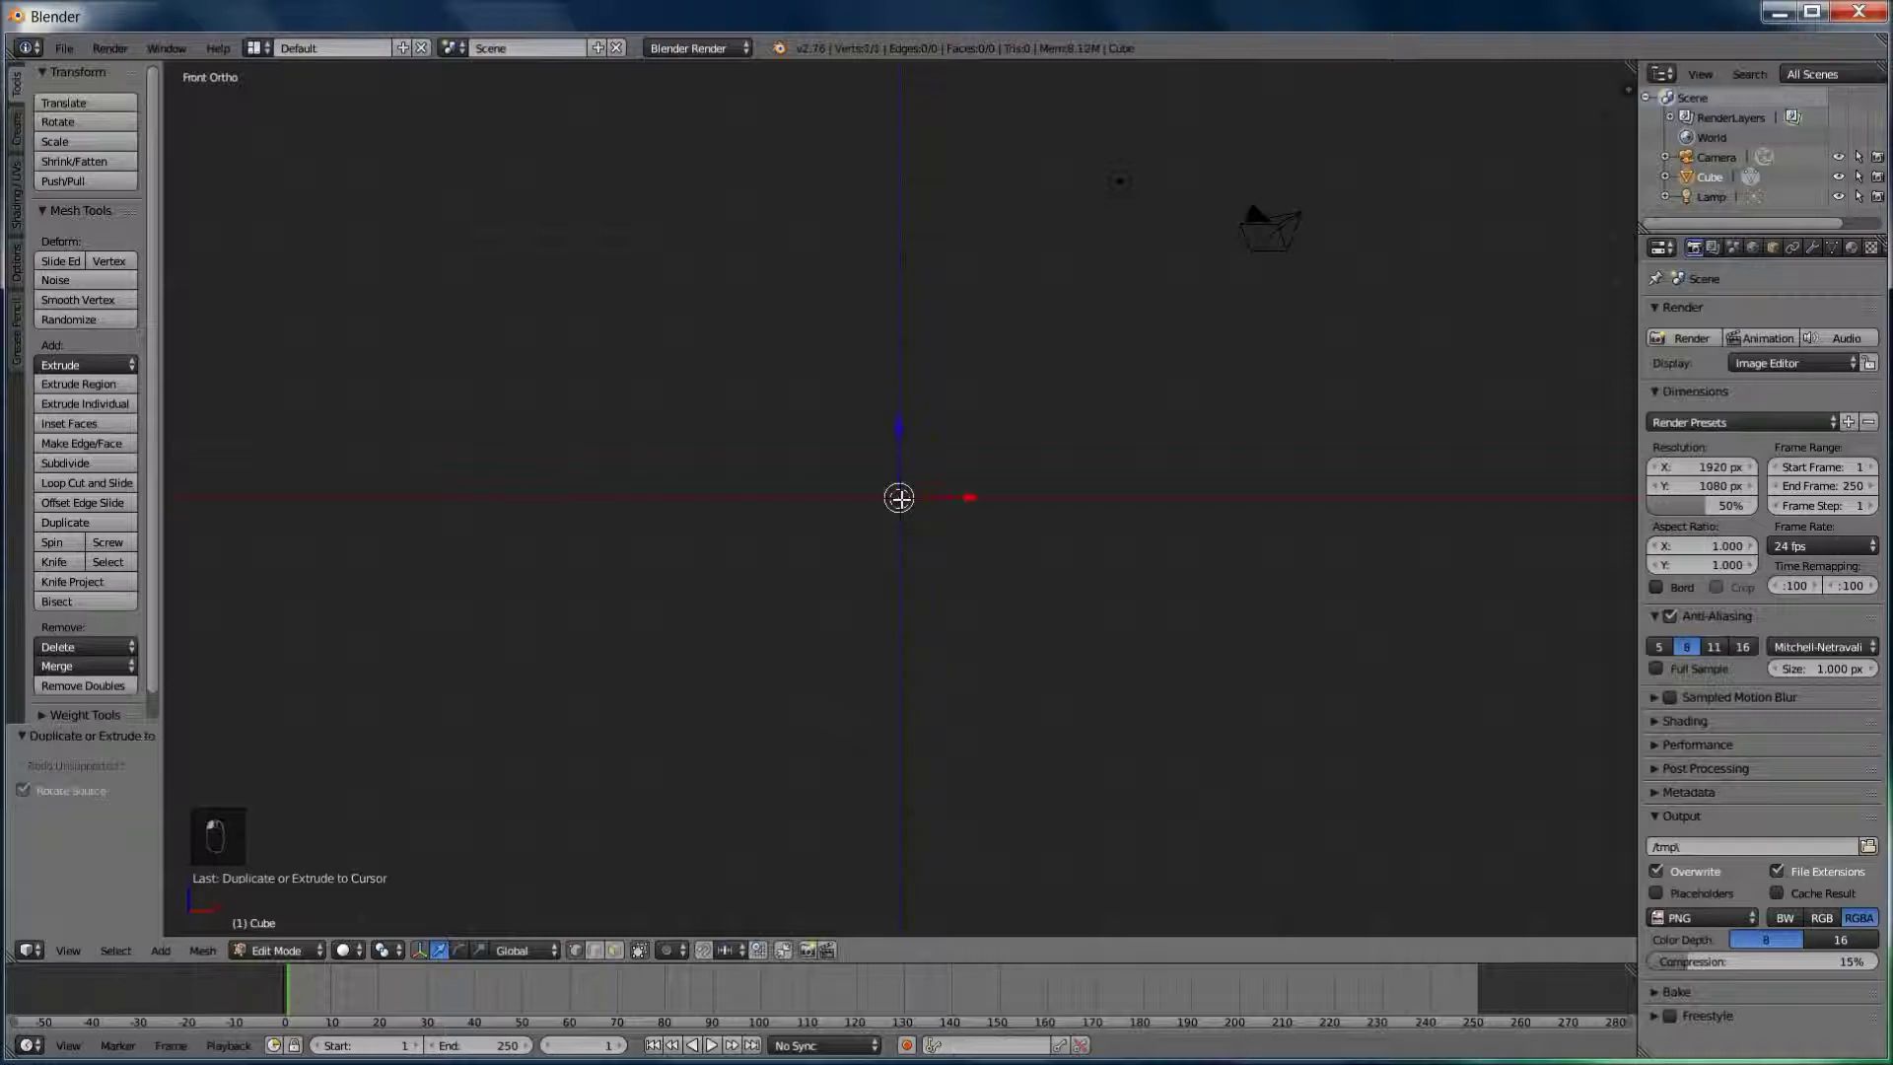
{"action": "left_click", "coordinate": [203, 950]}
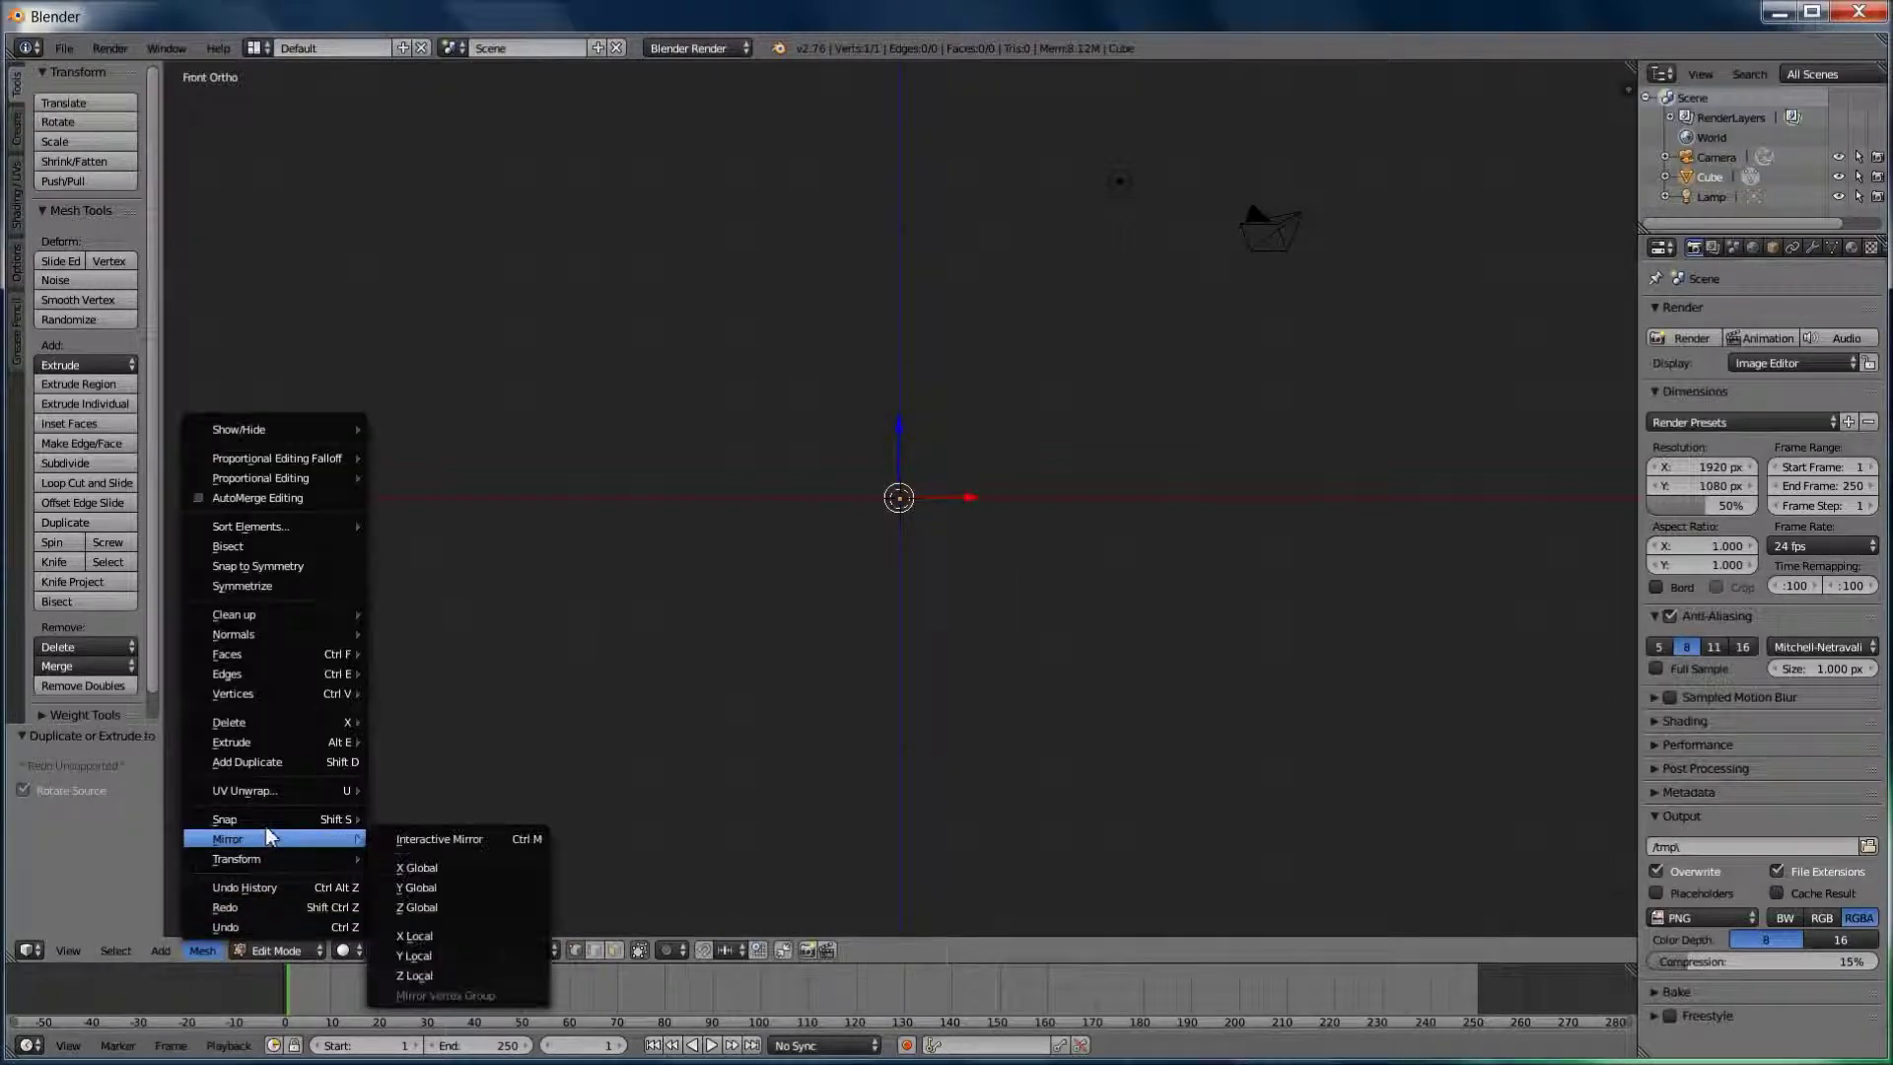
{"action": "mouse_move", "coordinate": [225, 820]}
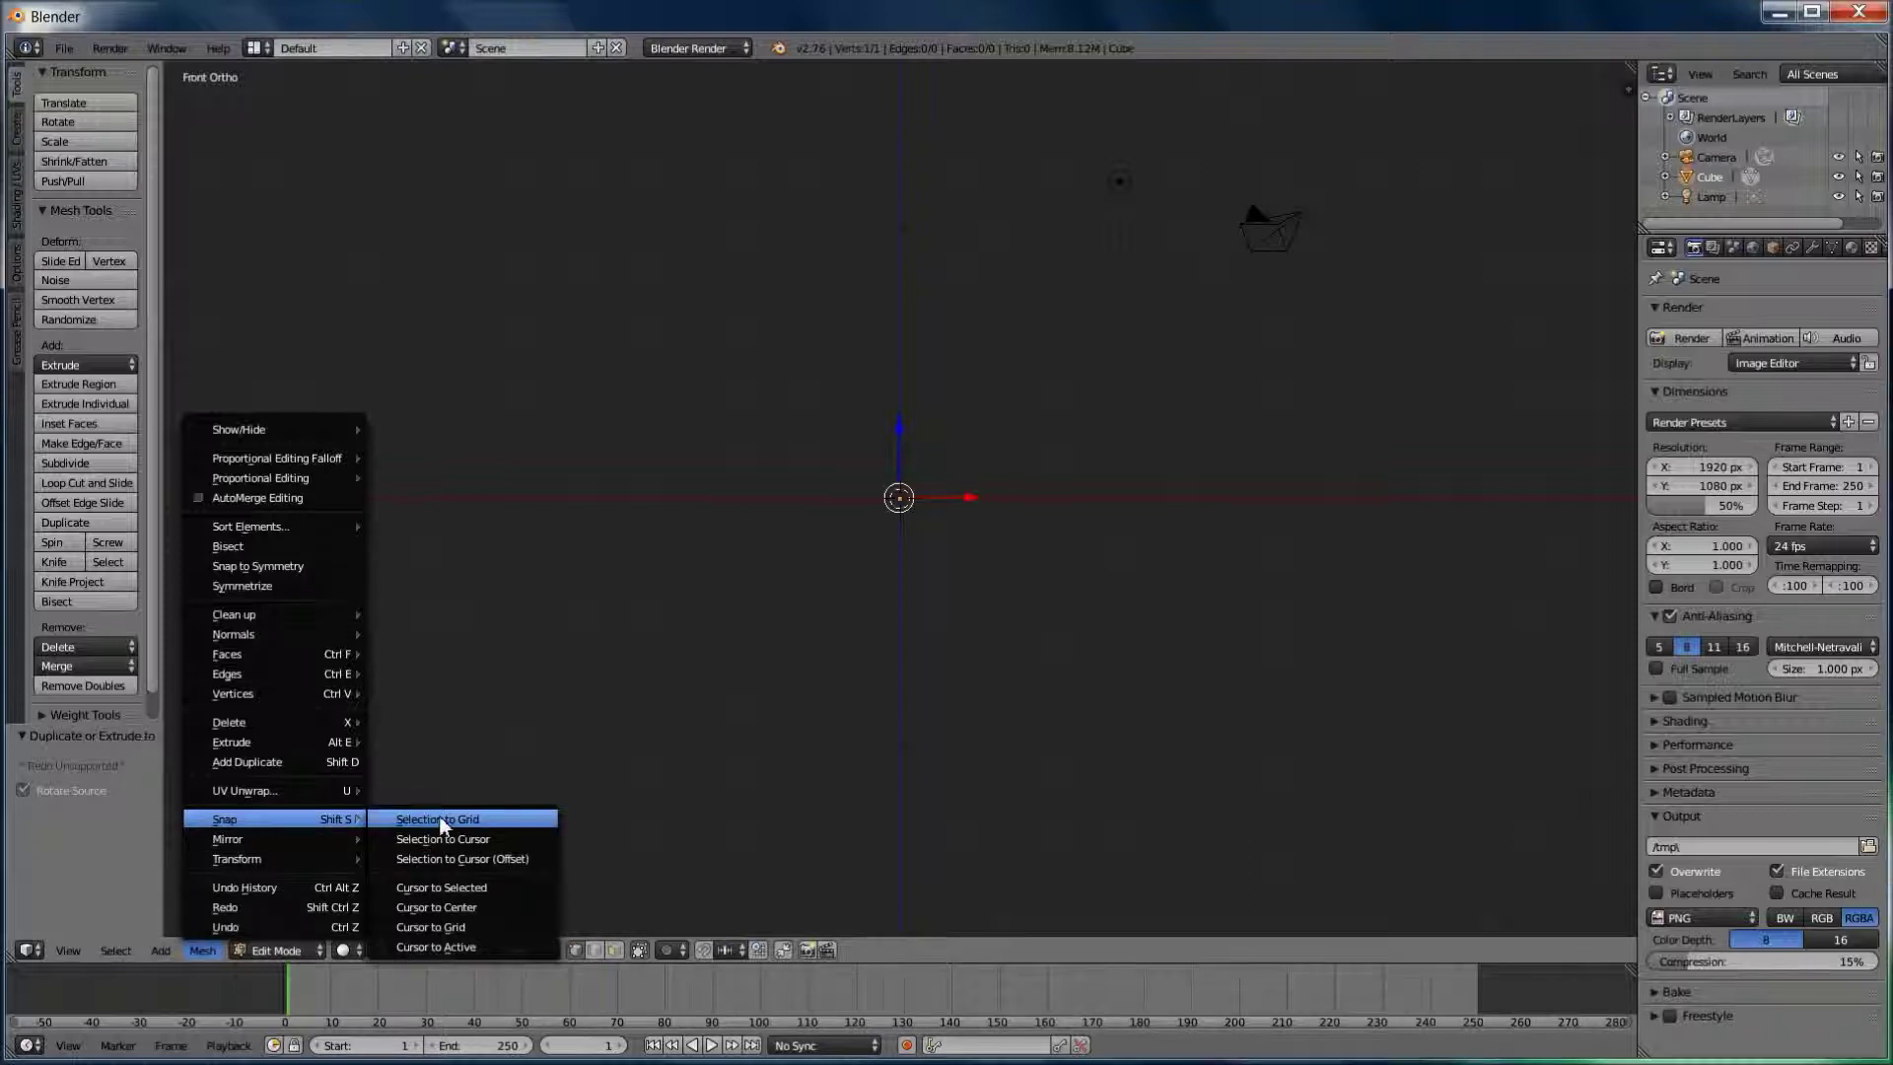
{"action": "left_click", "coordinate": [441, 822]}
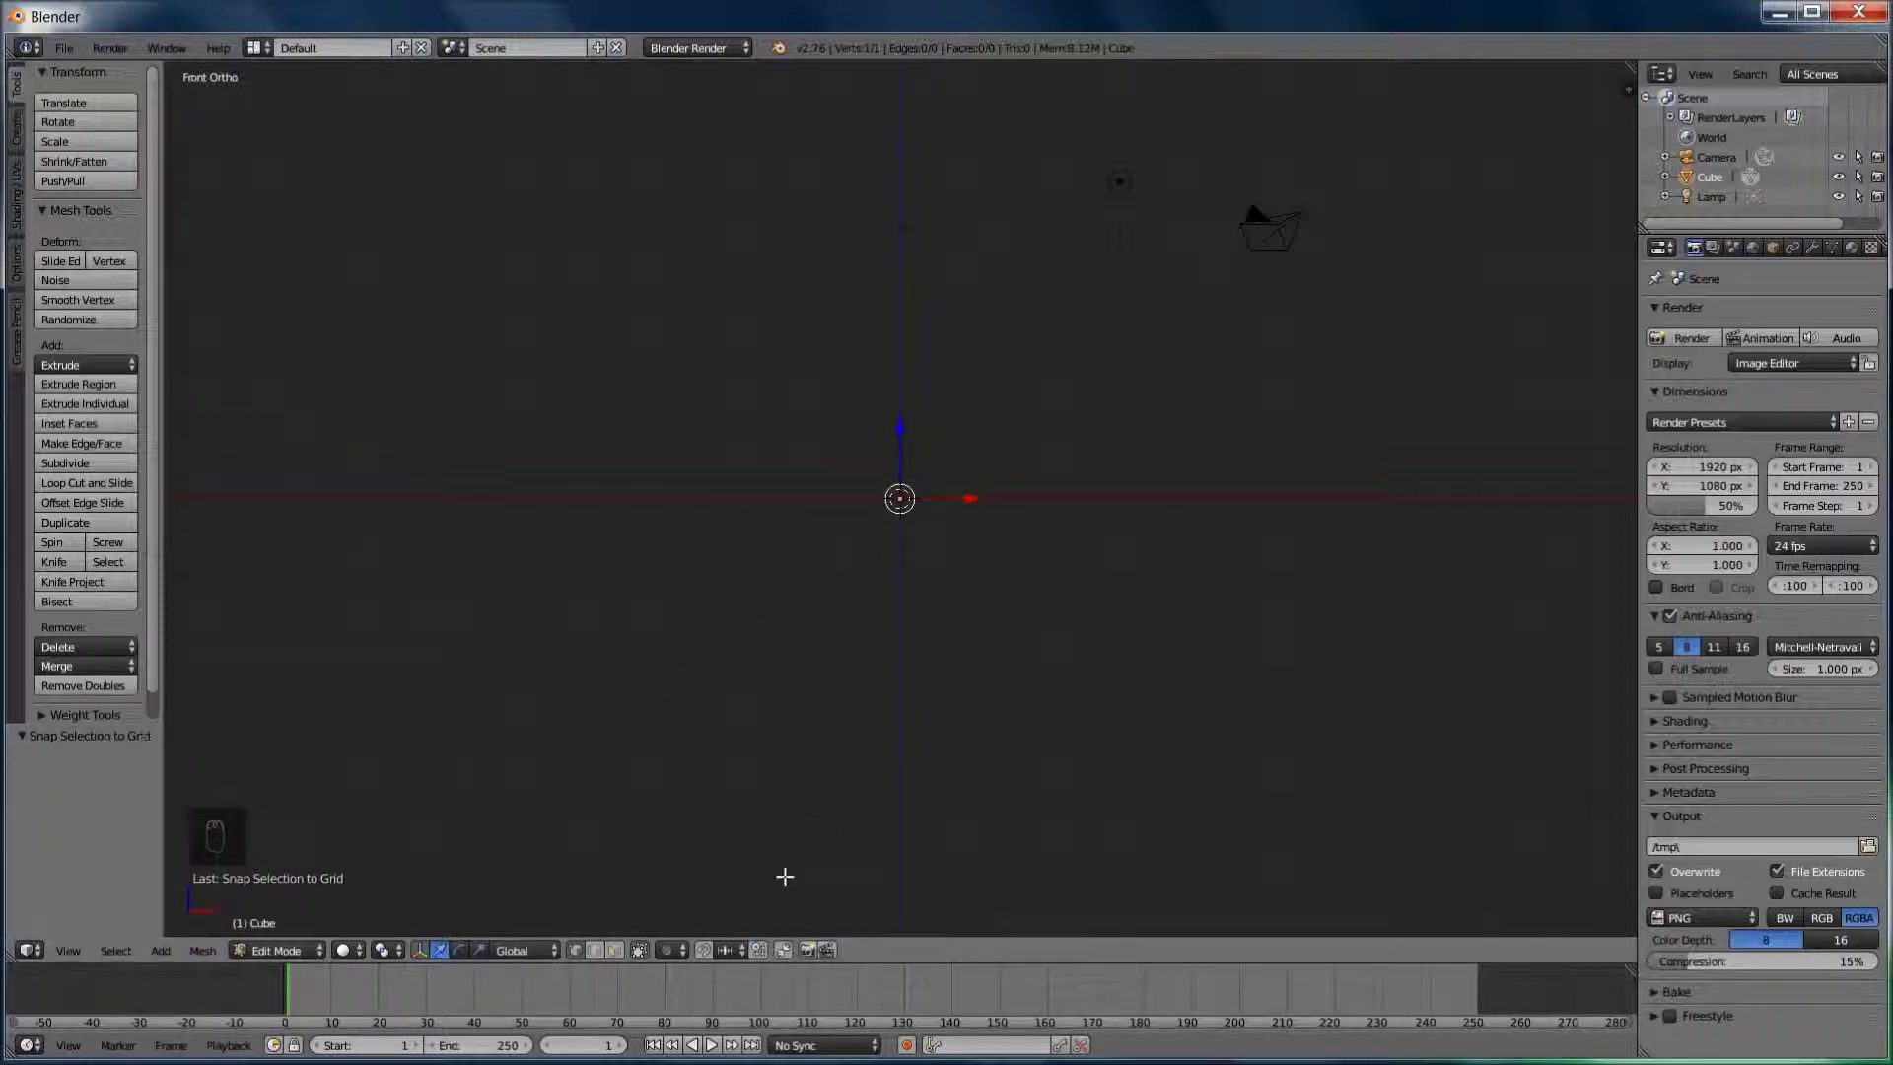
Enable transform snapping and start moving the vertex along X
{"action": "left_click", "coordinate": [702, 951]}
{"action": "key", "text": "g"}
{"action": "key", "text": "x"}
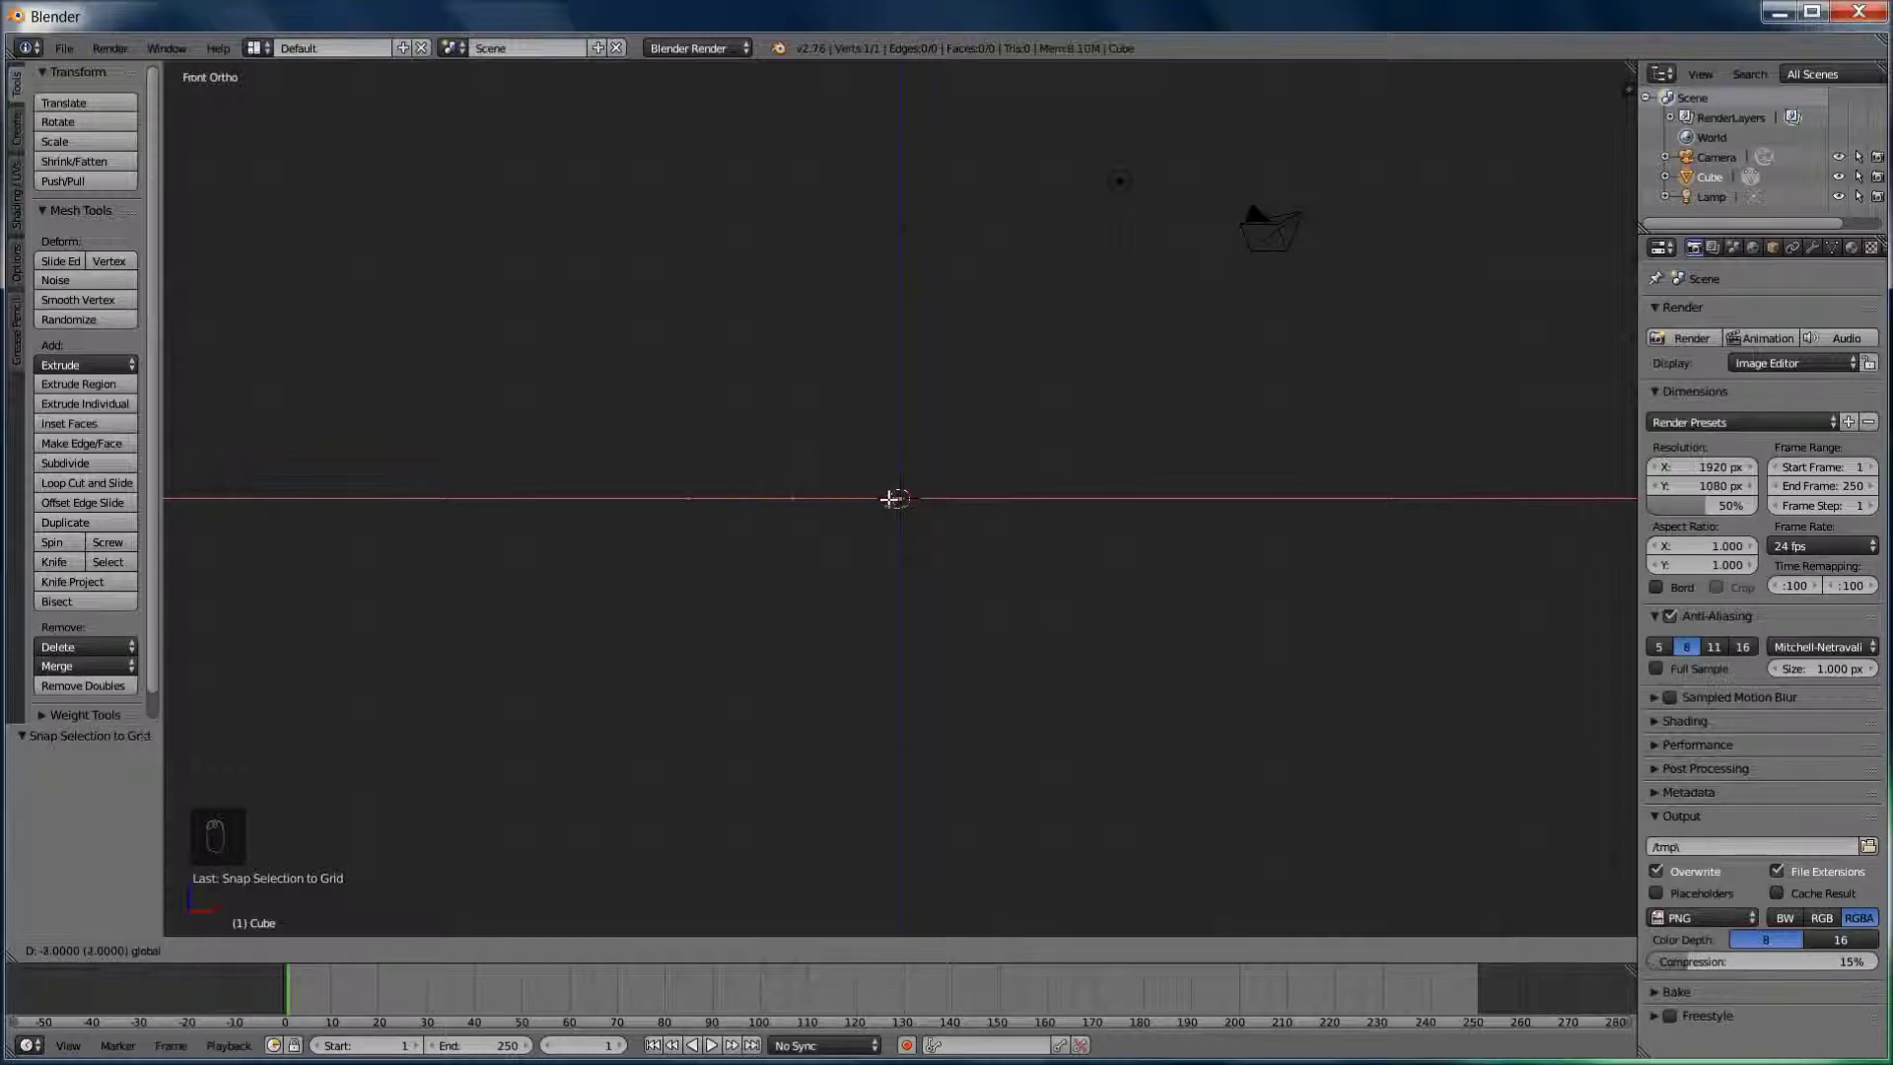
Extrude the spine upward in two edges and an arm out to the right
{"action": "left_click", "coordinate": [962, 503]}
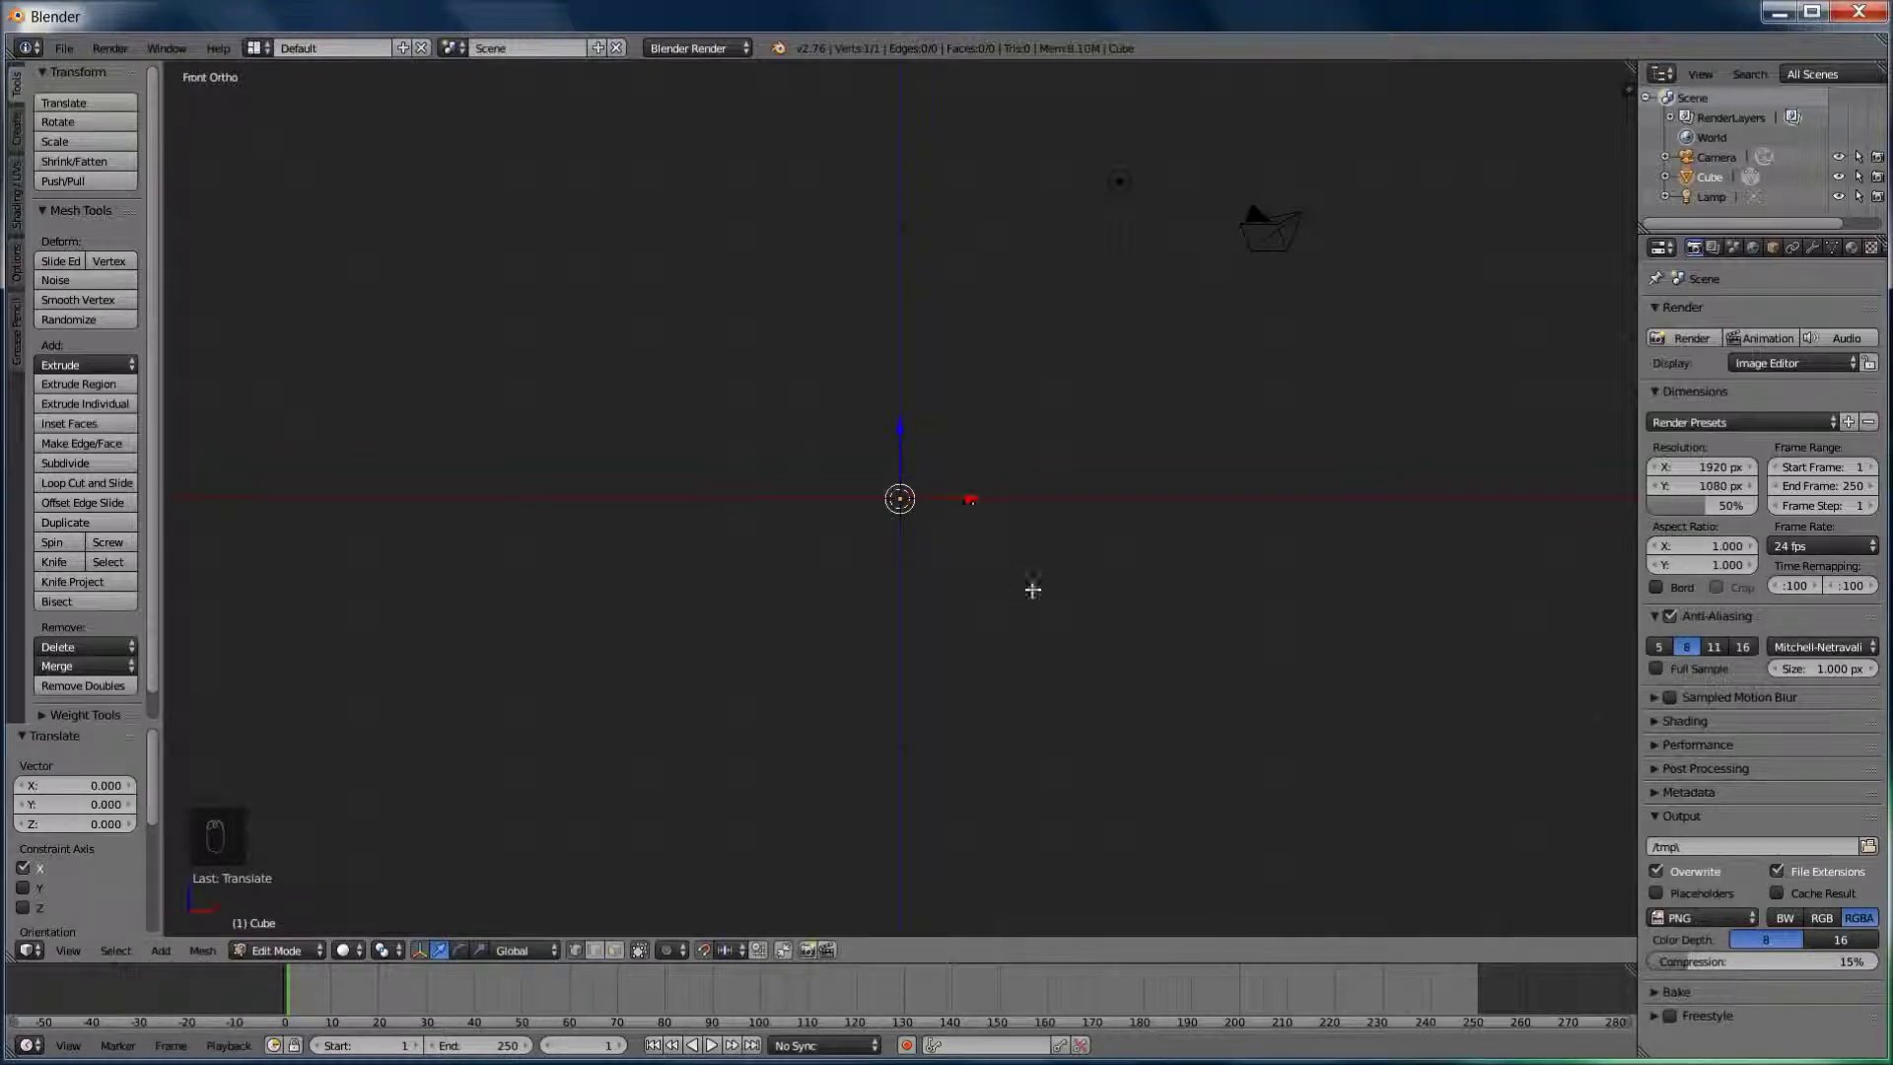
{"action": "key", "text": "e"}
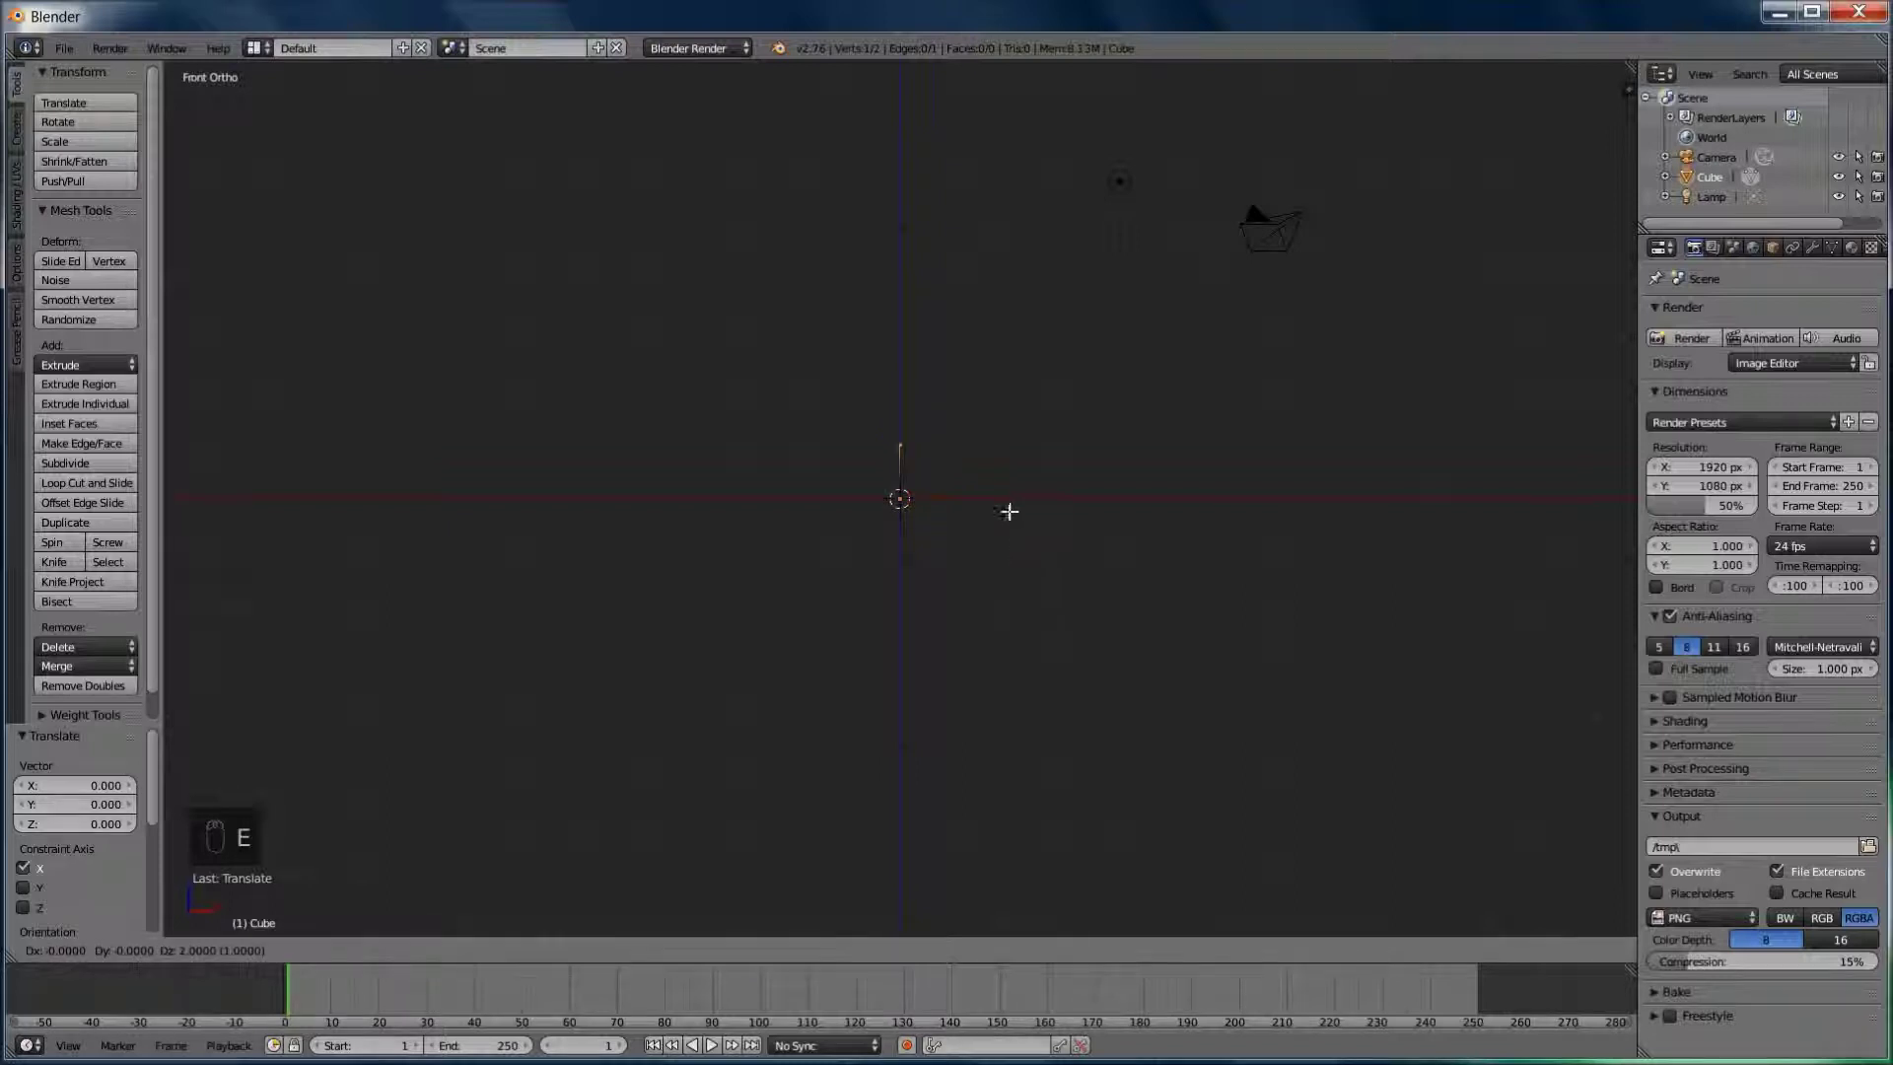
{"action": "left_click", "coordinate": [1008, 472]}
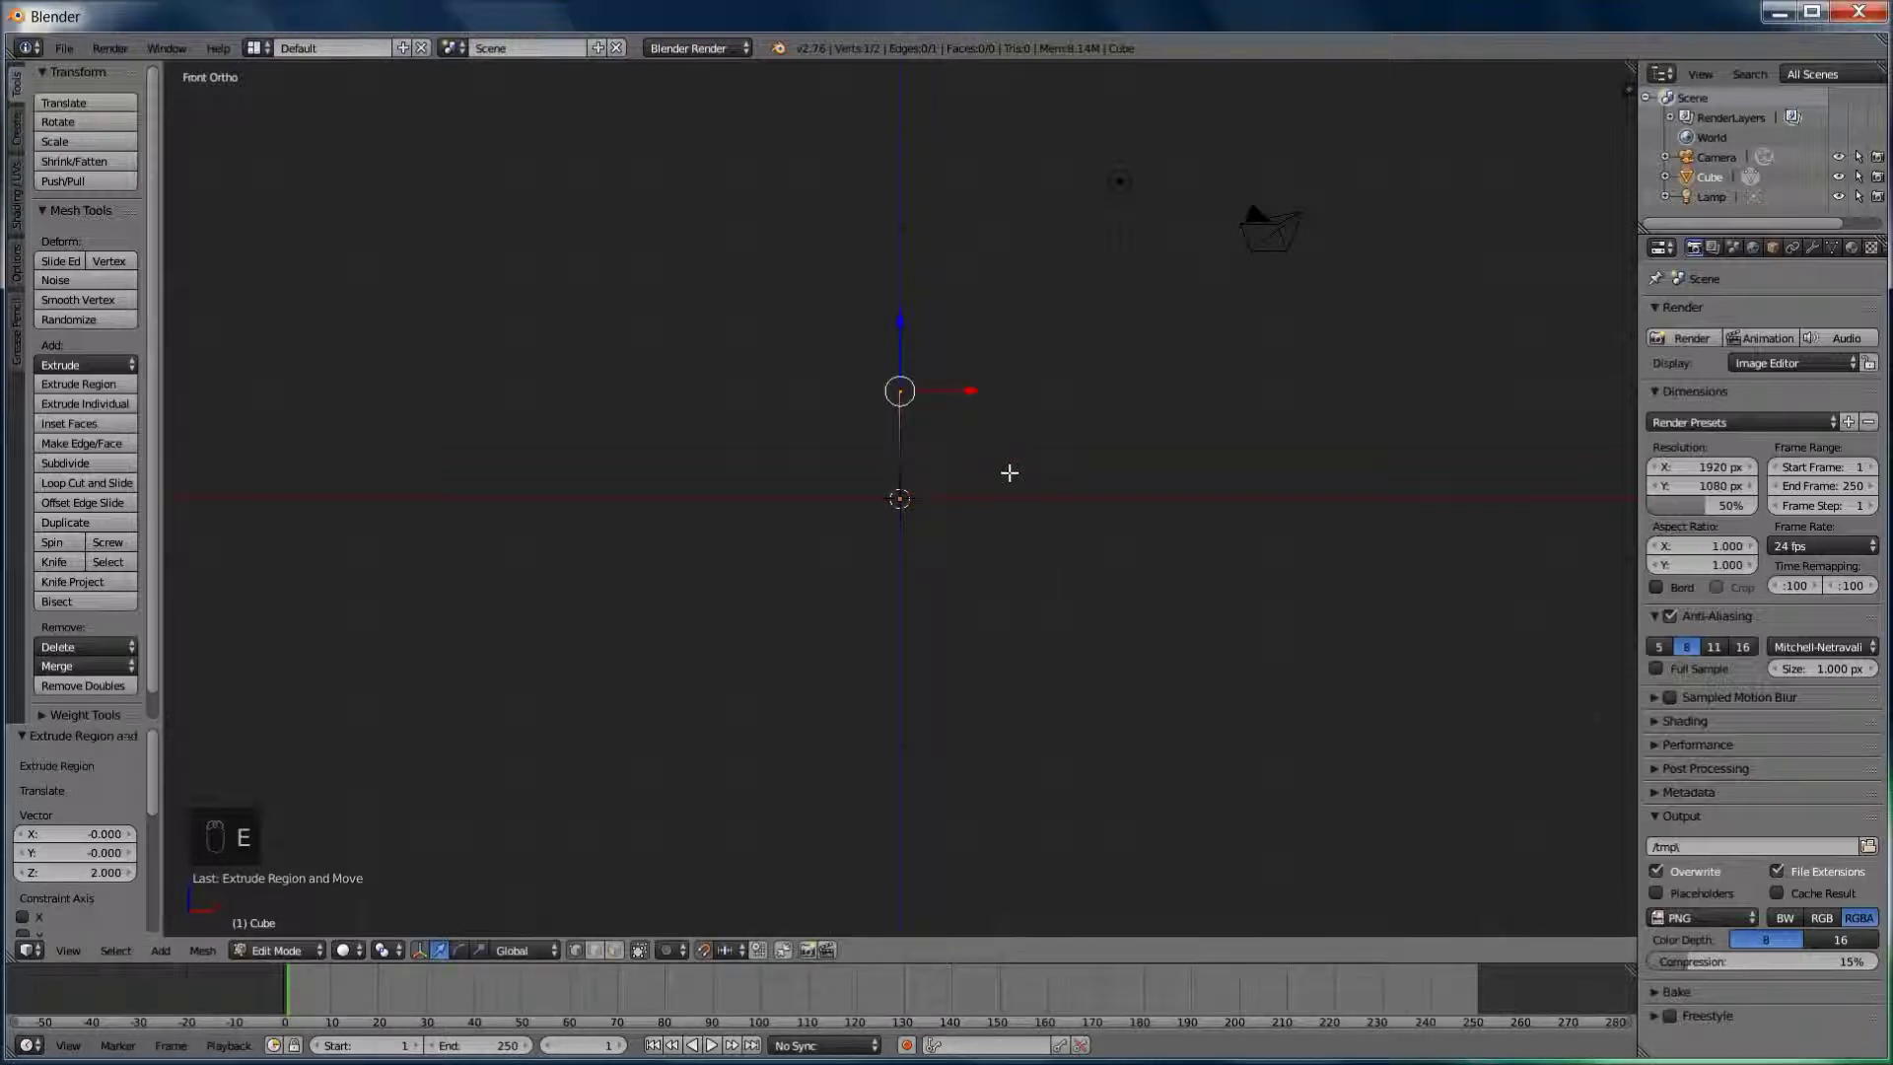
{"action": "key", "text": "e"}
{"action": "left_click", "coordinate": [1005, 355]}
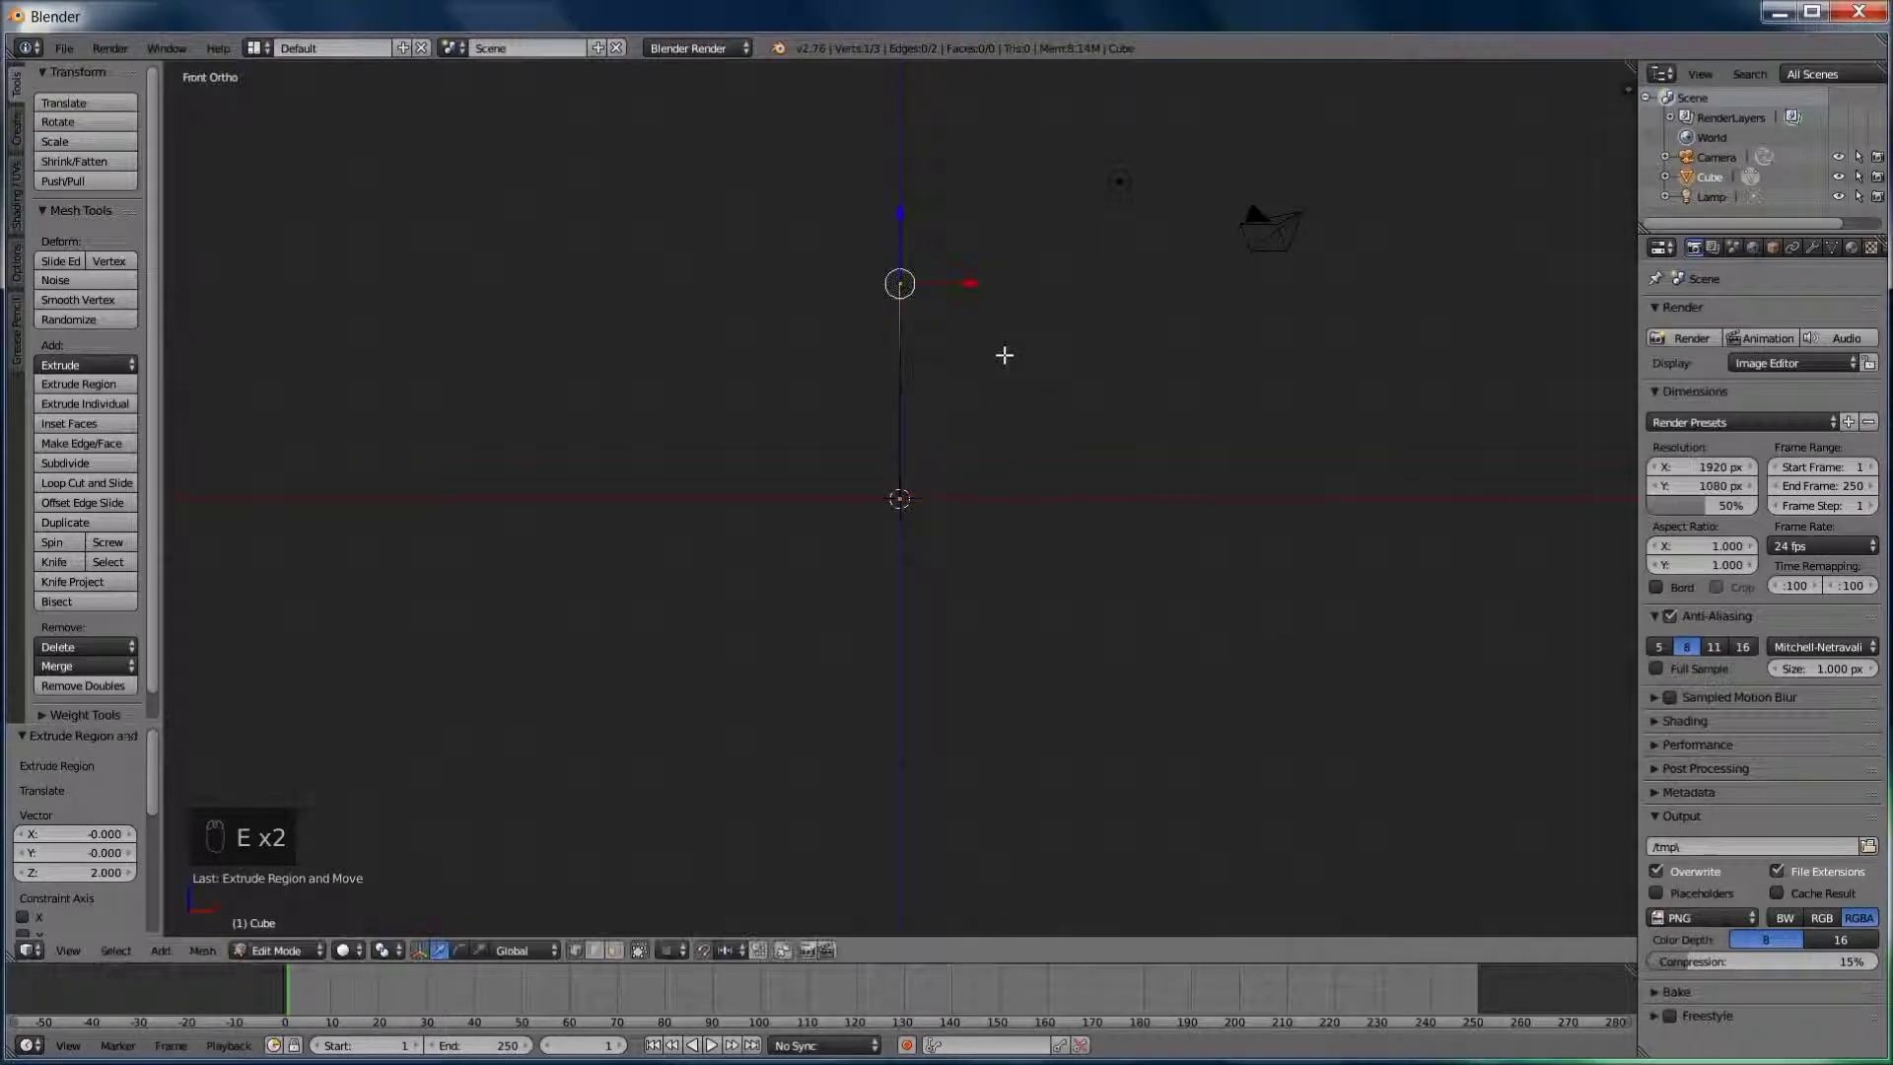
{"action": "key", "text": "e"}
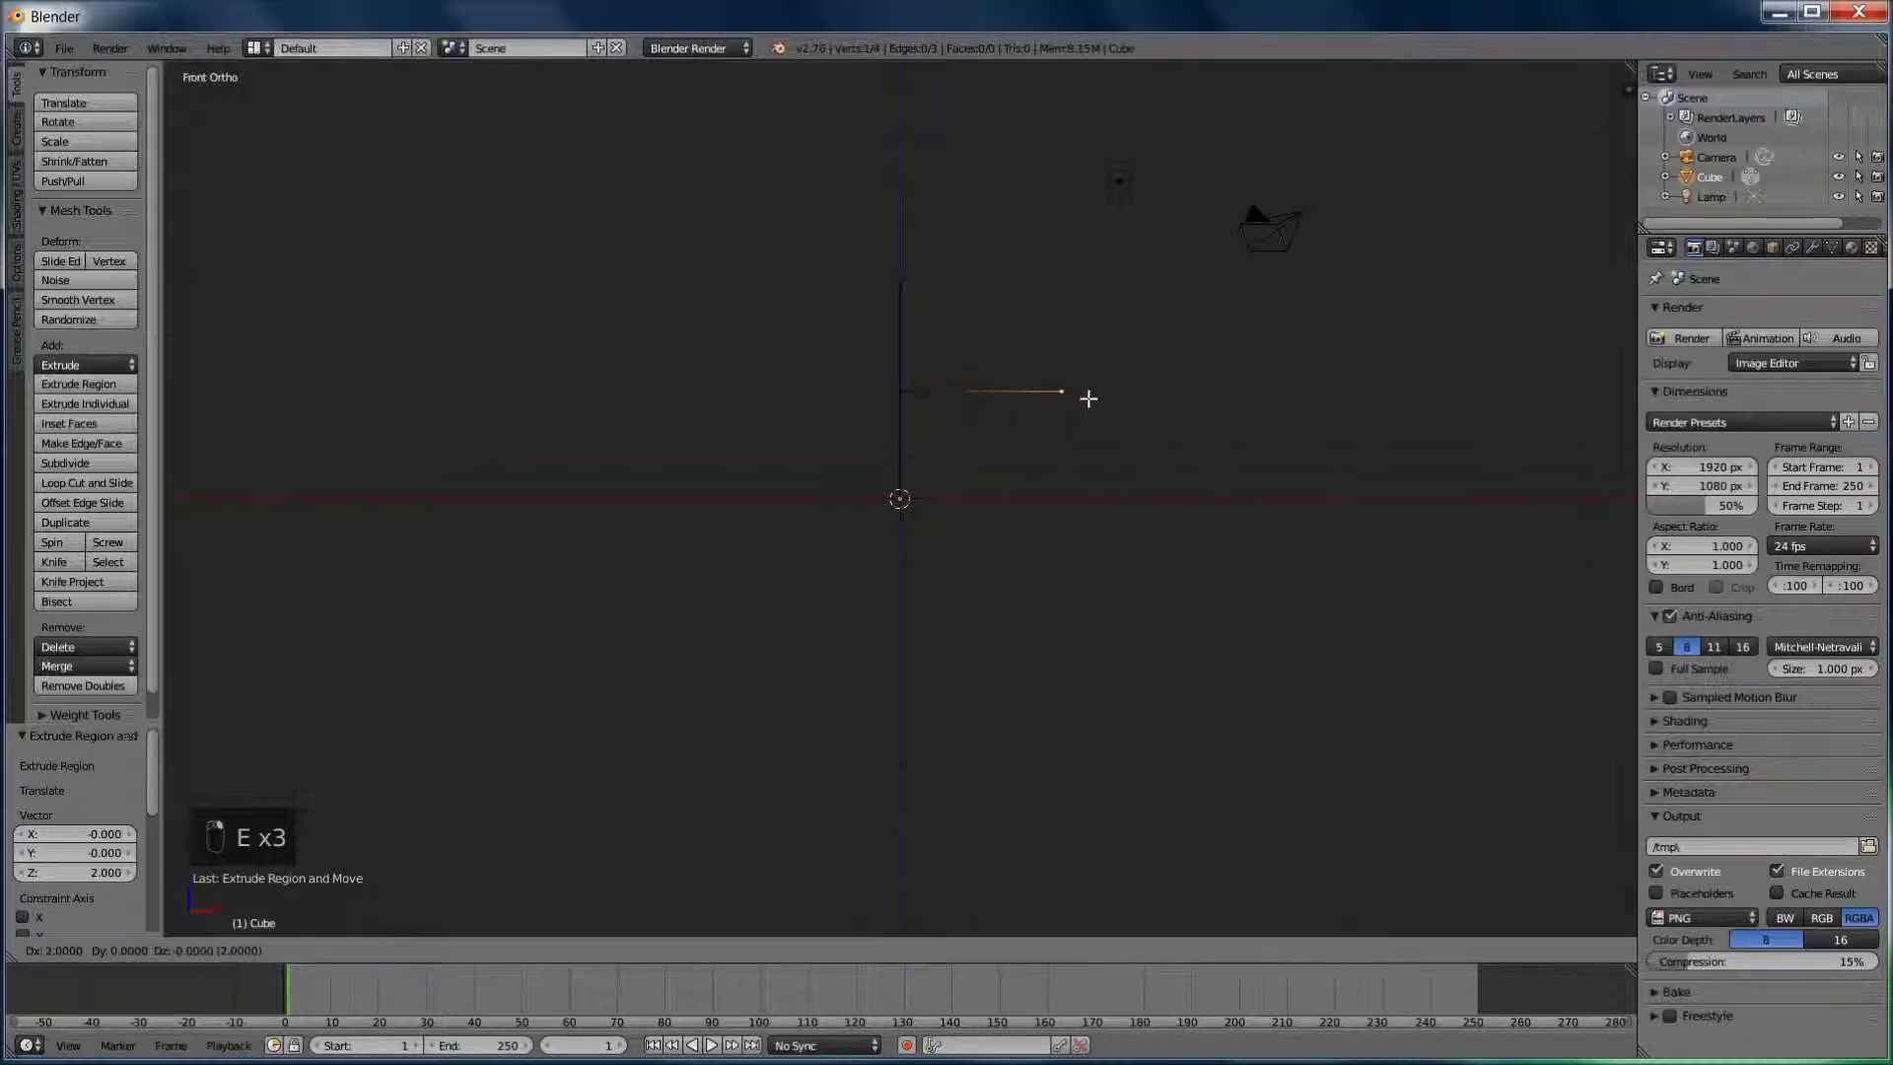
{"action": "left_click", "coordinate": [1086, 397]}
Extrude a leg down-right from the origin vertex and return to Object Mode
{"action": "right_click", "coordinate": [899, 499]}
{"action": "key", "text": "e"}
{"action": "left_click", "coordinate": [1013, 661]}
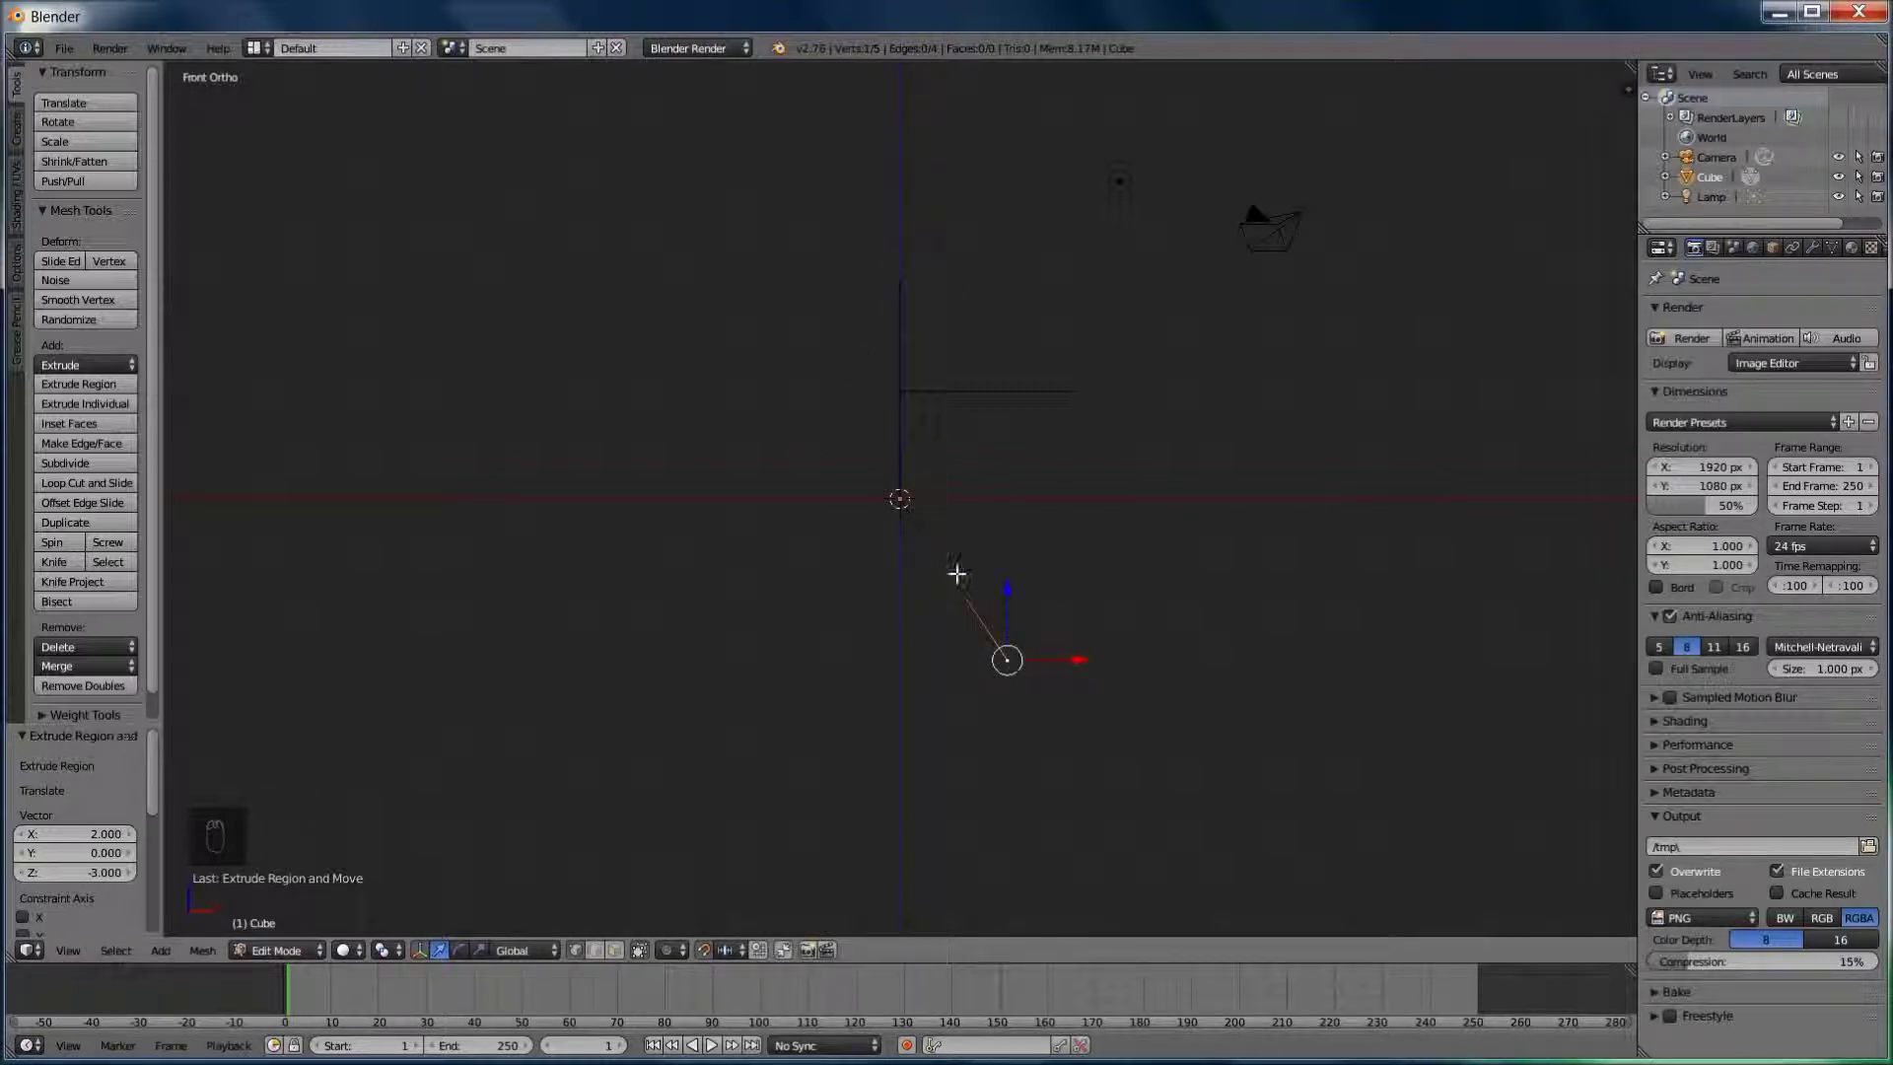
{"action": "key", "text": "Tab"}
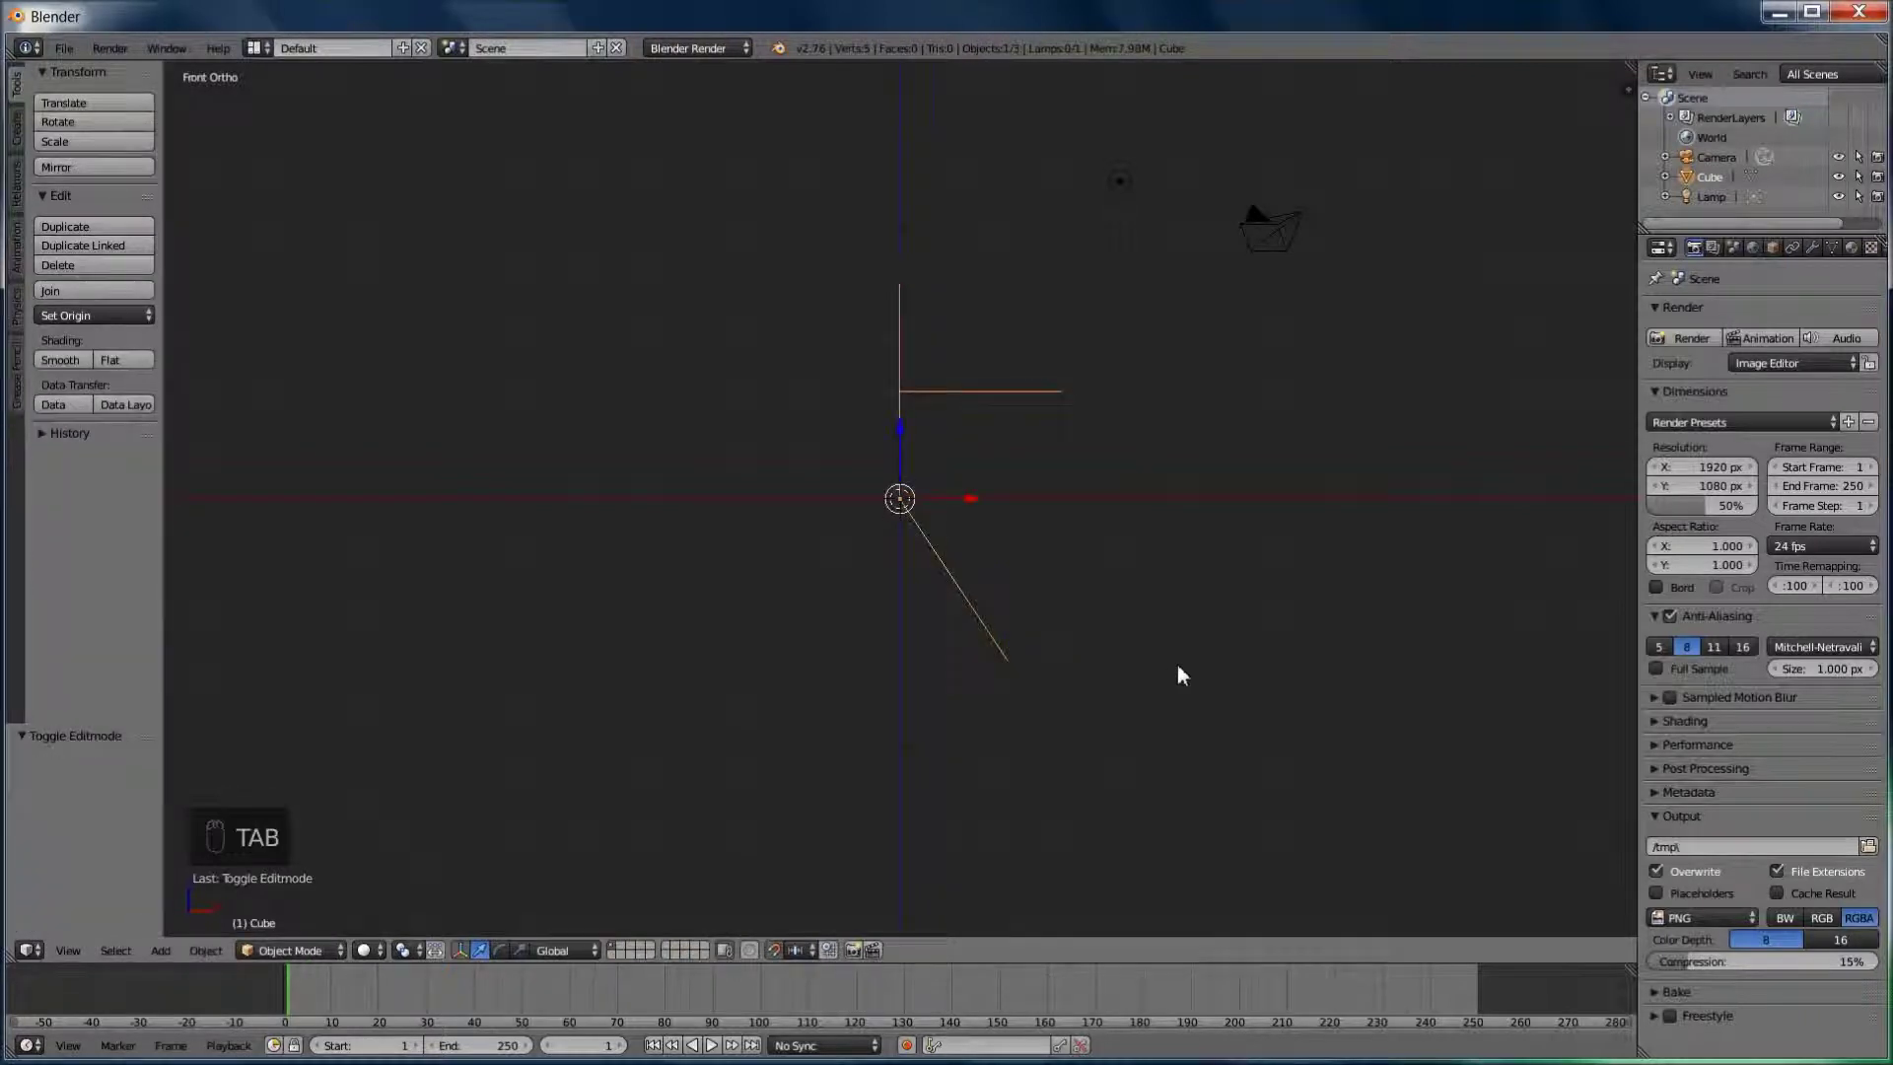
Add Mirror and Skin modifiers to the stick skeleton
{"action": "left_click", "coordinate": [1813, 250]}
{"action": "left_click", "coordinate": [1776, 314]}
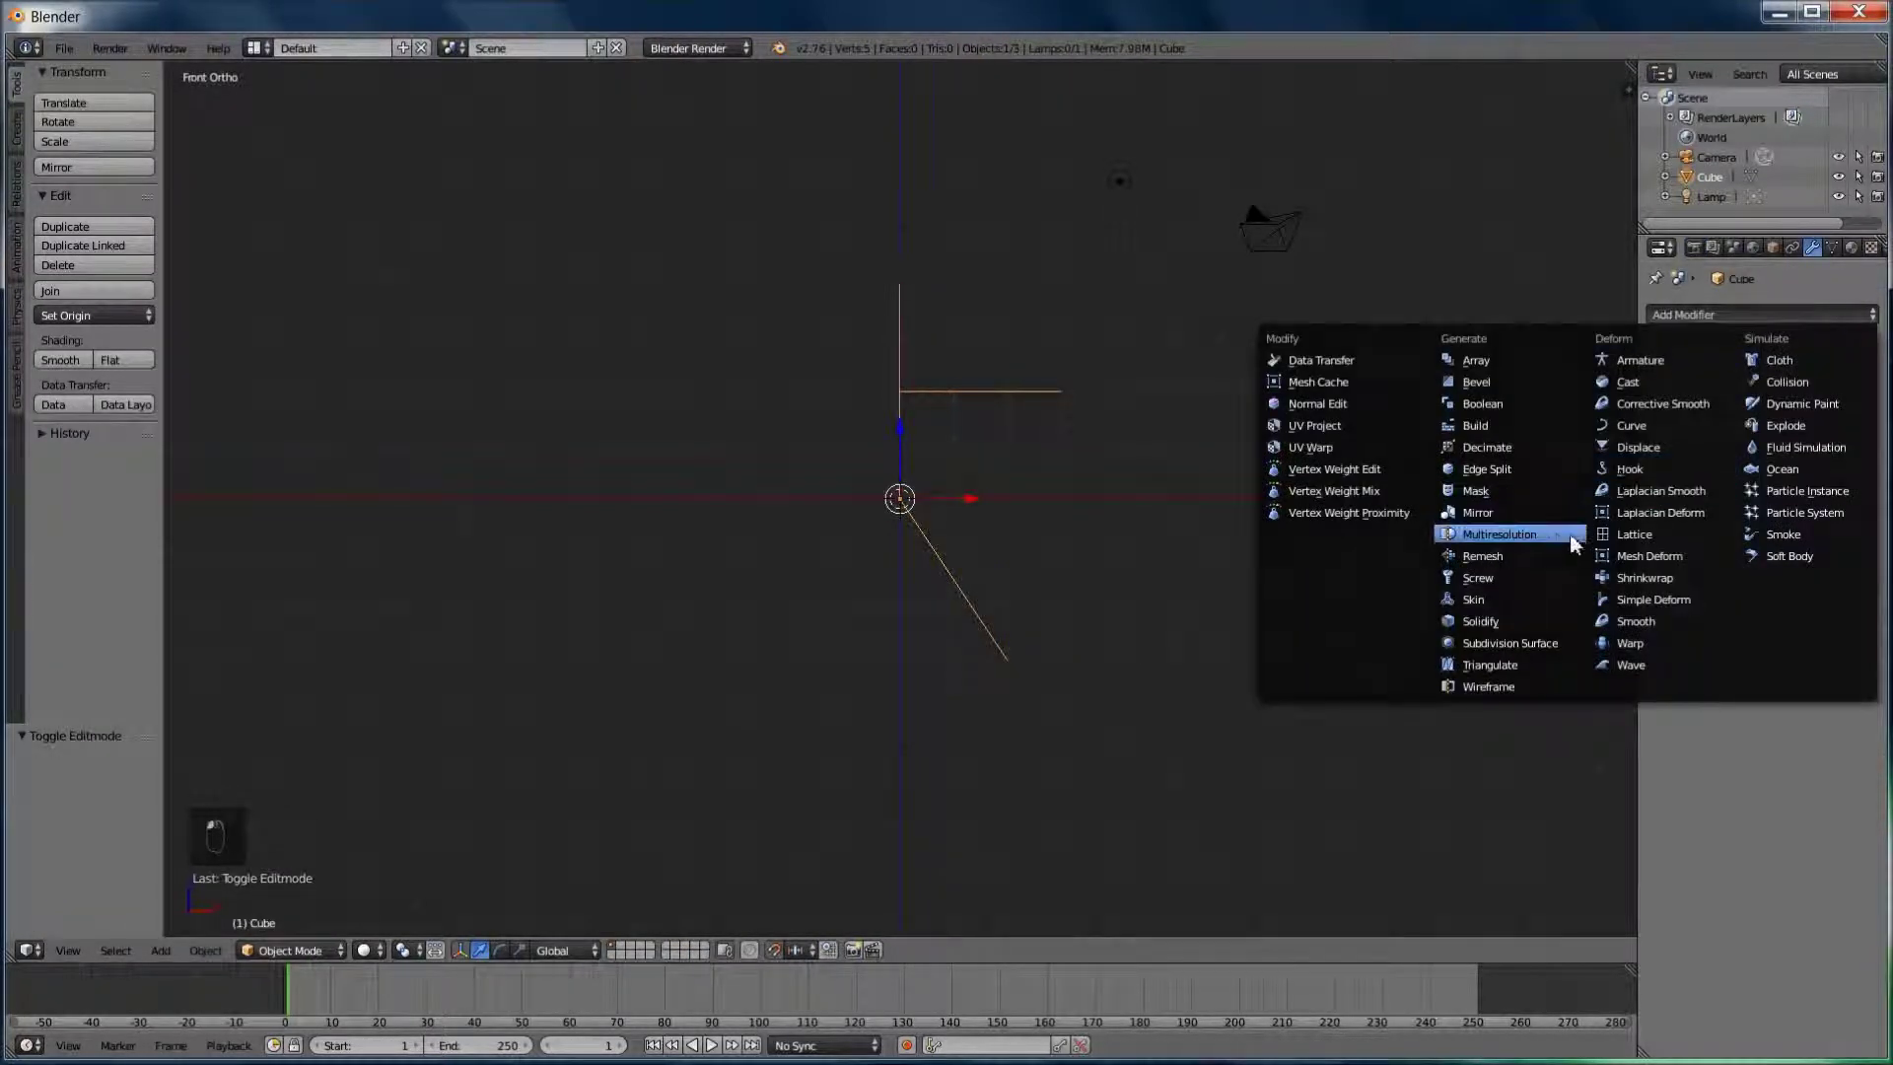
{"action": "left_click", "coordinate": [1507, 510]}
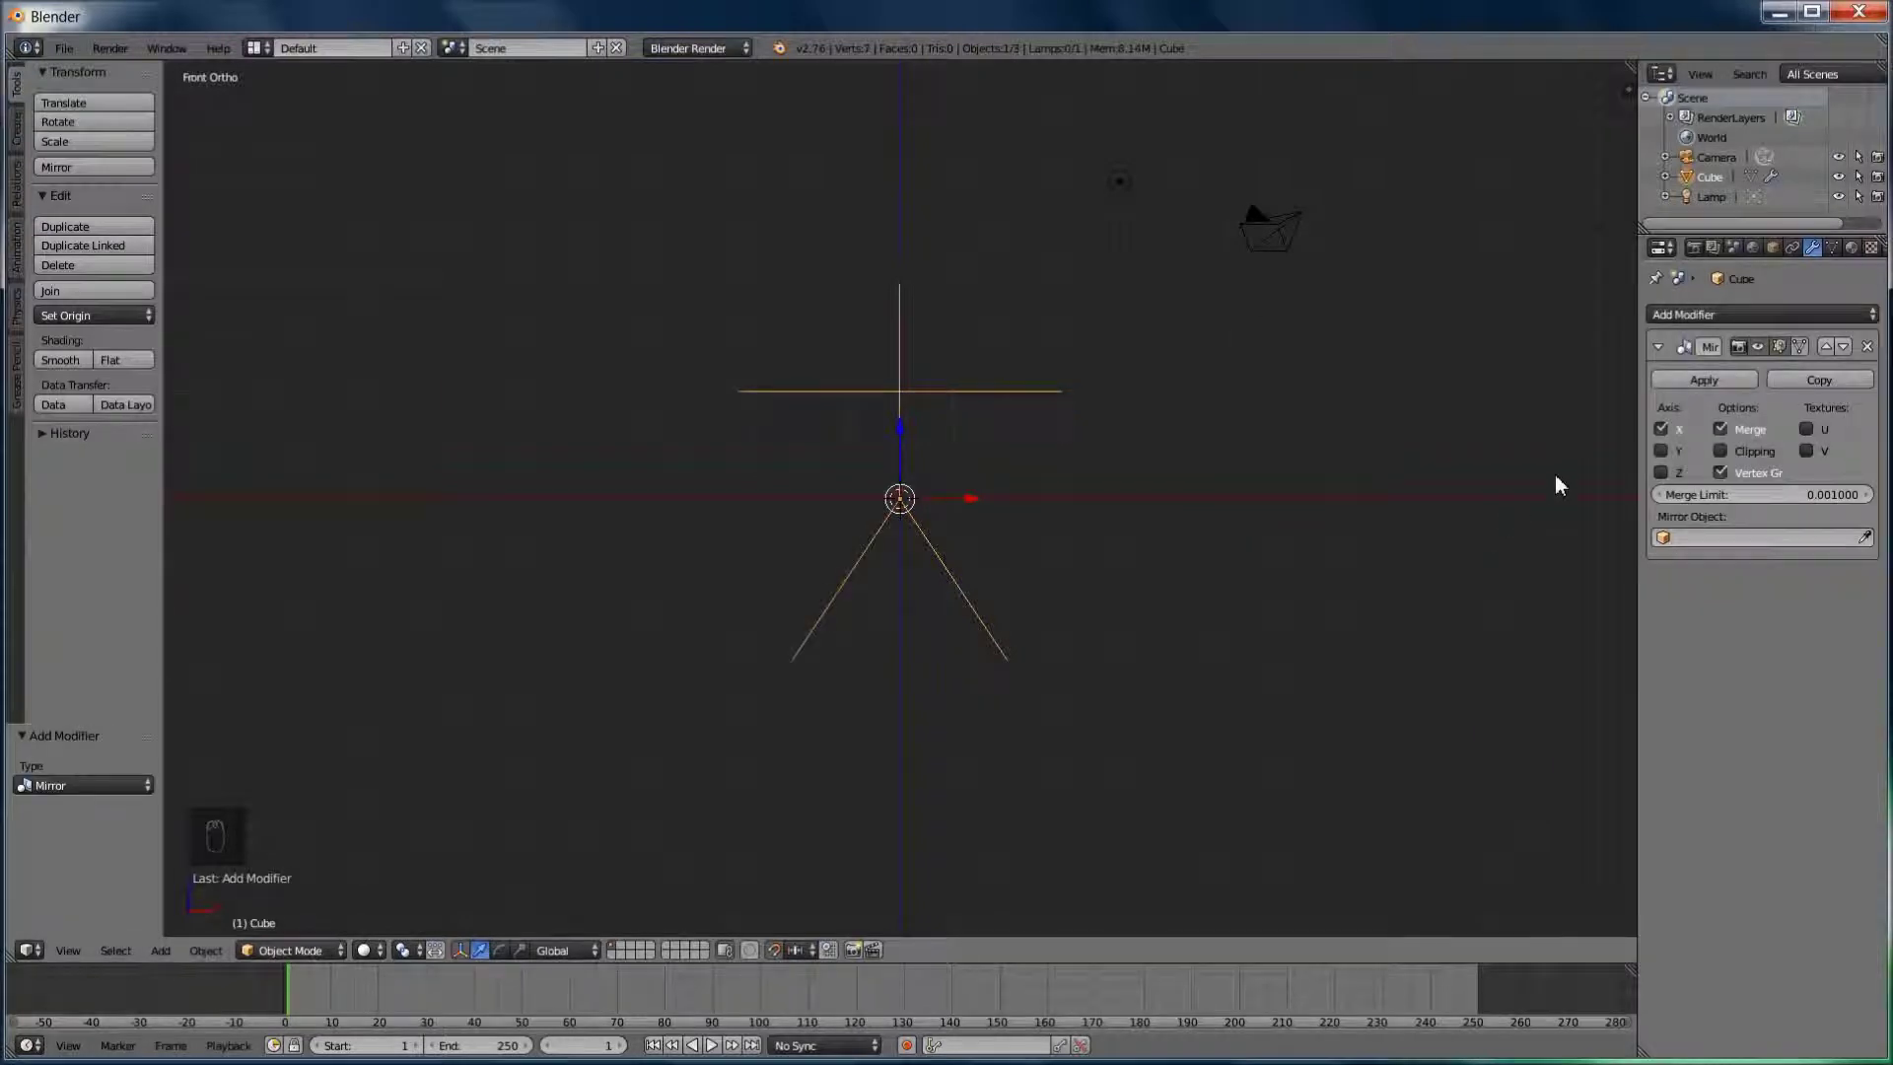
{"action": "left_click", "coordinate": [1707, 313]}
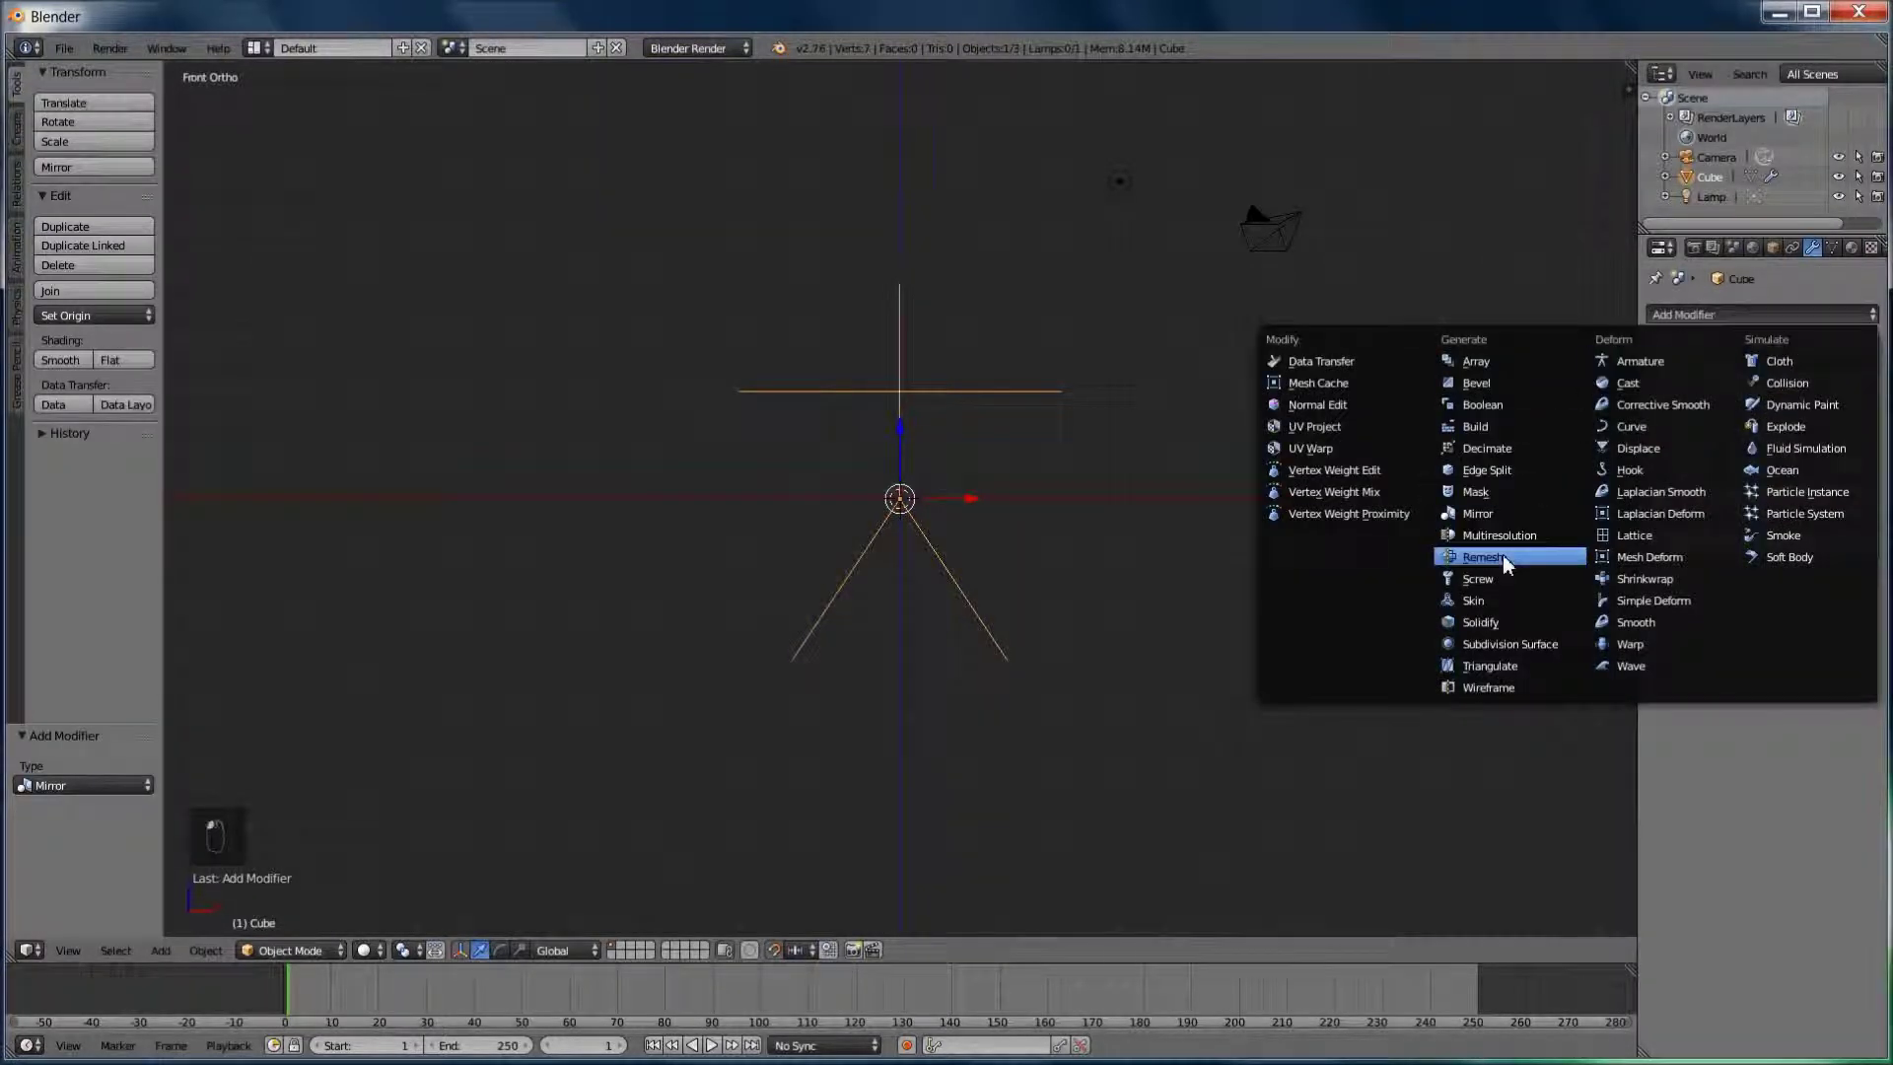
{"action": "left_click", "coordinate": [1500, 602]}
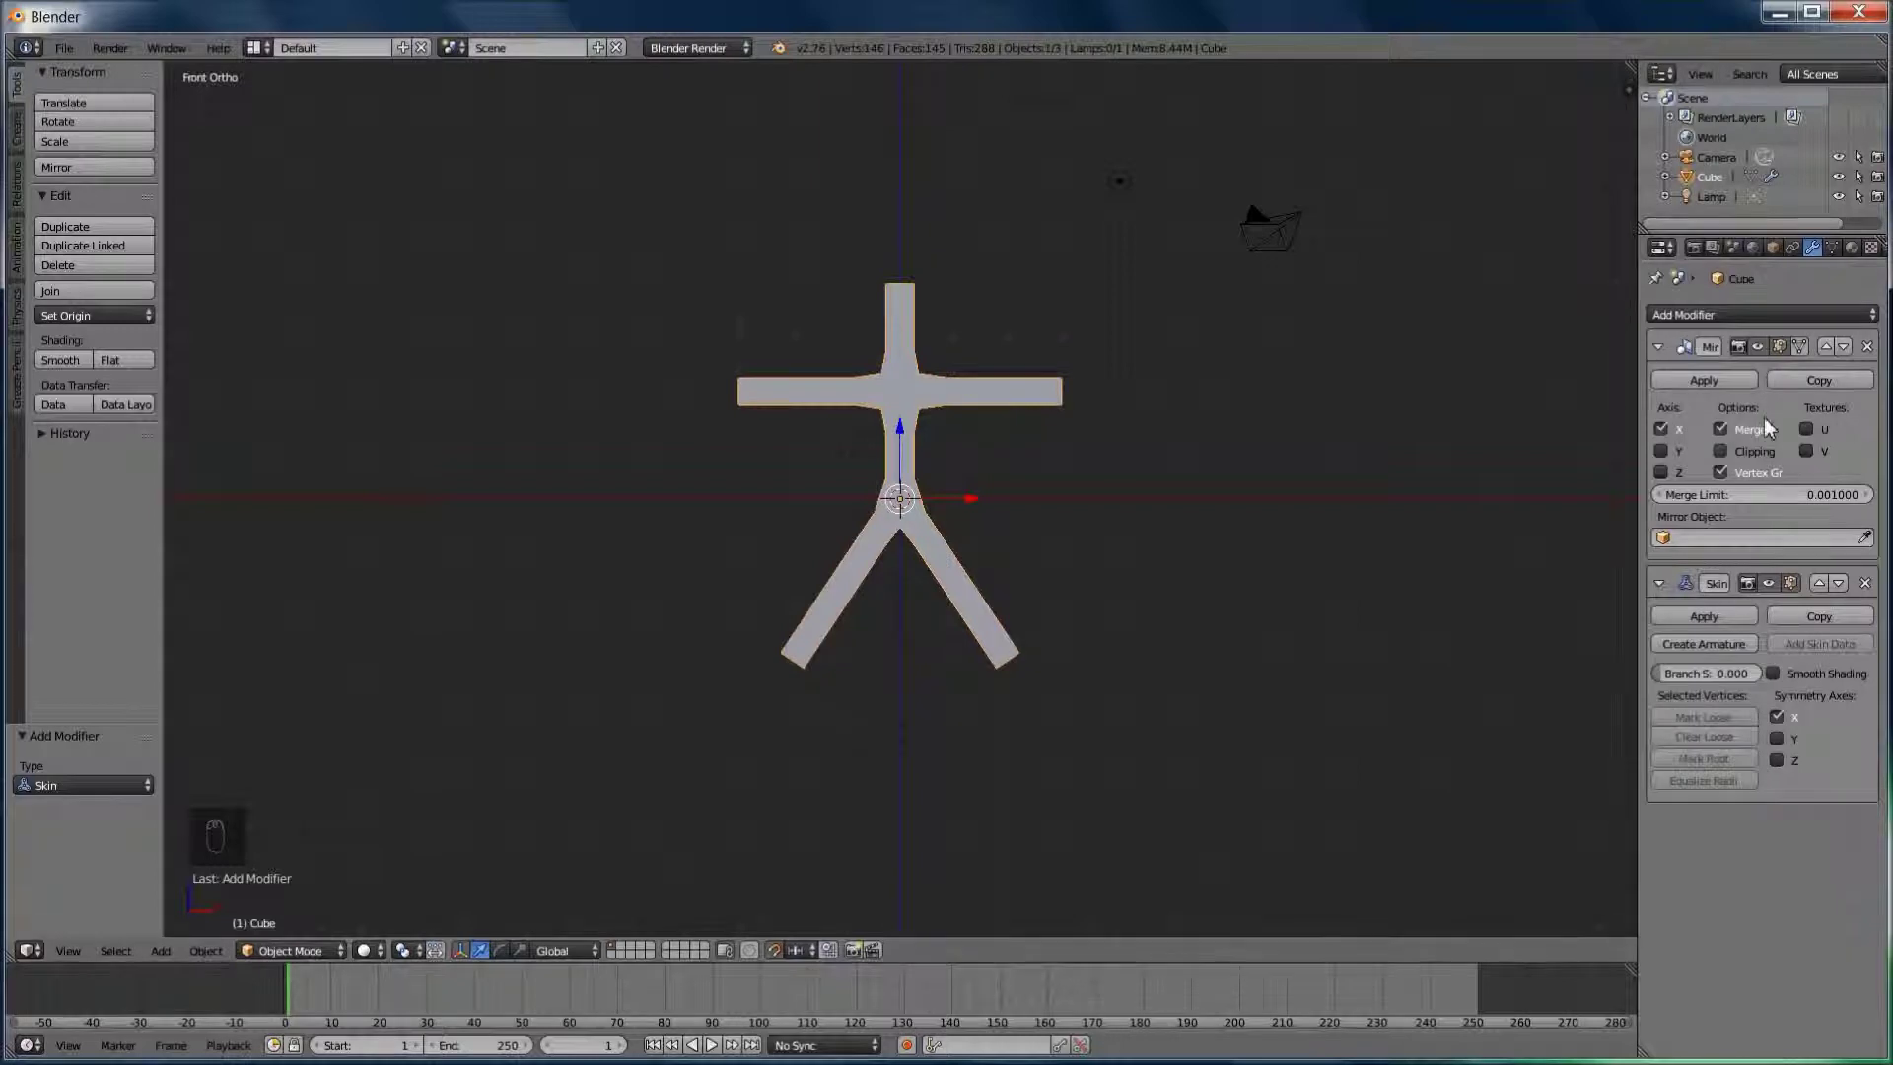
Add a Subdivision Surface modifier with View 2 and enable the Skin's Smooth Shading
{"action": "left_click", "coordinate": [1706, 318]}
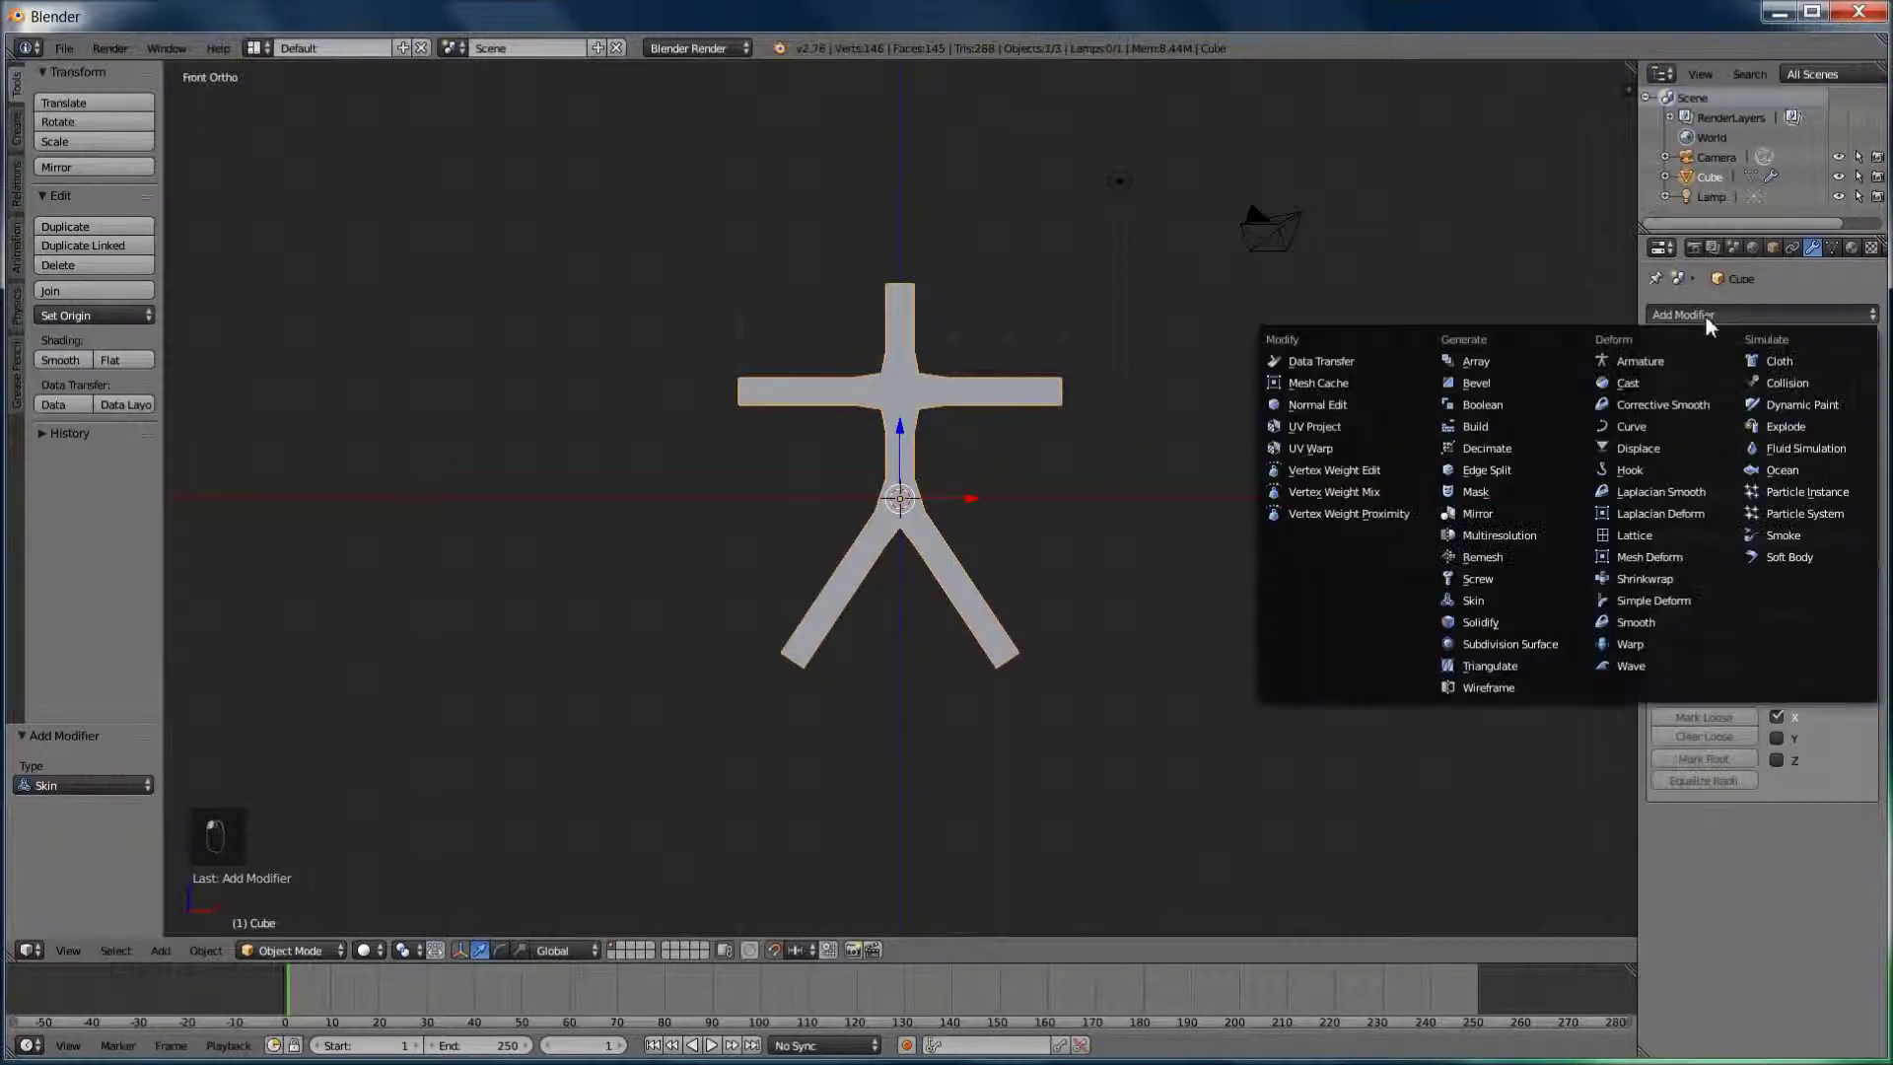
{"action": "left_click", "coordinate": [1539, 641]}
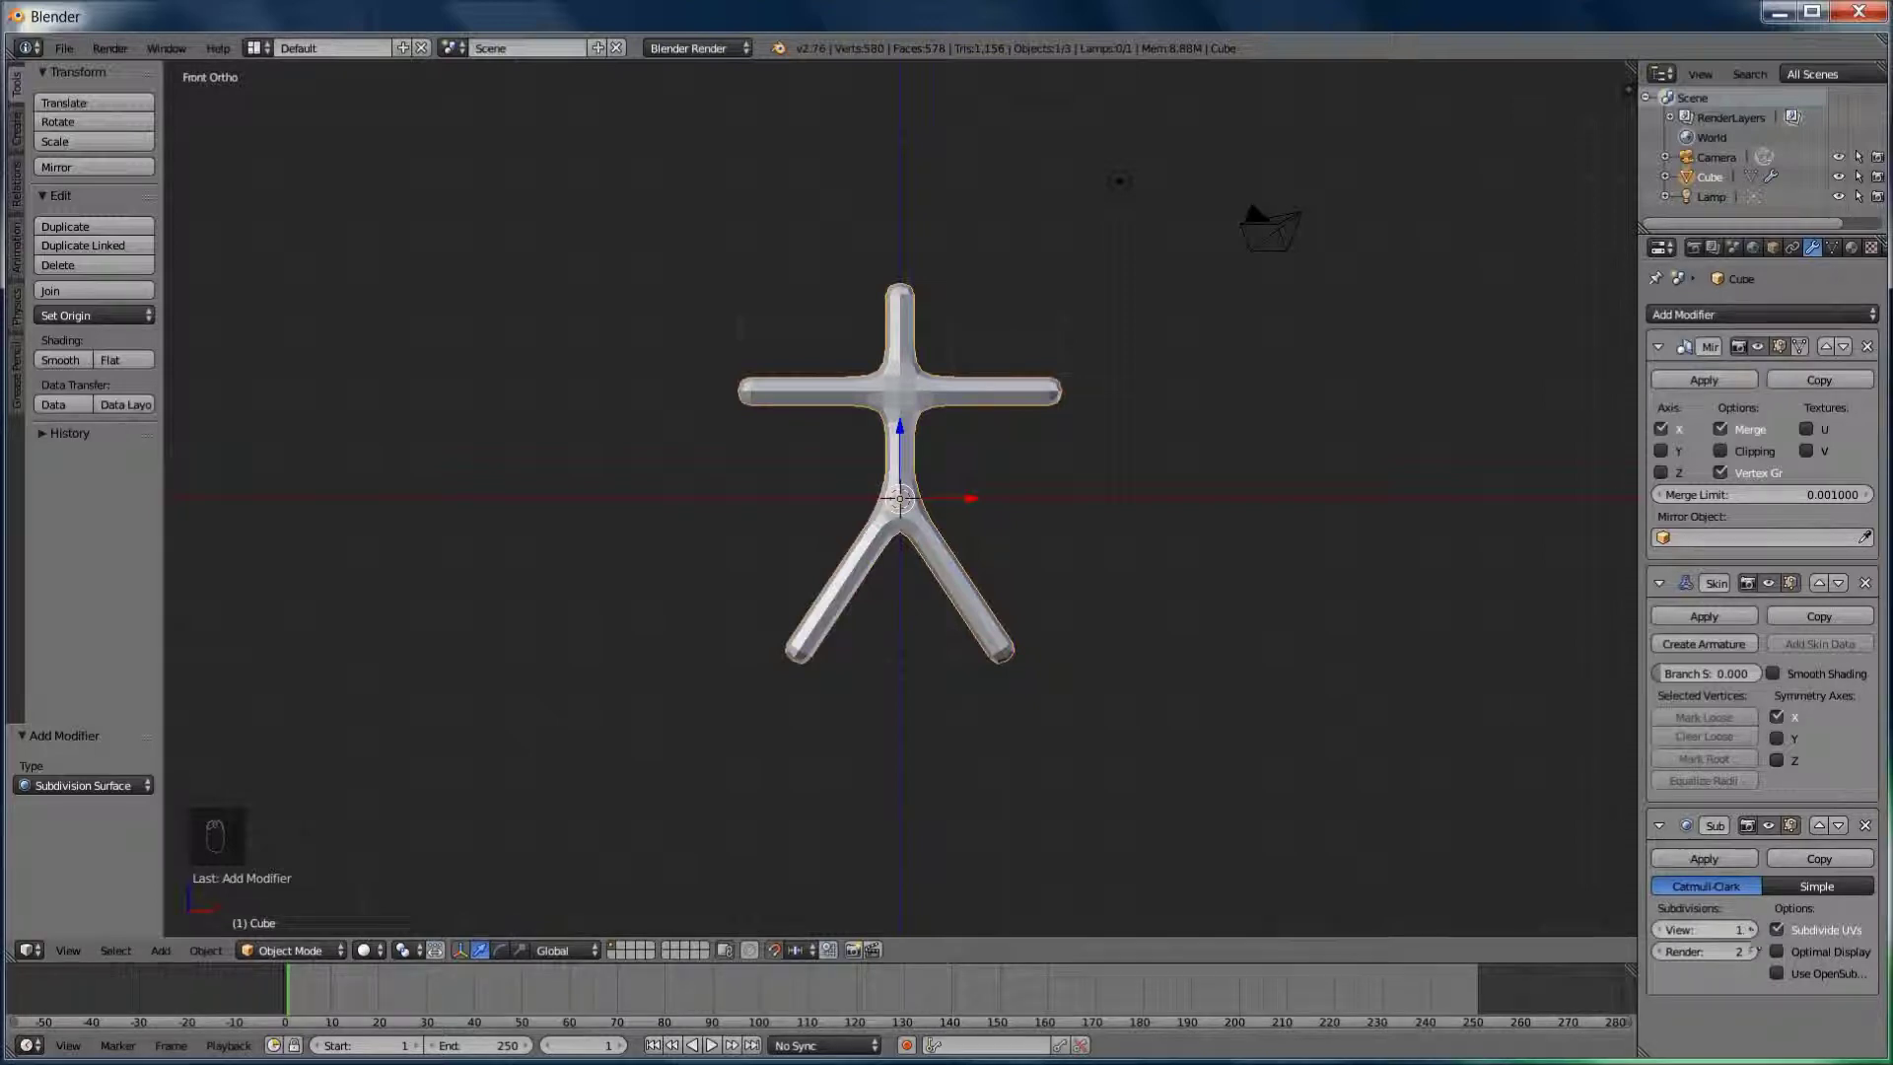
{"action": "left_click", "coordinate": [1749, 929]}
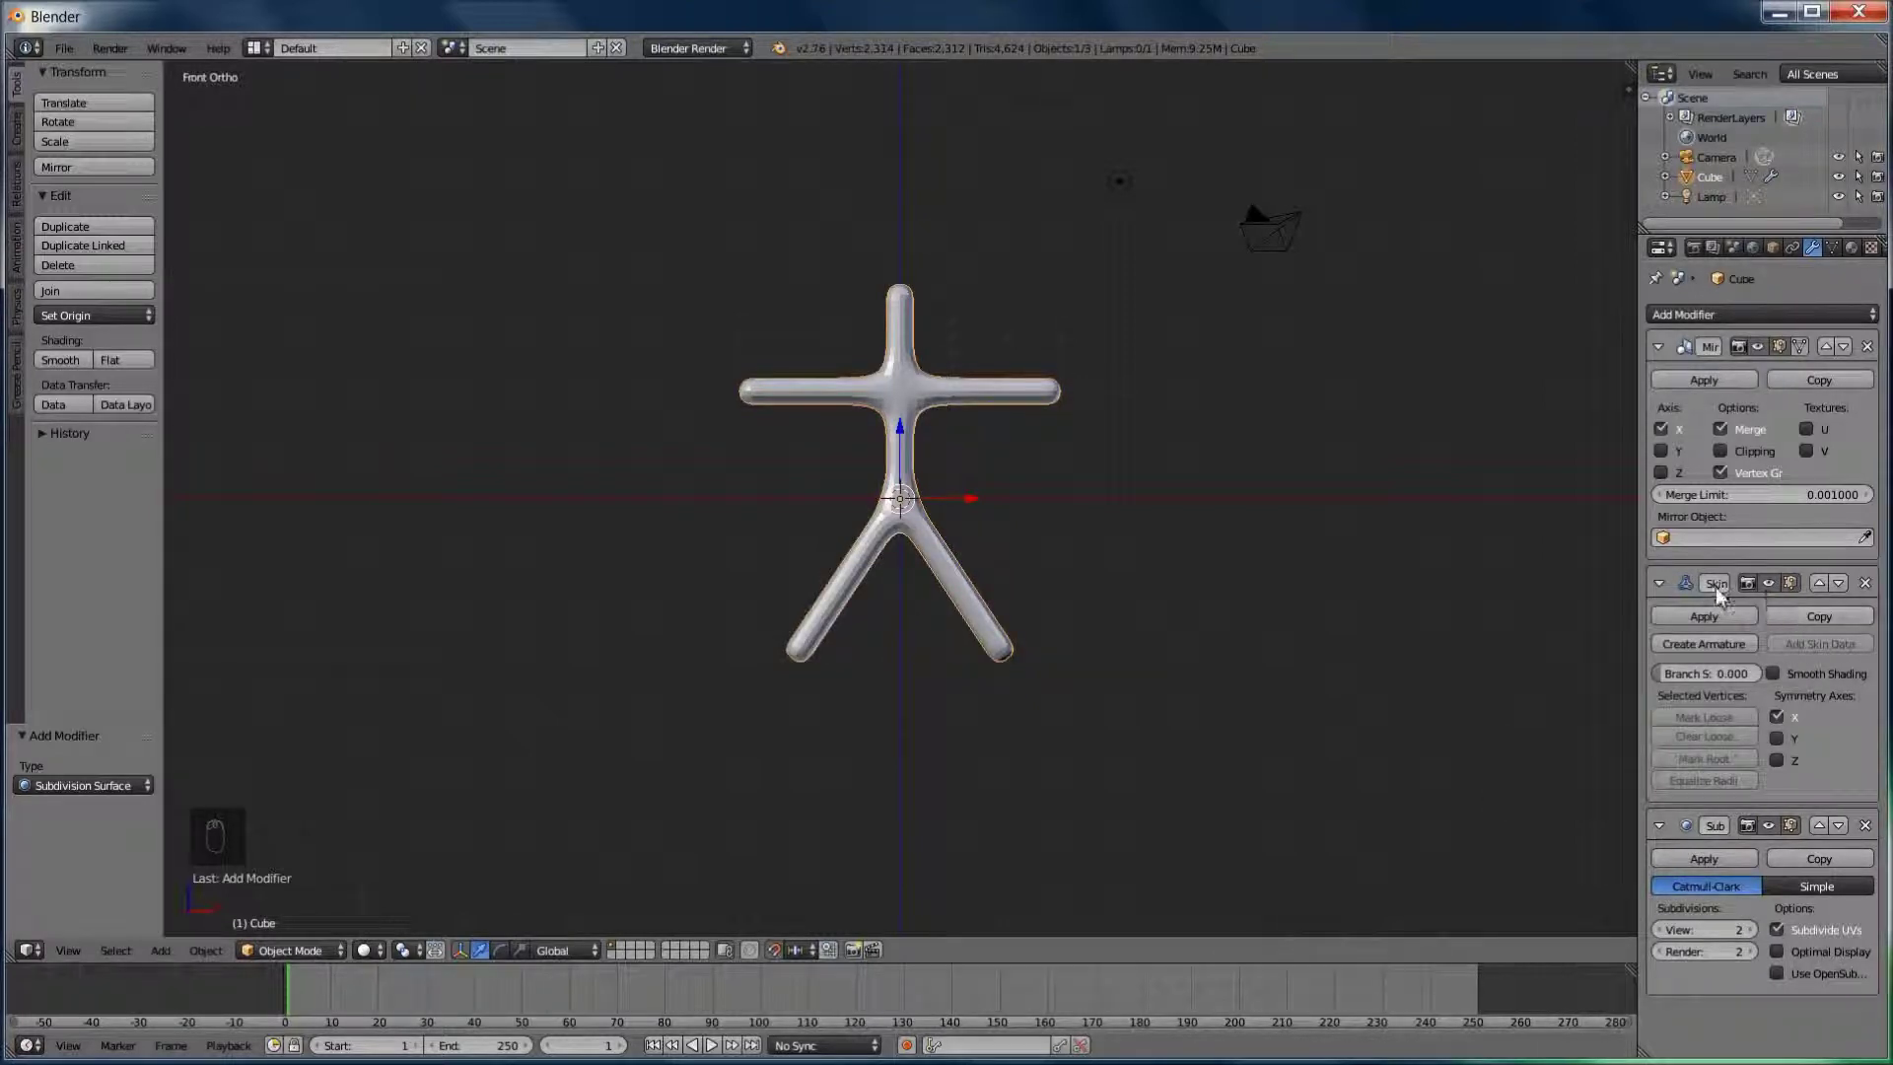
{"action": "left_click", "coordinate": [1780, 676]}
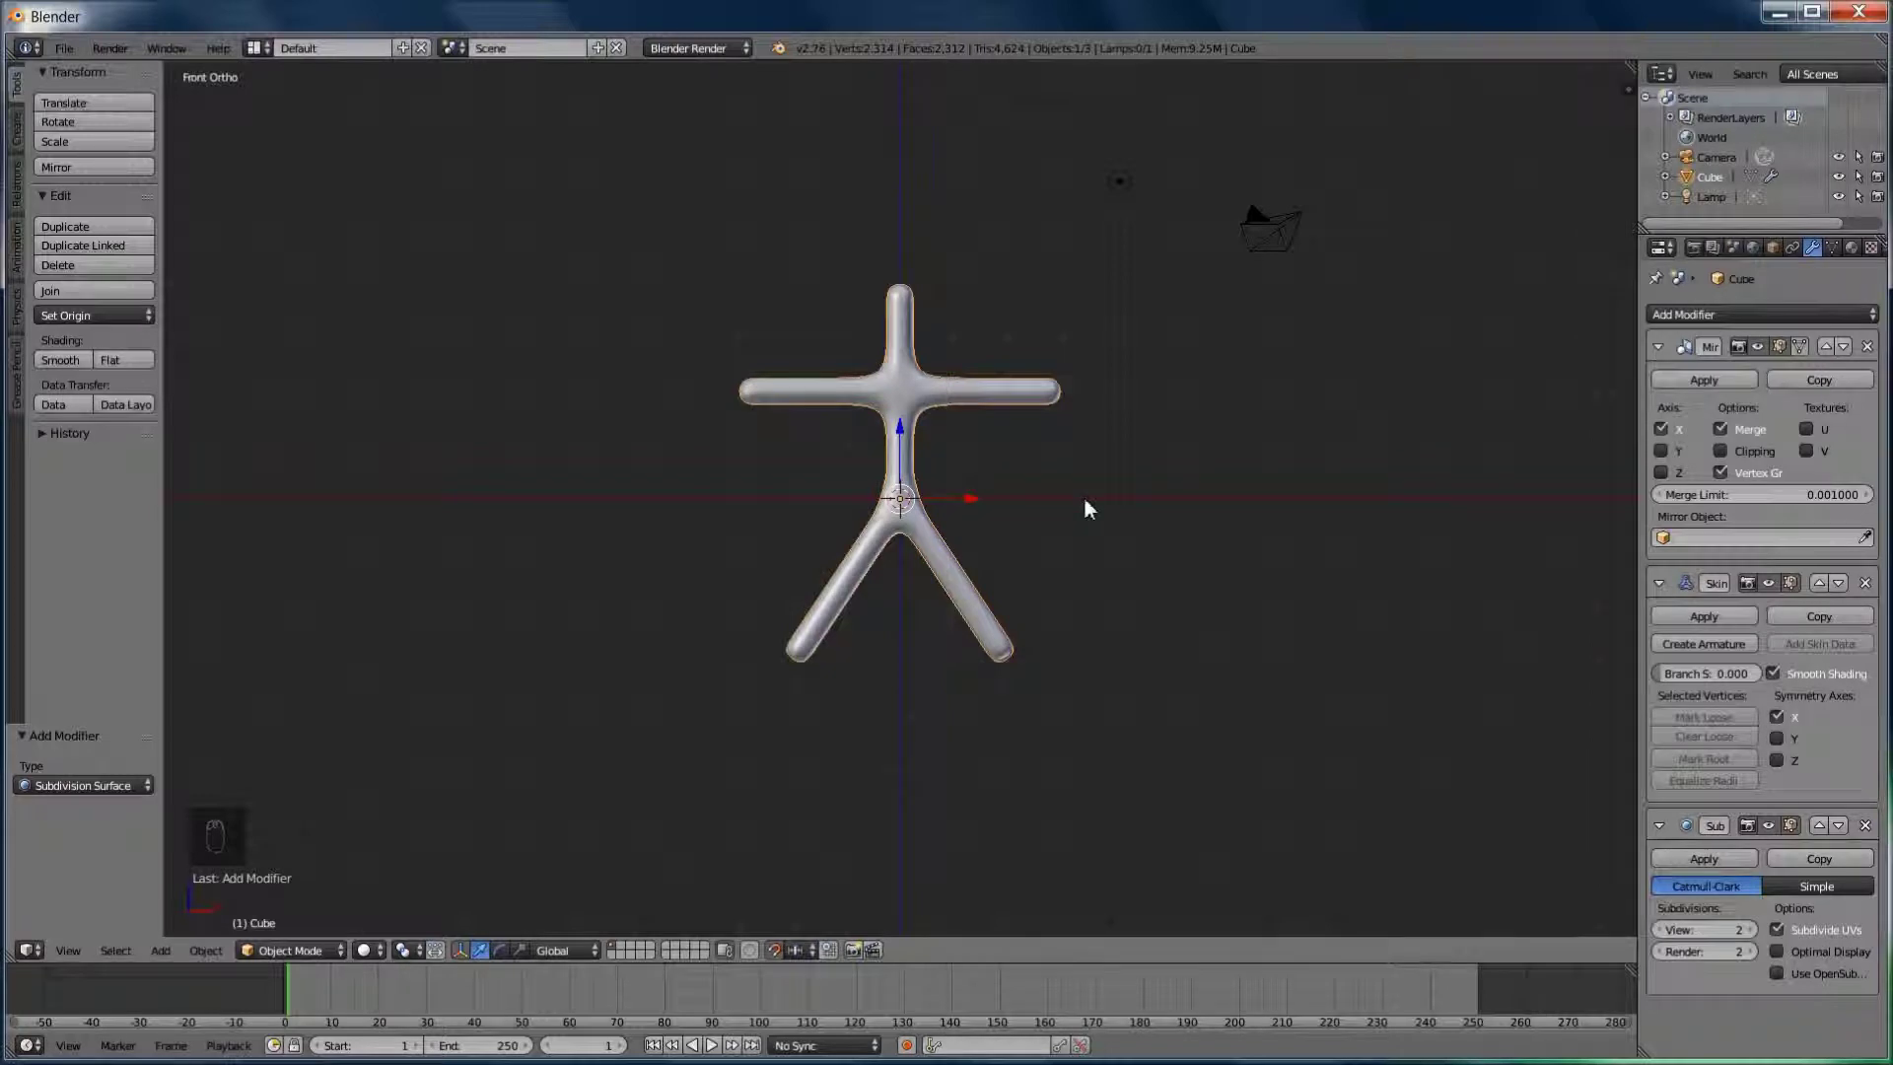
Subdivide the upper spine edge with 3 cuts in wireframe Edit Mode
{"action": "key", "text": "Tab"}
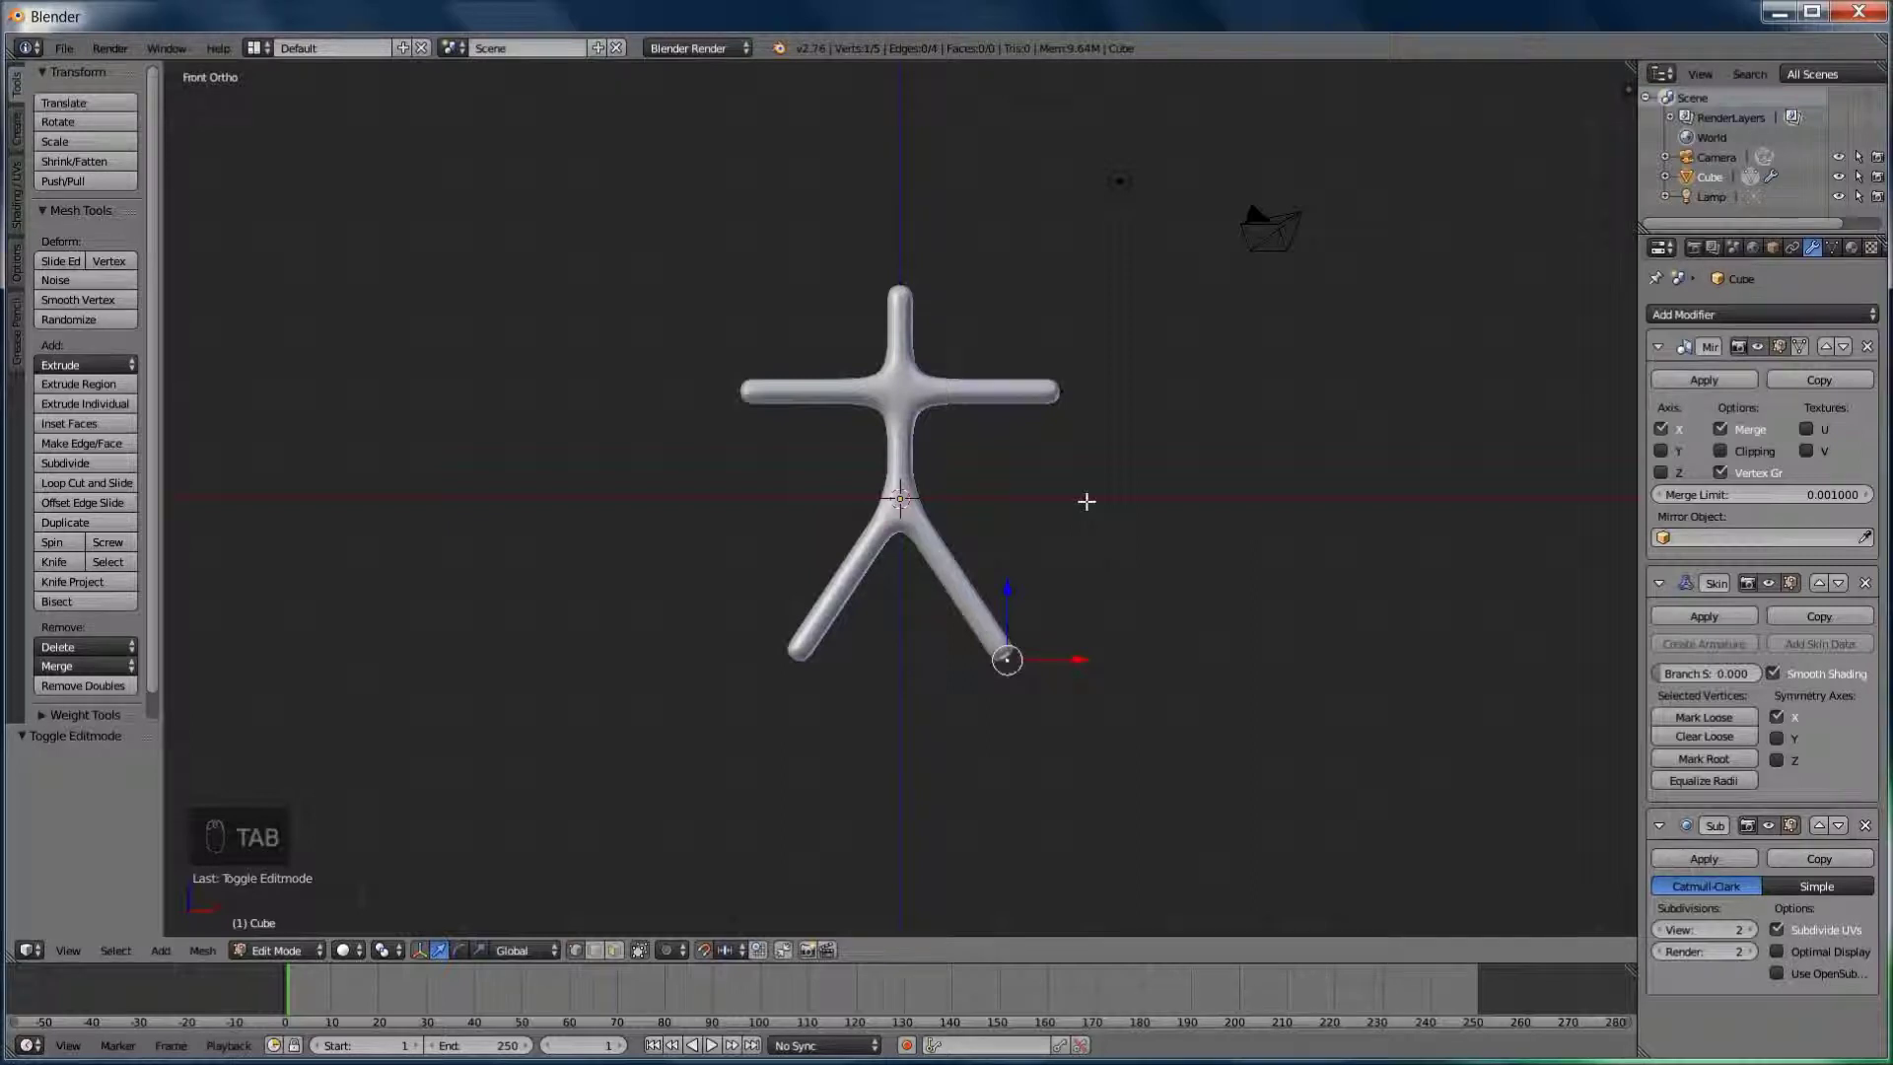
{"action": "key", "text": "z"}
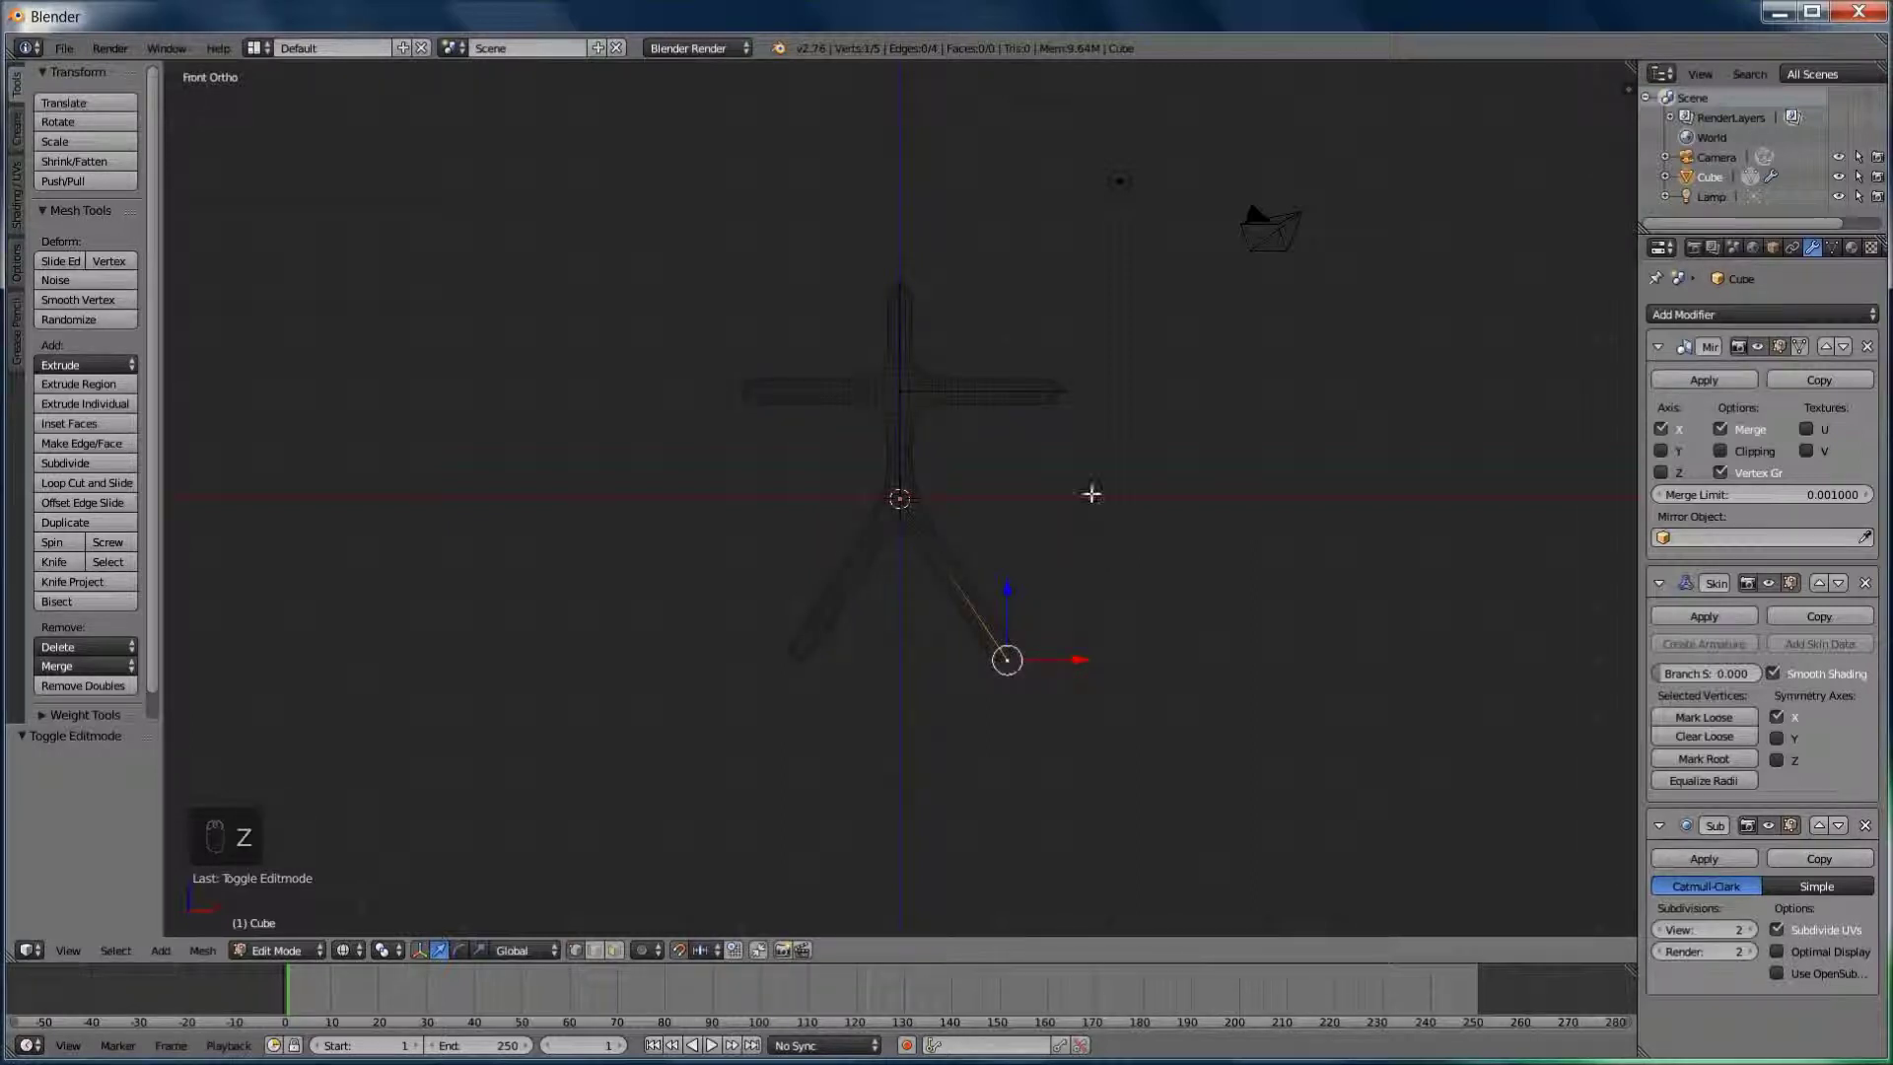
{"action": "right_click", "coordinate": [905, 280]}
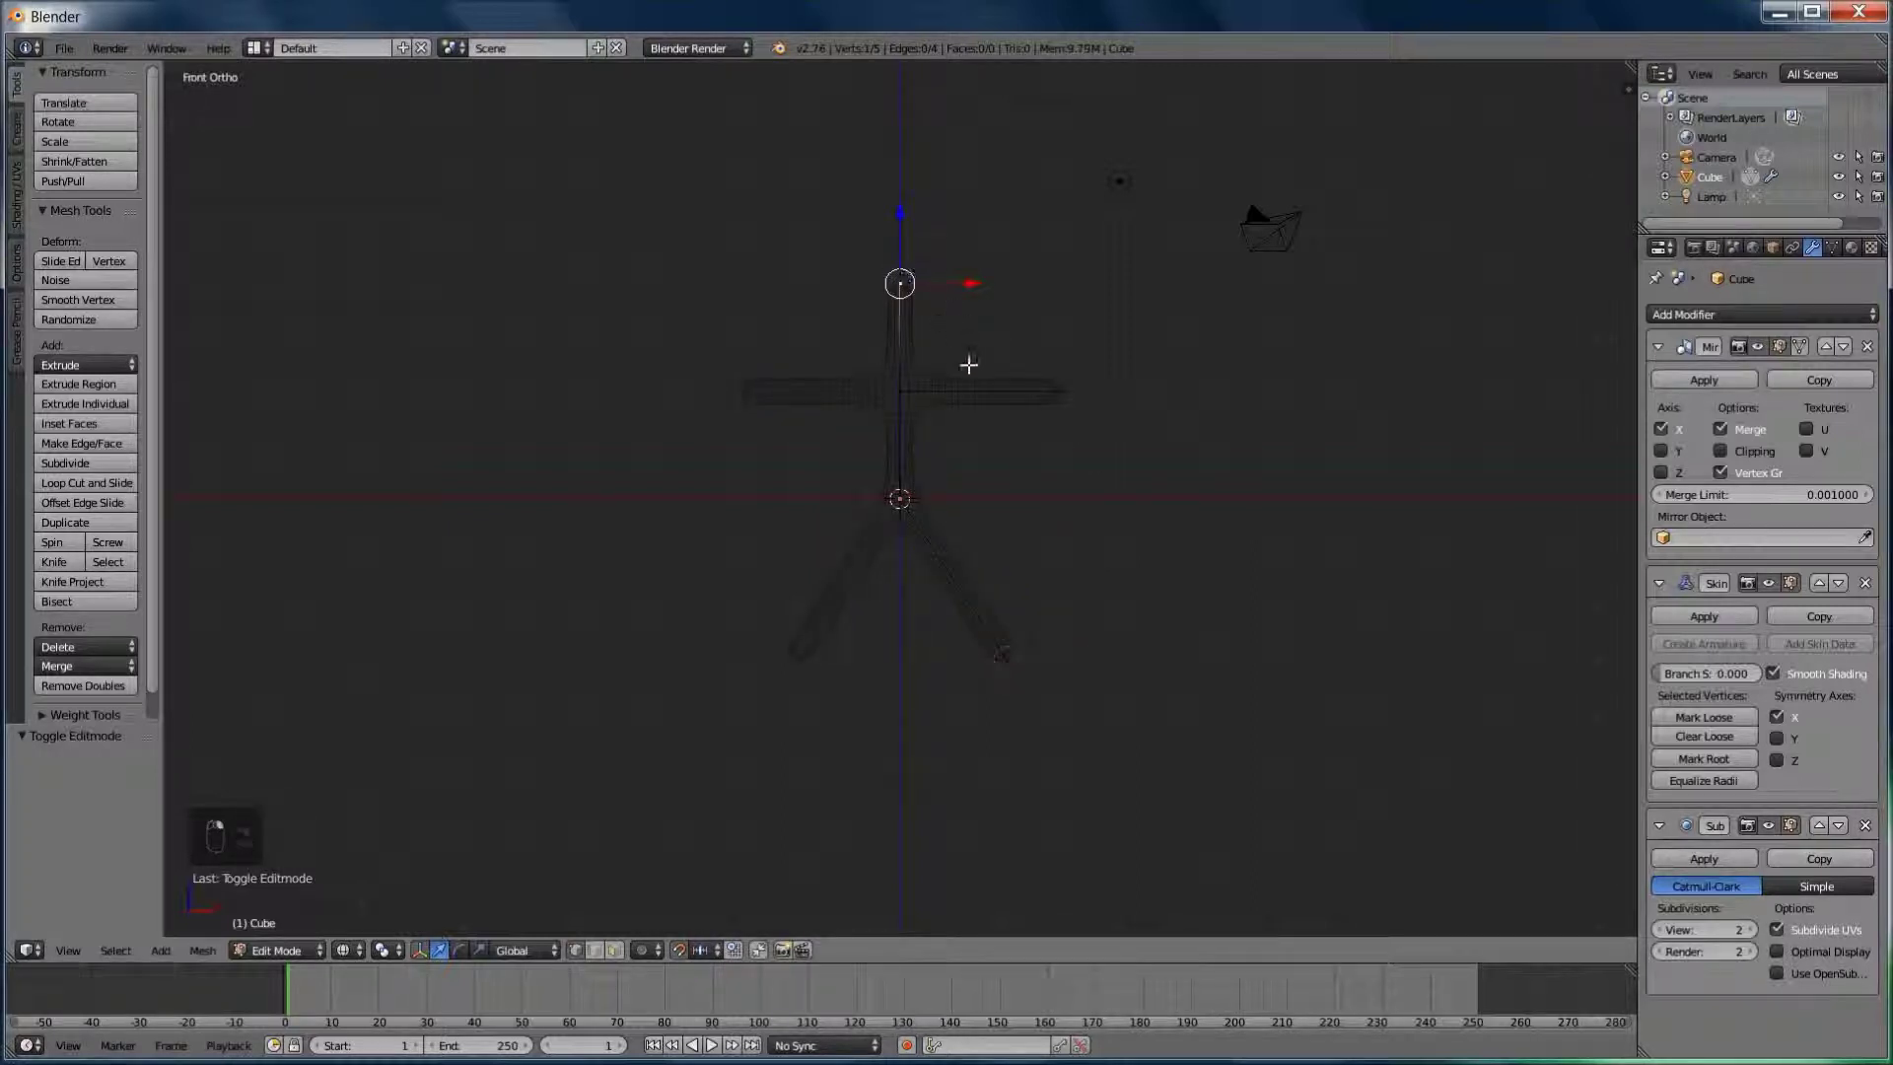
{"action": "right_click", "coordinate": [913, 395], "text": "shift"}
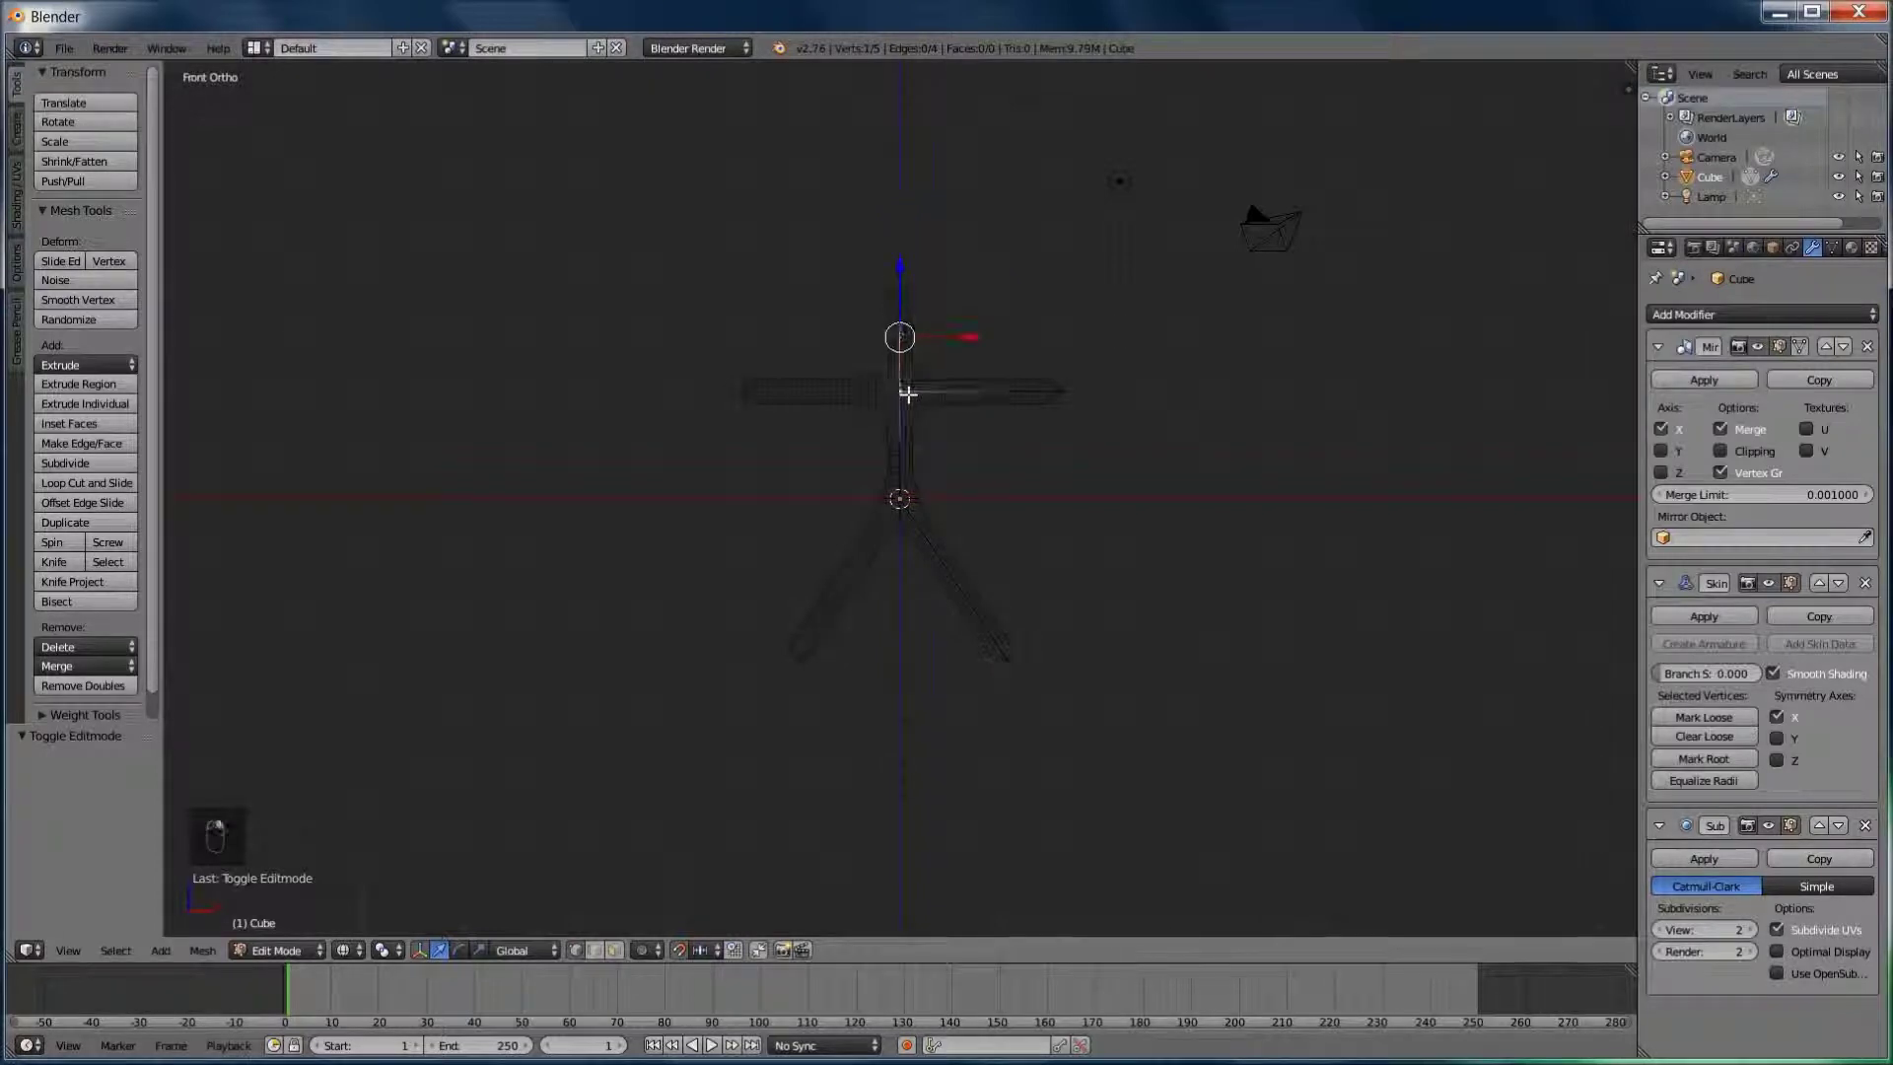
{"action": "key", "text": "w"}
{"action": "left_click", "coordinate": [1101, 443]}
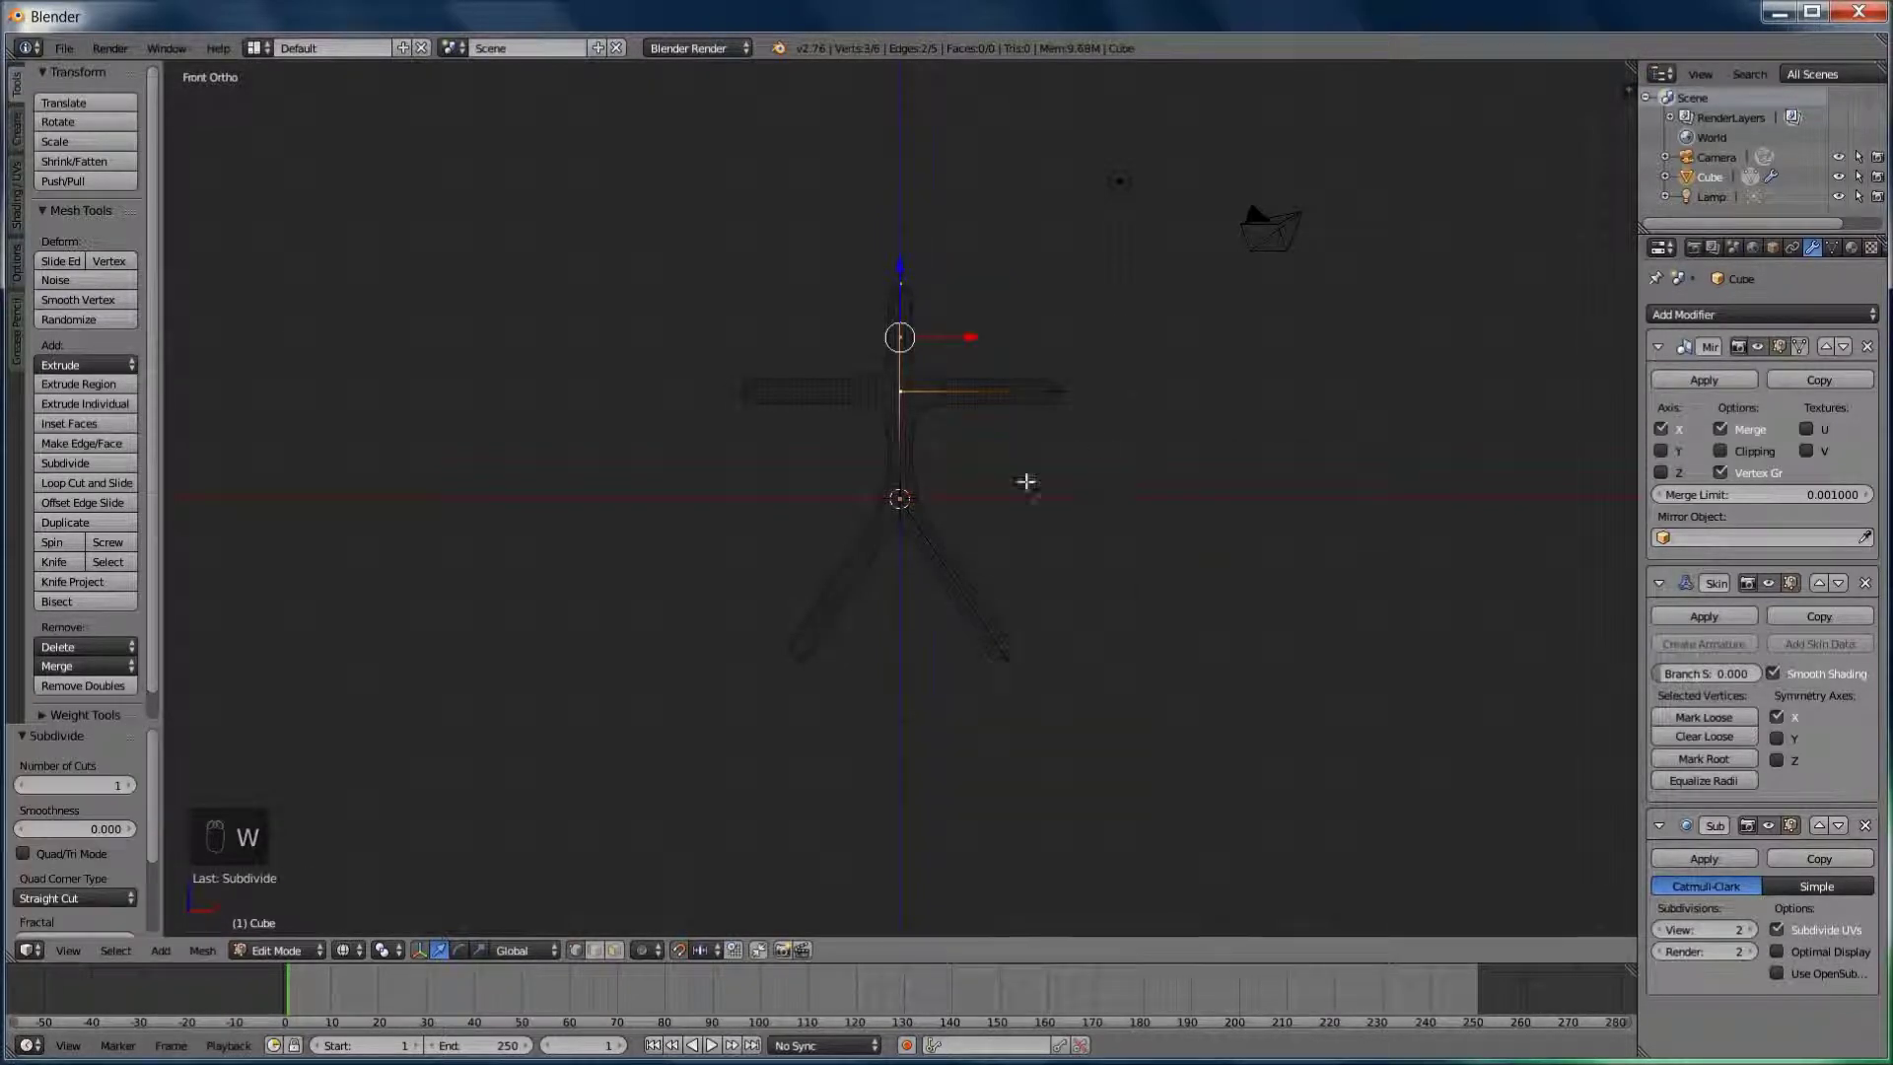
{"action": "left_click", "coordinate": [132, 787]}
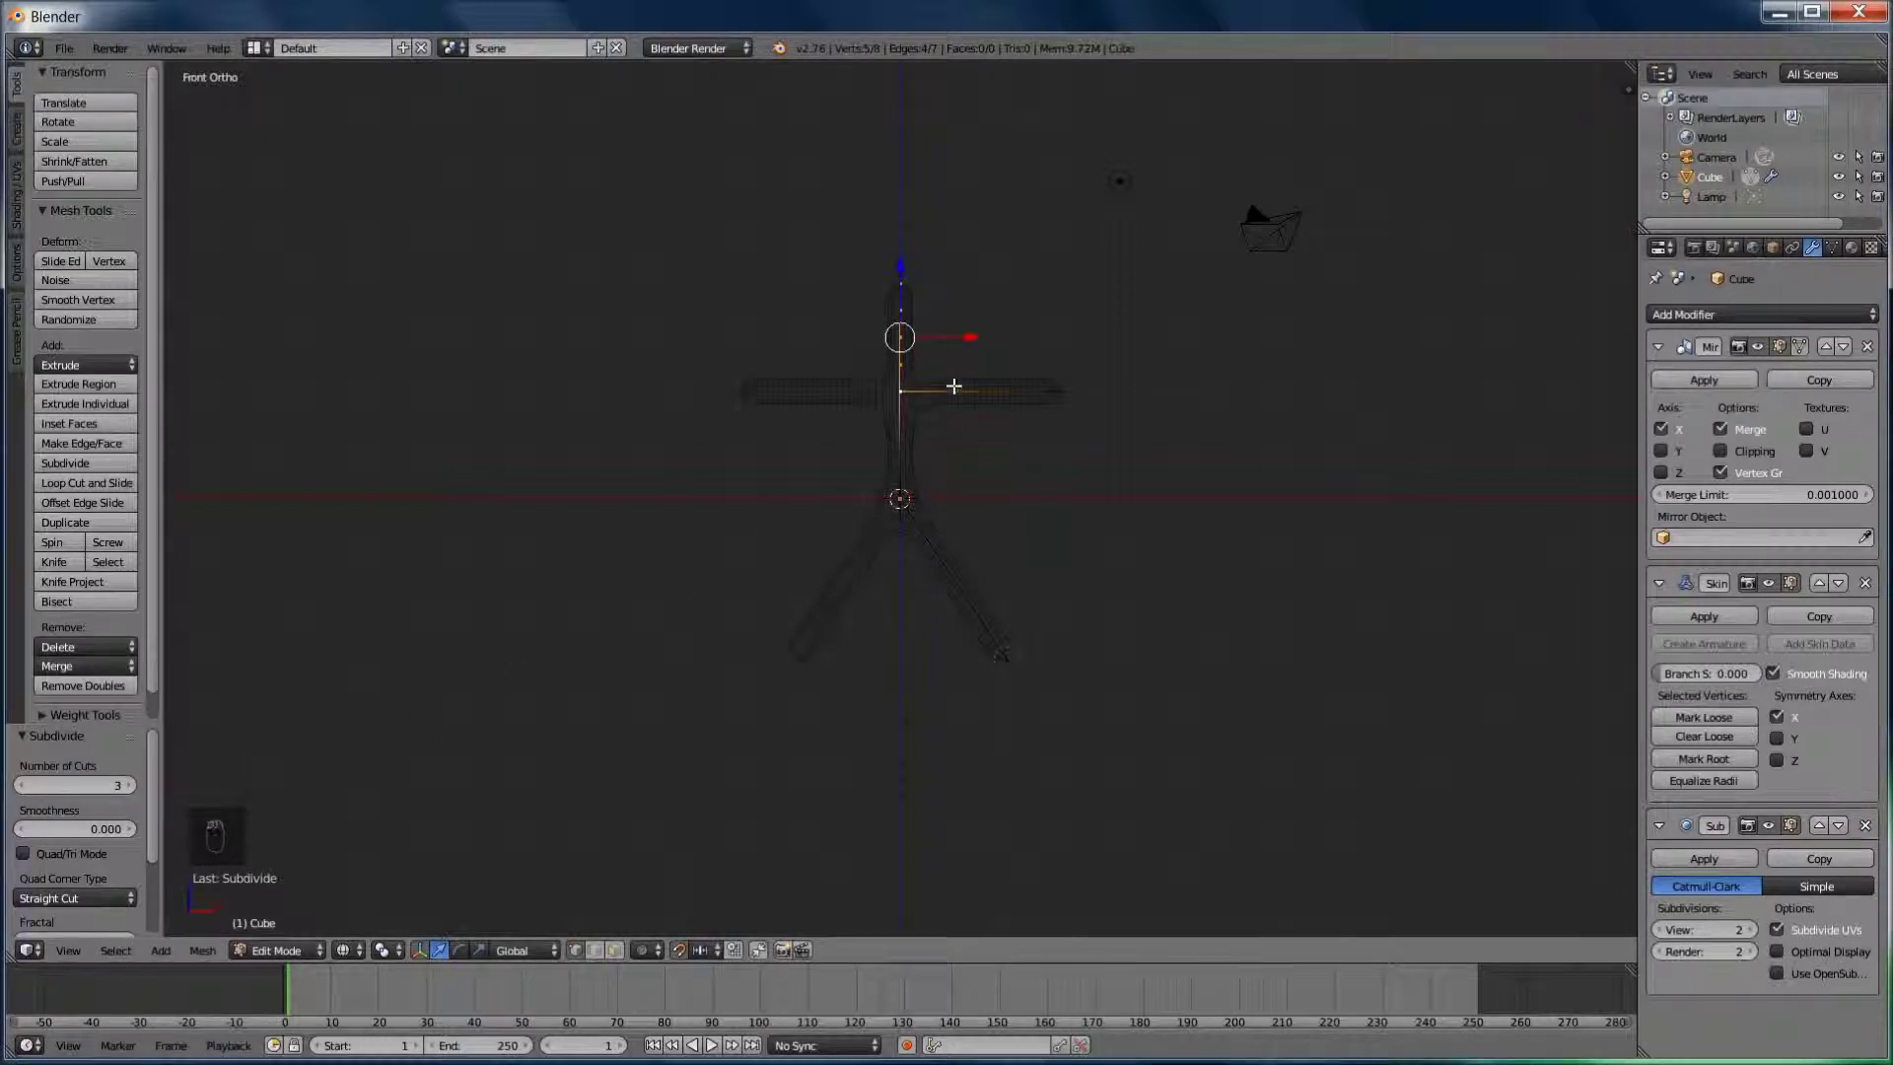
Move the top spine vertex up along Z to lengthen the neck
{"action": "right_click", "coordinate": [913, 308]}
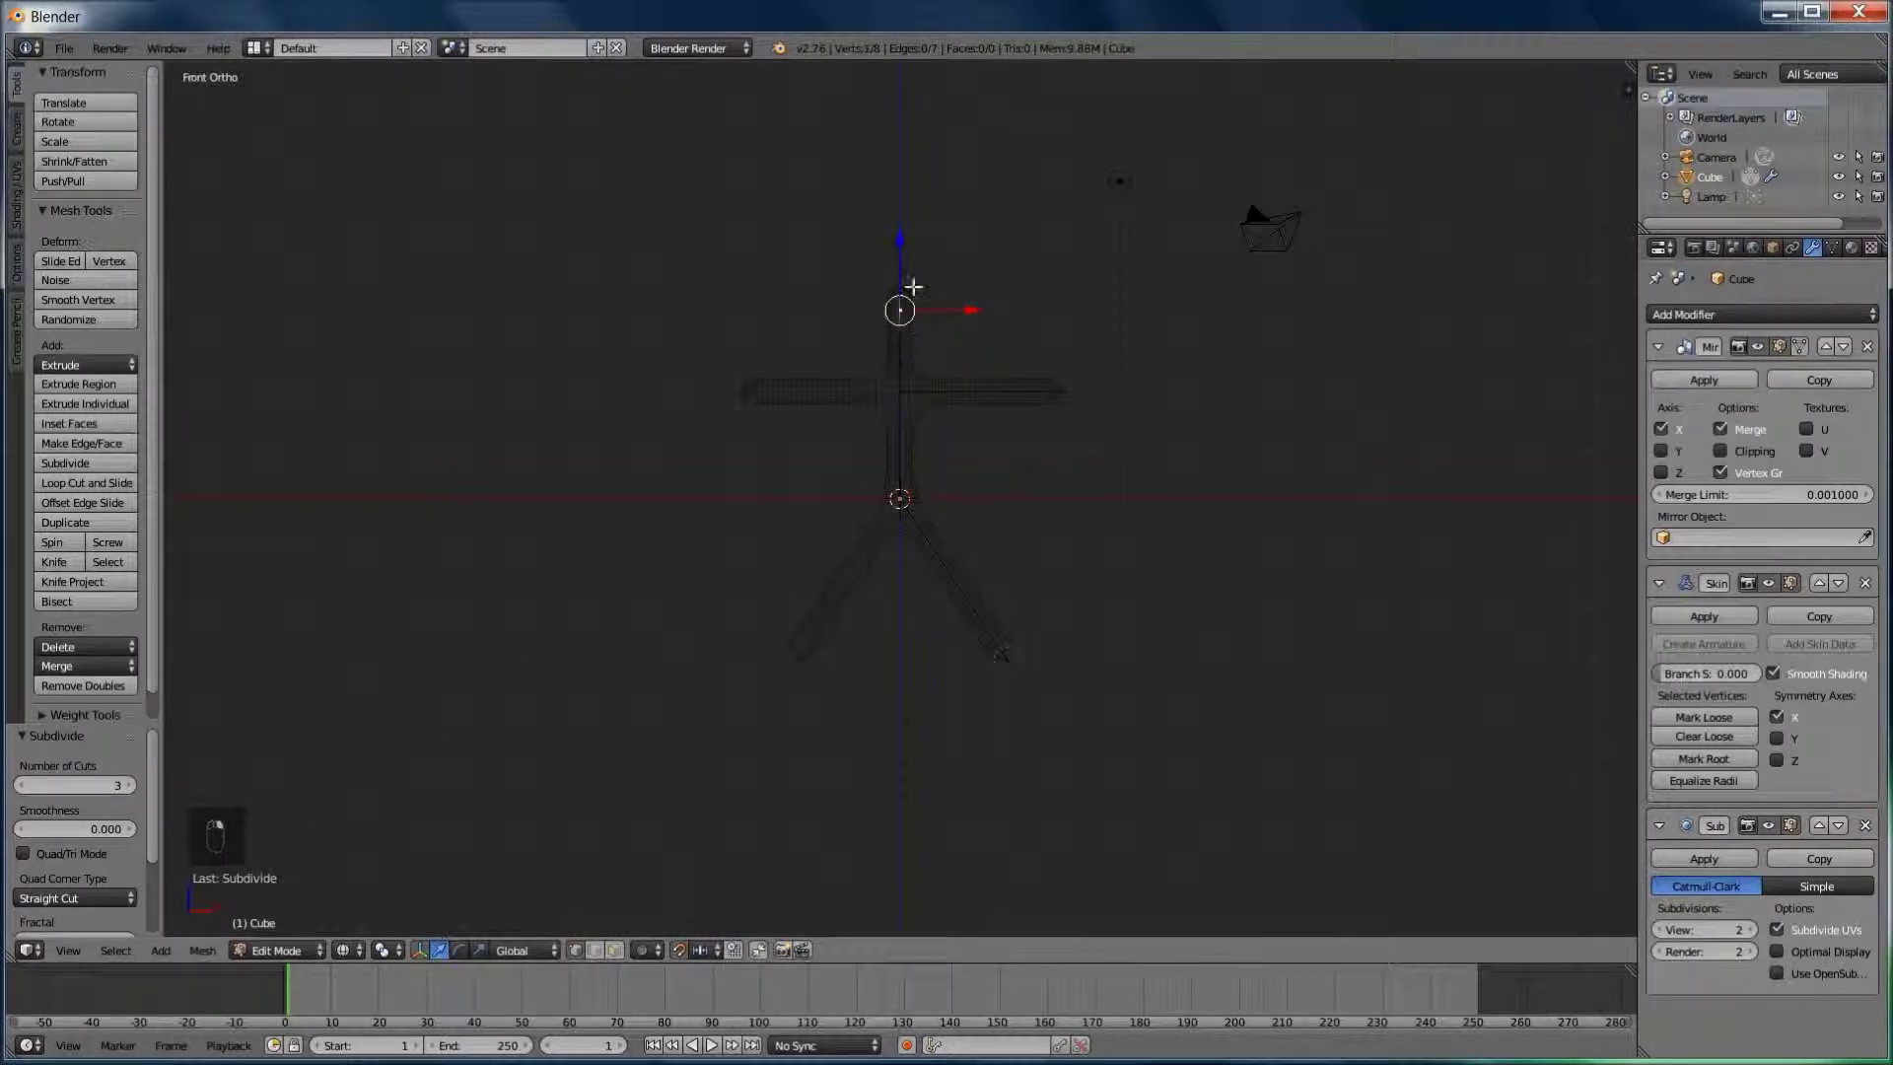
{"action": "key", "text": "g"}
{"action": "key", "text": "z"}
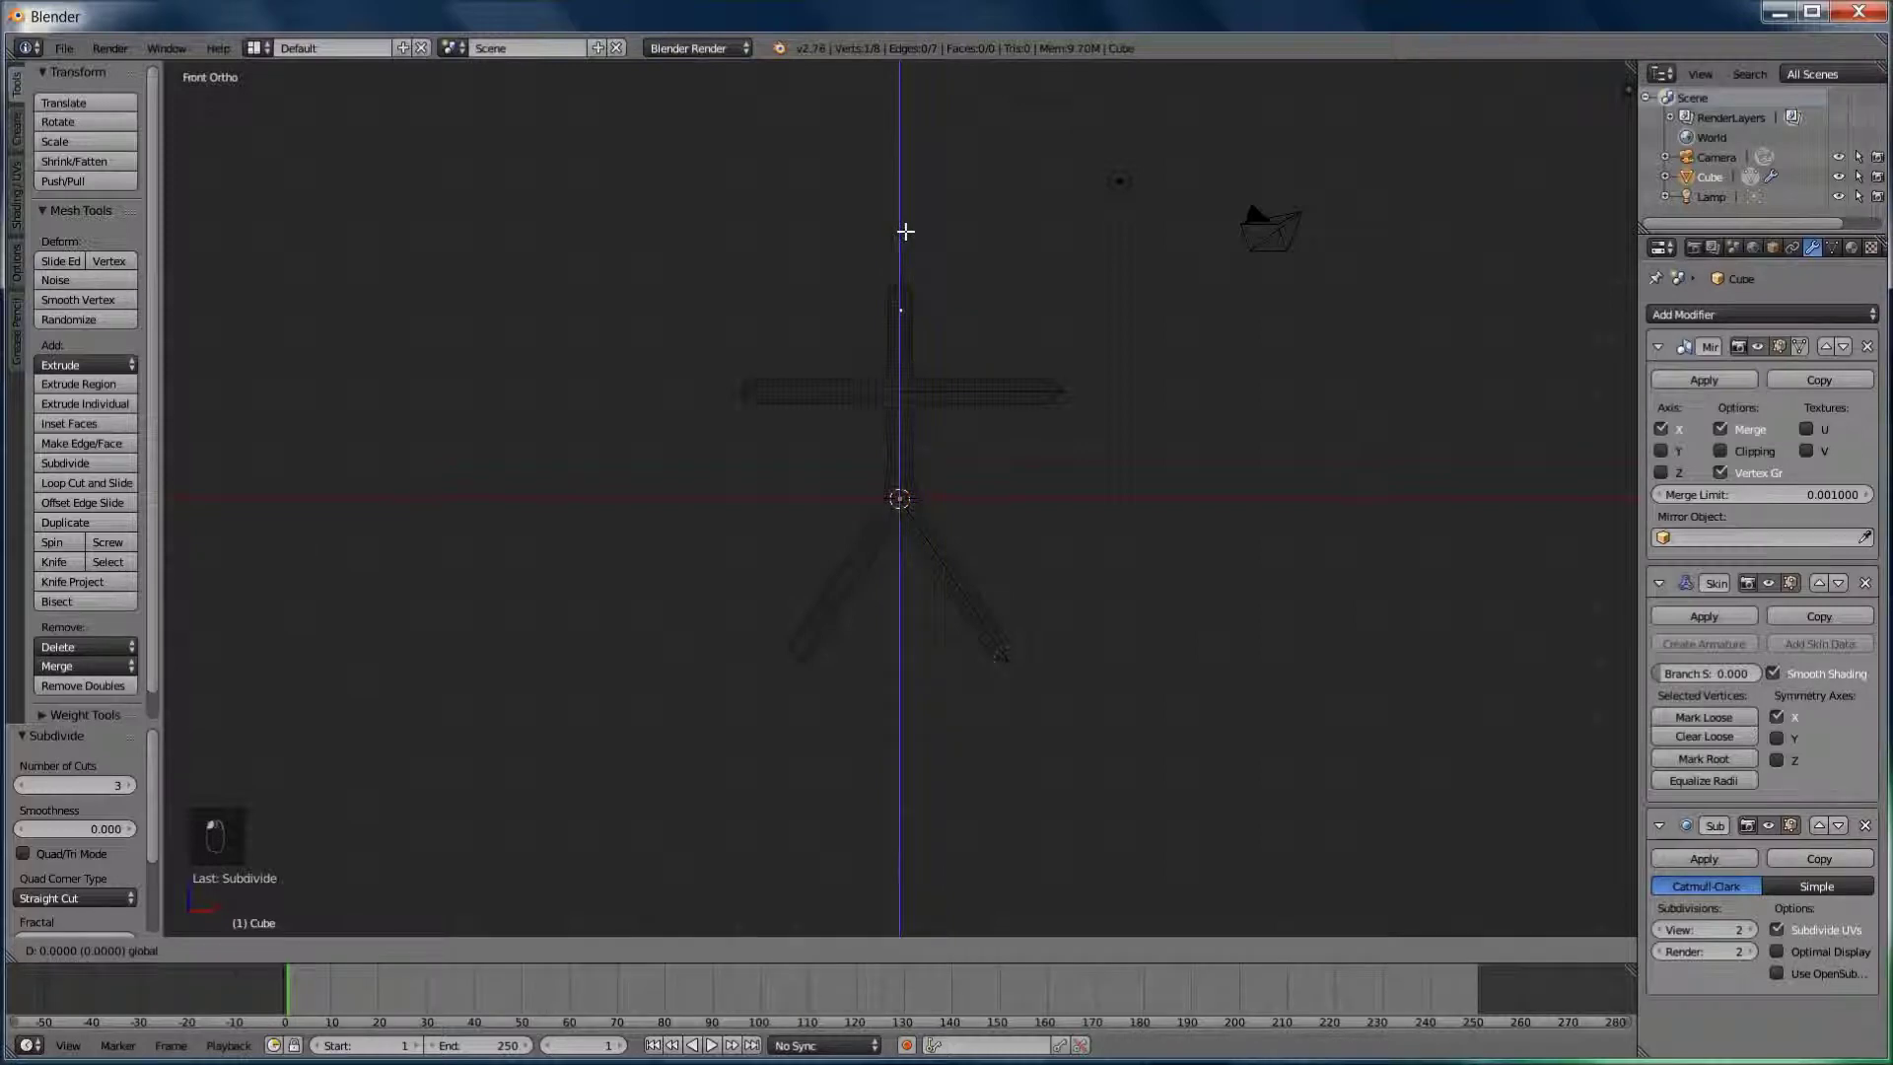
{"action": "left_click", "coordinate": [905, 231]}
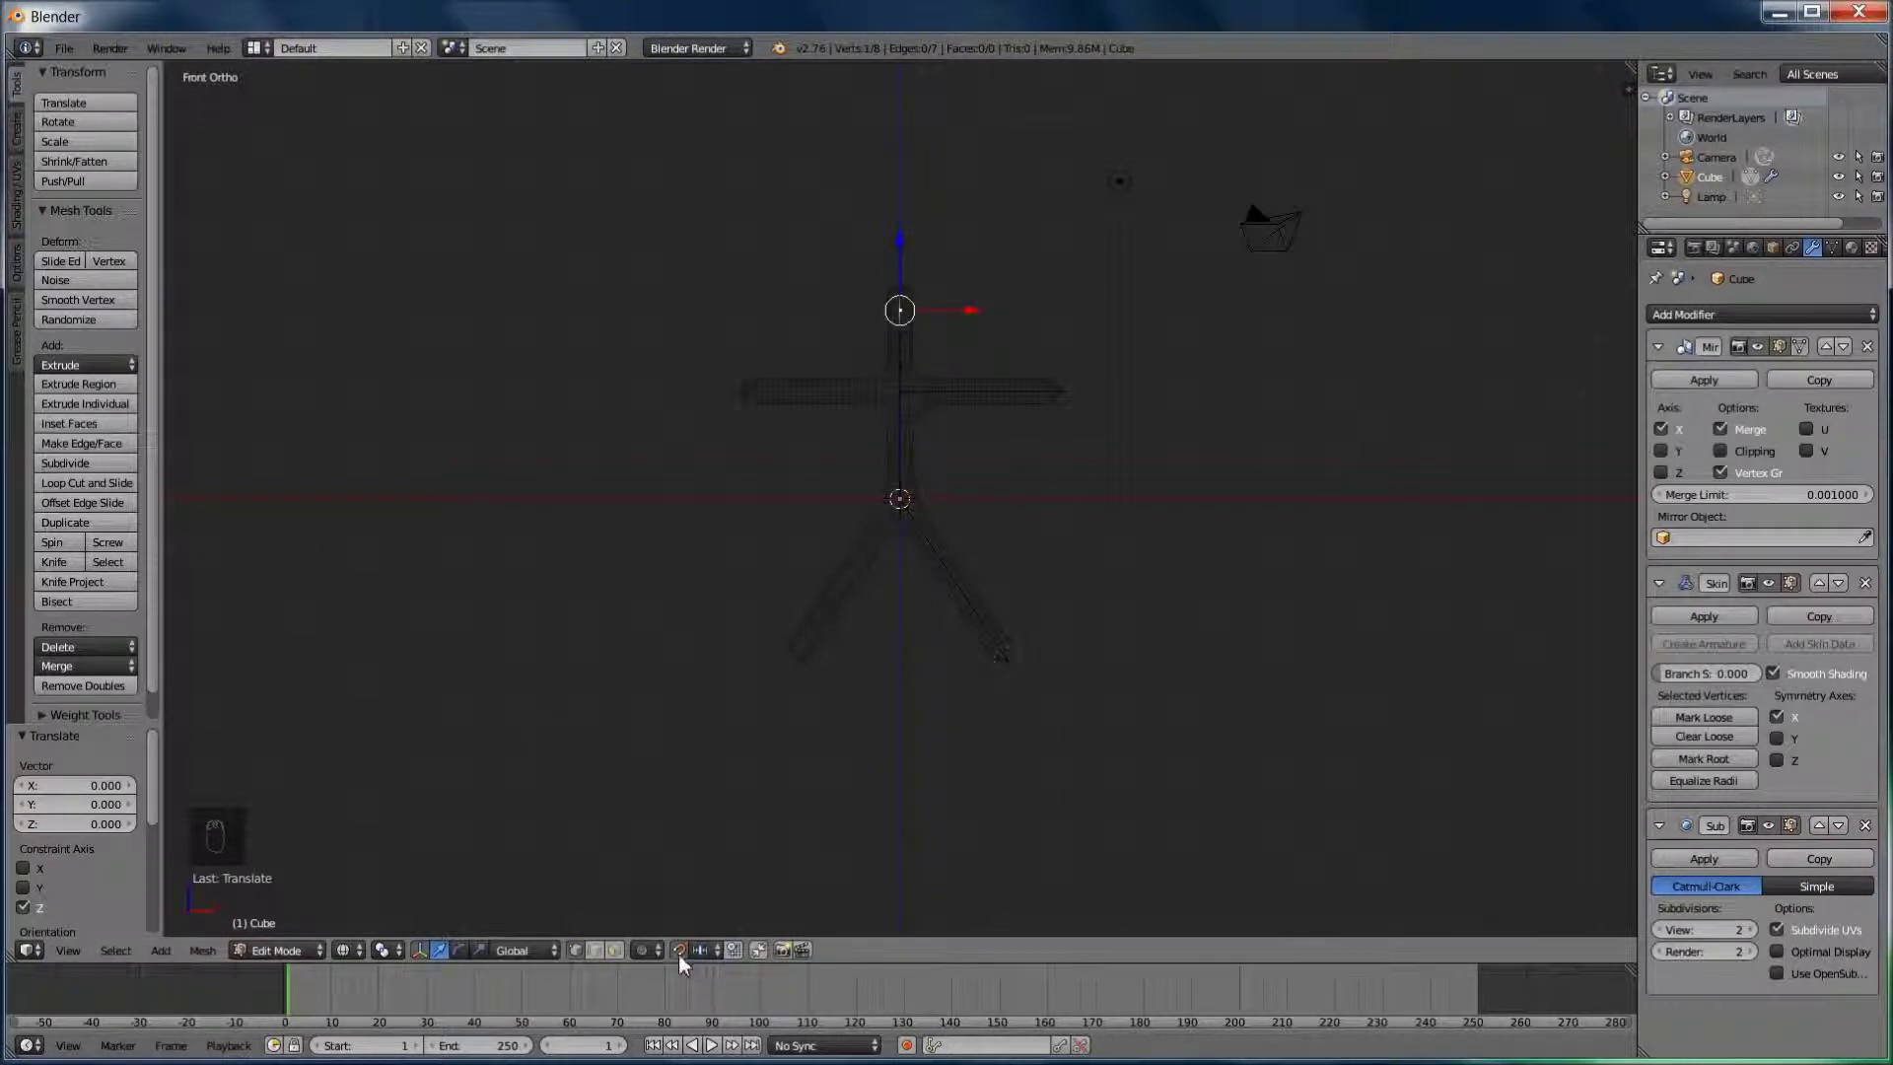
{"action": "key", "text": "o"}
{"action": "left_click_drag", "start_coordinate": [904, 242], "coordinate": [902, 233]}
{"action": "left_click_drag", "start_coordinate": [904, 267], "coordinate": [907, 251]}
{"action": "left_click_drag", "start_coordinate": [904, 254], "coordinate": [908, 266]}
{"action": "key", "text": "ctrl+z"}
Enlarge the top vertex's skin twice into a round head, then shrink a neck vertex's skin
{"action": "key", "text": "ctrl+a"}
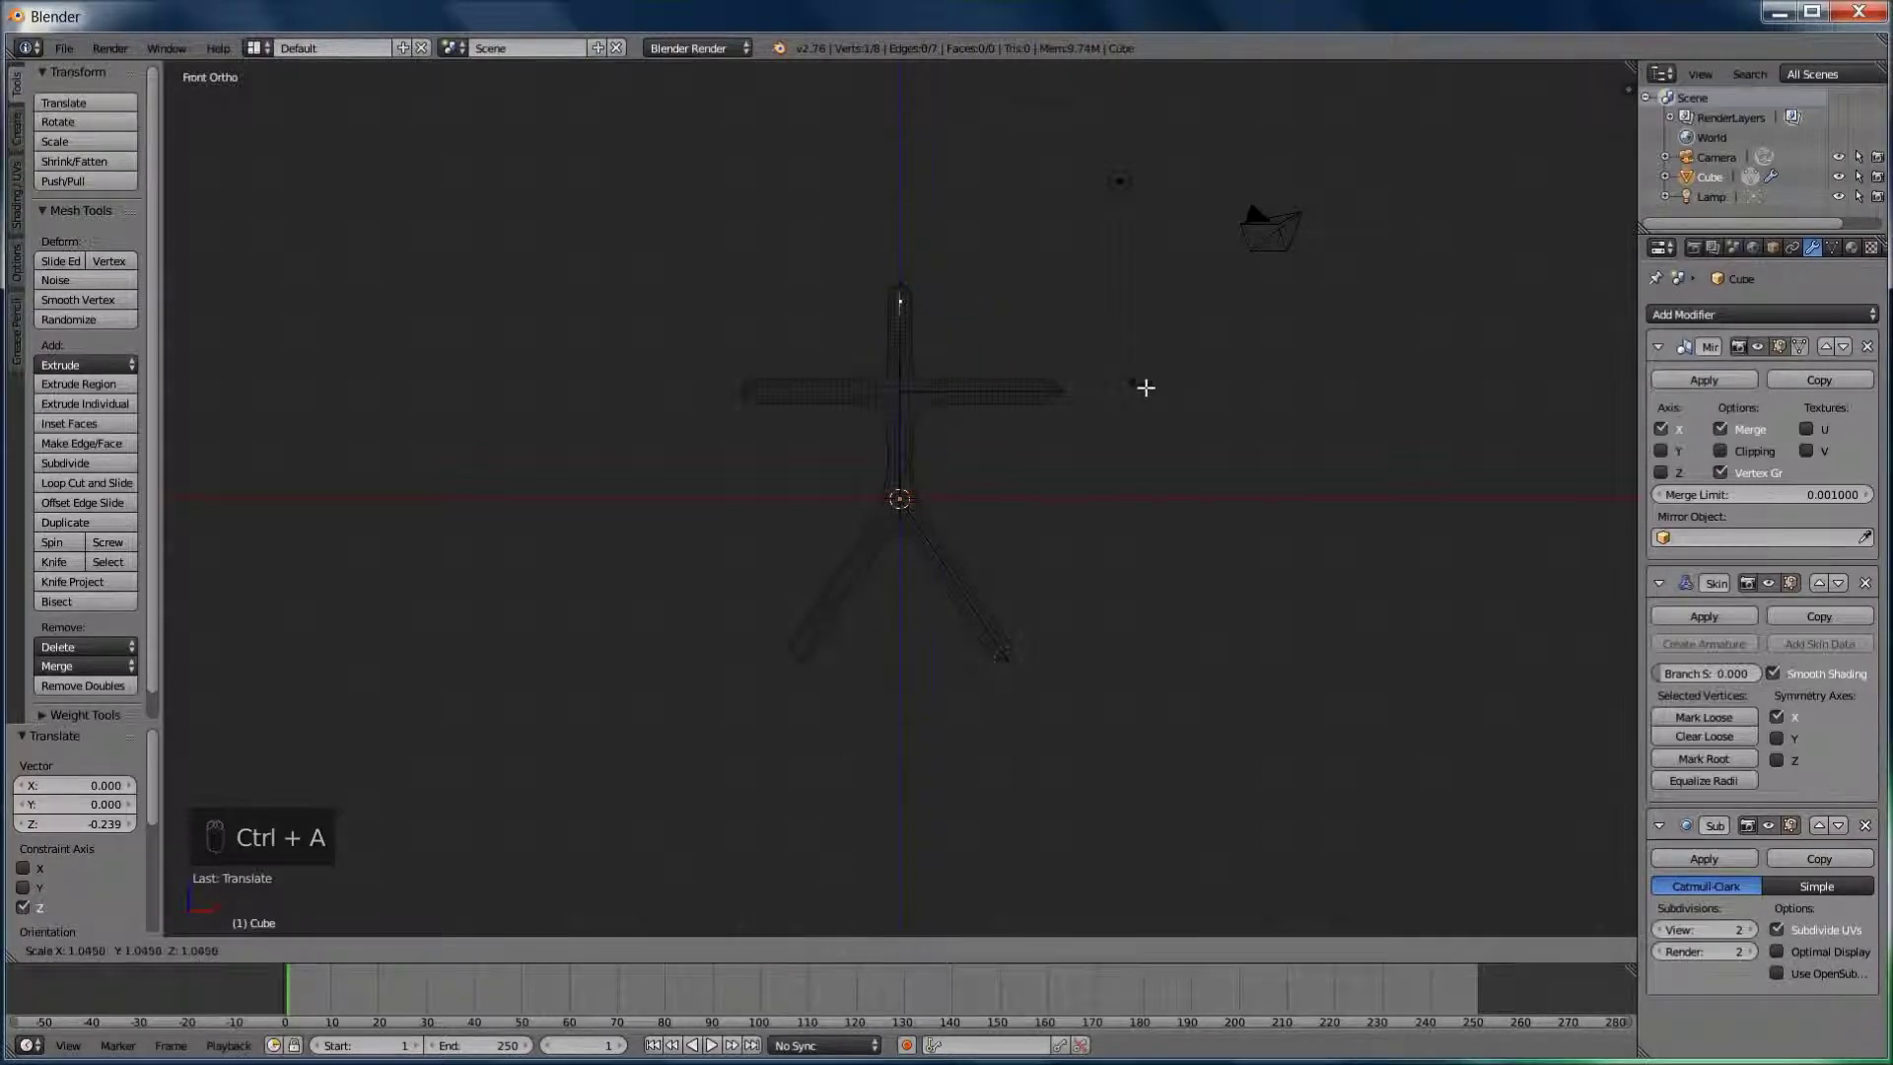
{"action": "left_click", "coordinate": [1459, 483]}
{"action": "key", "text": "ctrl+a"}
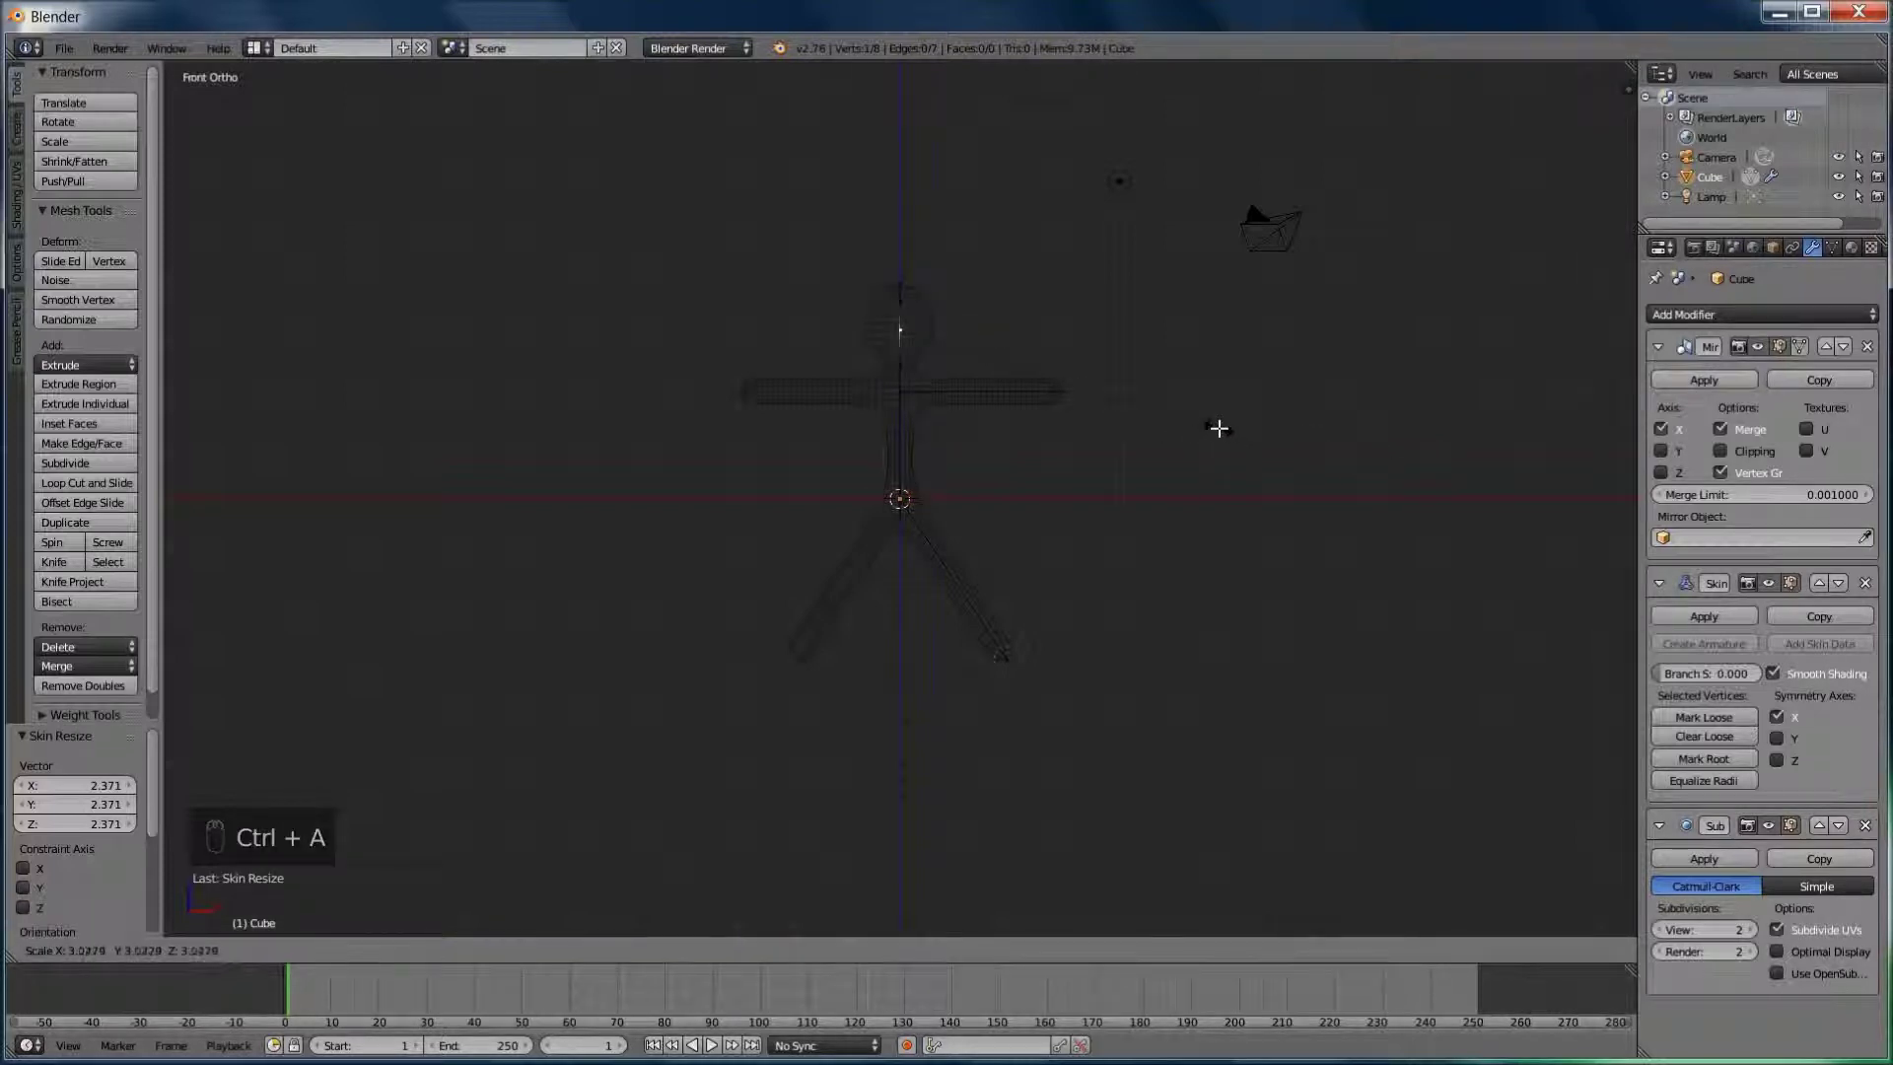
{"action": "left_click", "coordinate": [1227, 428]}
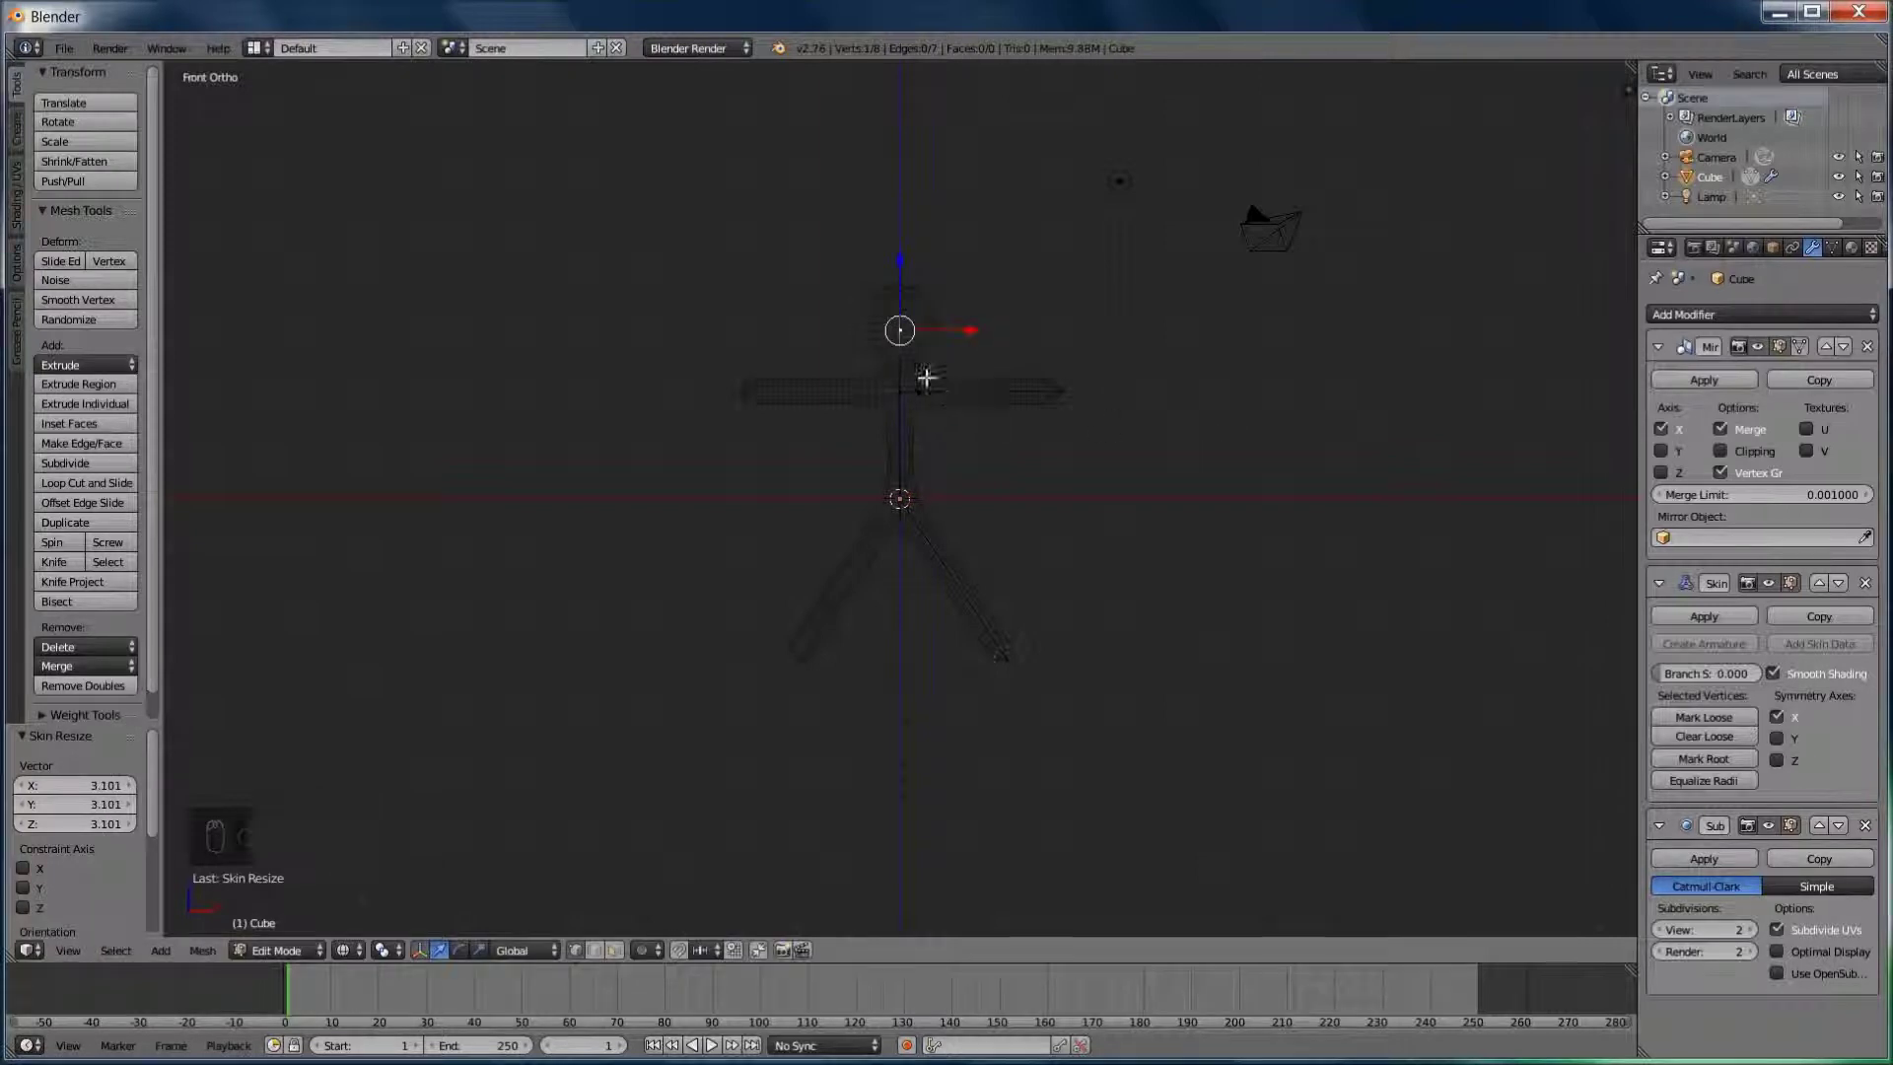
{"action": "key", "text": "ctrl+a"}
{"action": "left_click", "coordinate": [984, 390]}
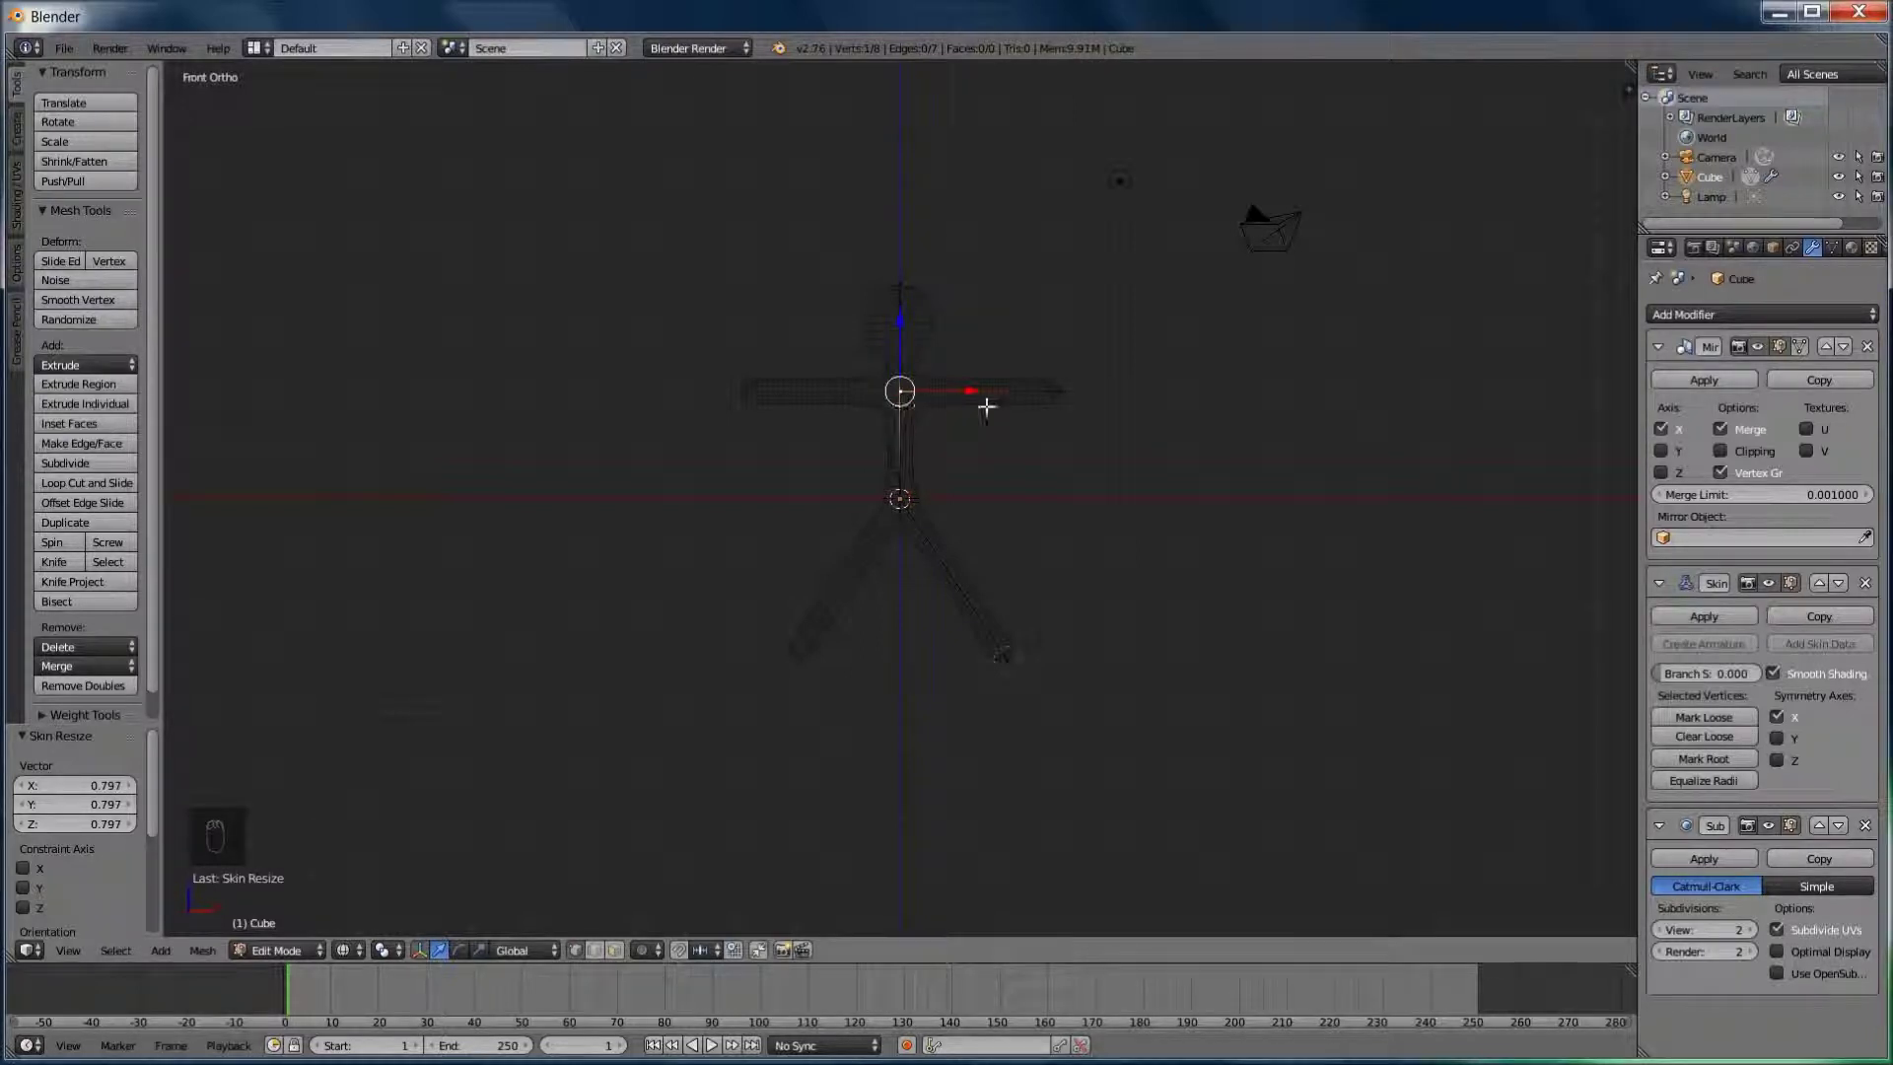
Subdivide the right arm edge to add an elbow vertex
{"action": "right_click", "coordinate": [1069, 397], "text": "shift"}
{"action": "key", "text": "w"}
{"action": "left_click", "coordinate": [1183, 430]}
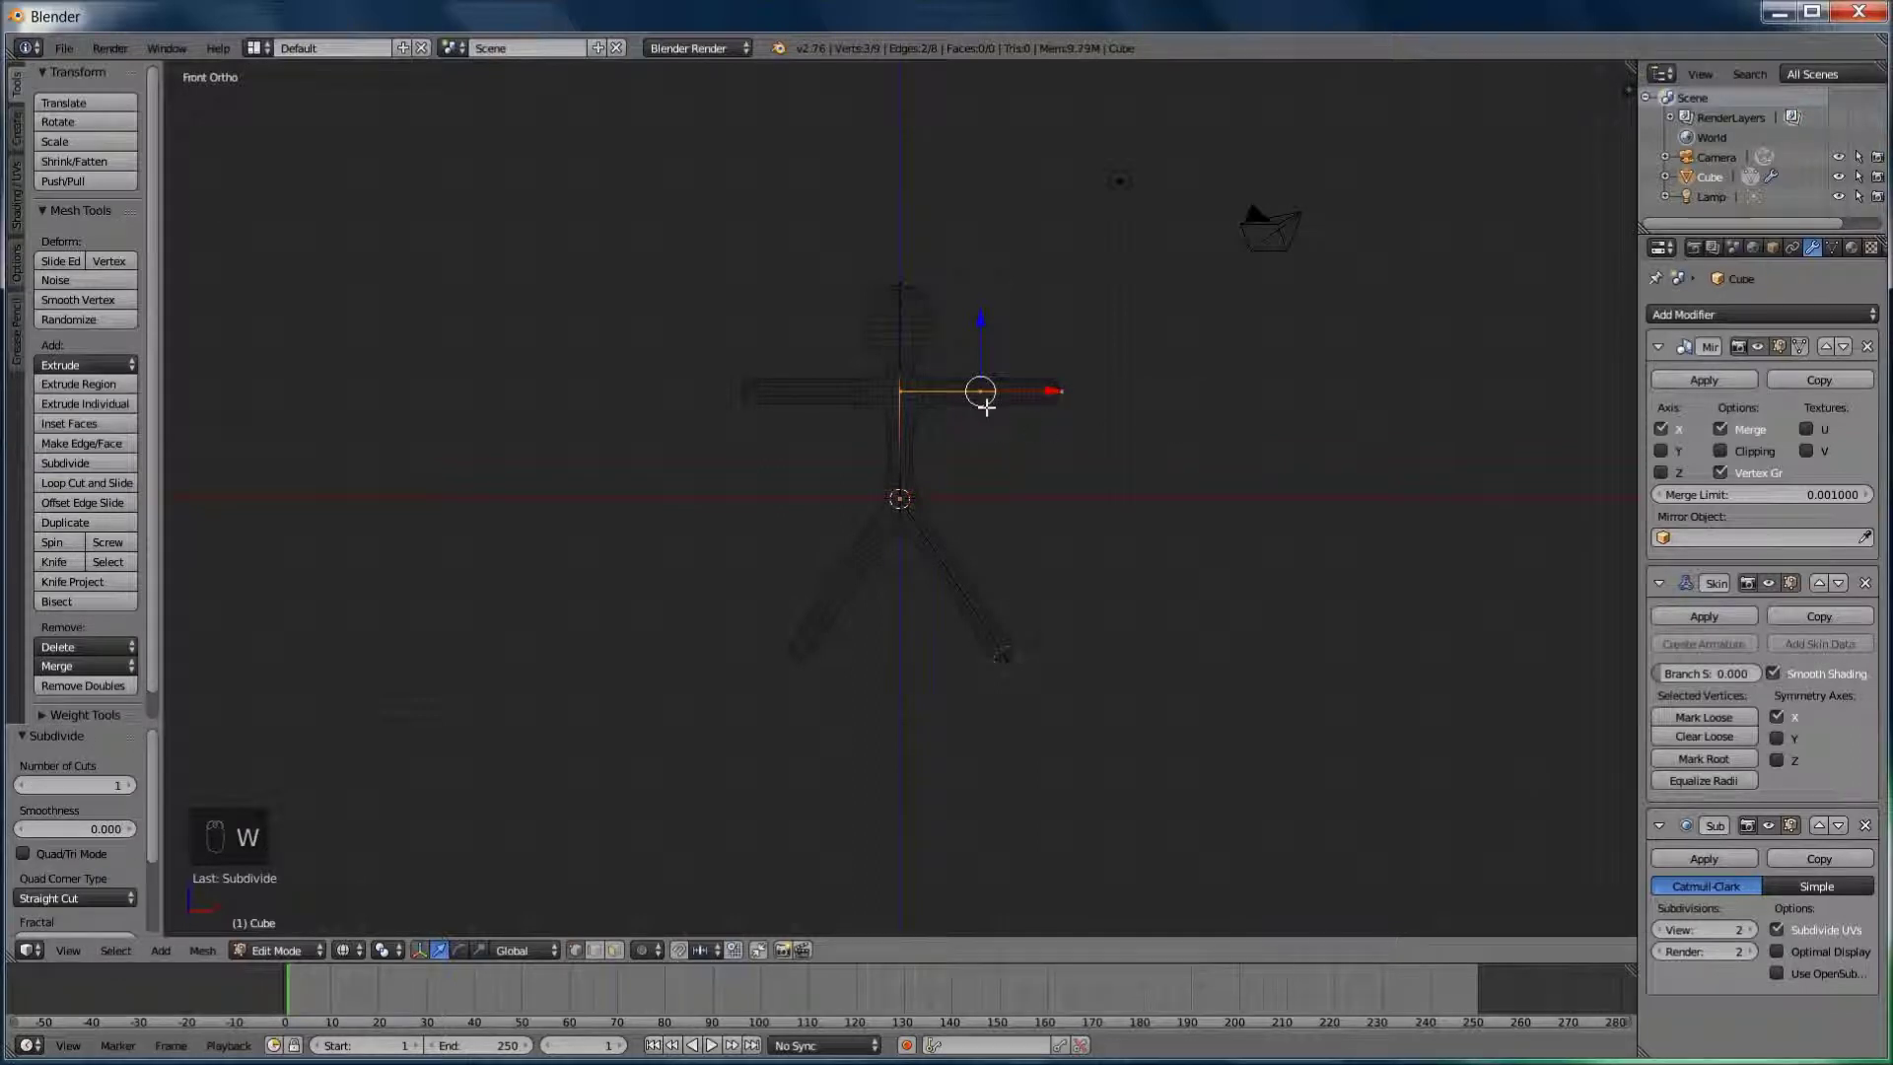
Slim the outer arm's skin to about 0.838 with Ctrl+A
{"action": "right_click", "coordinate": [1073, 403]}
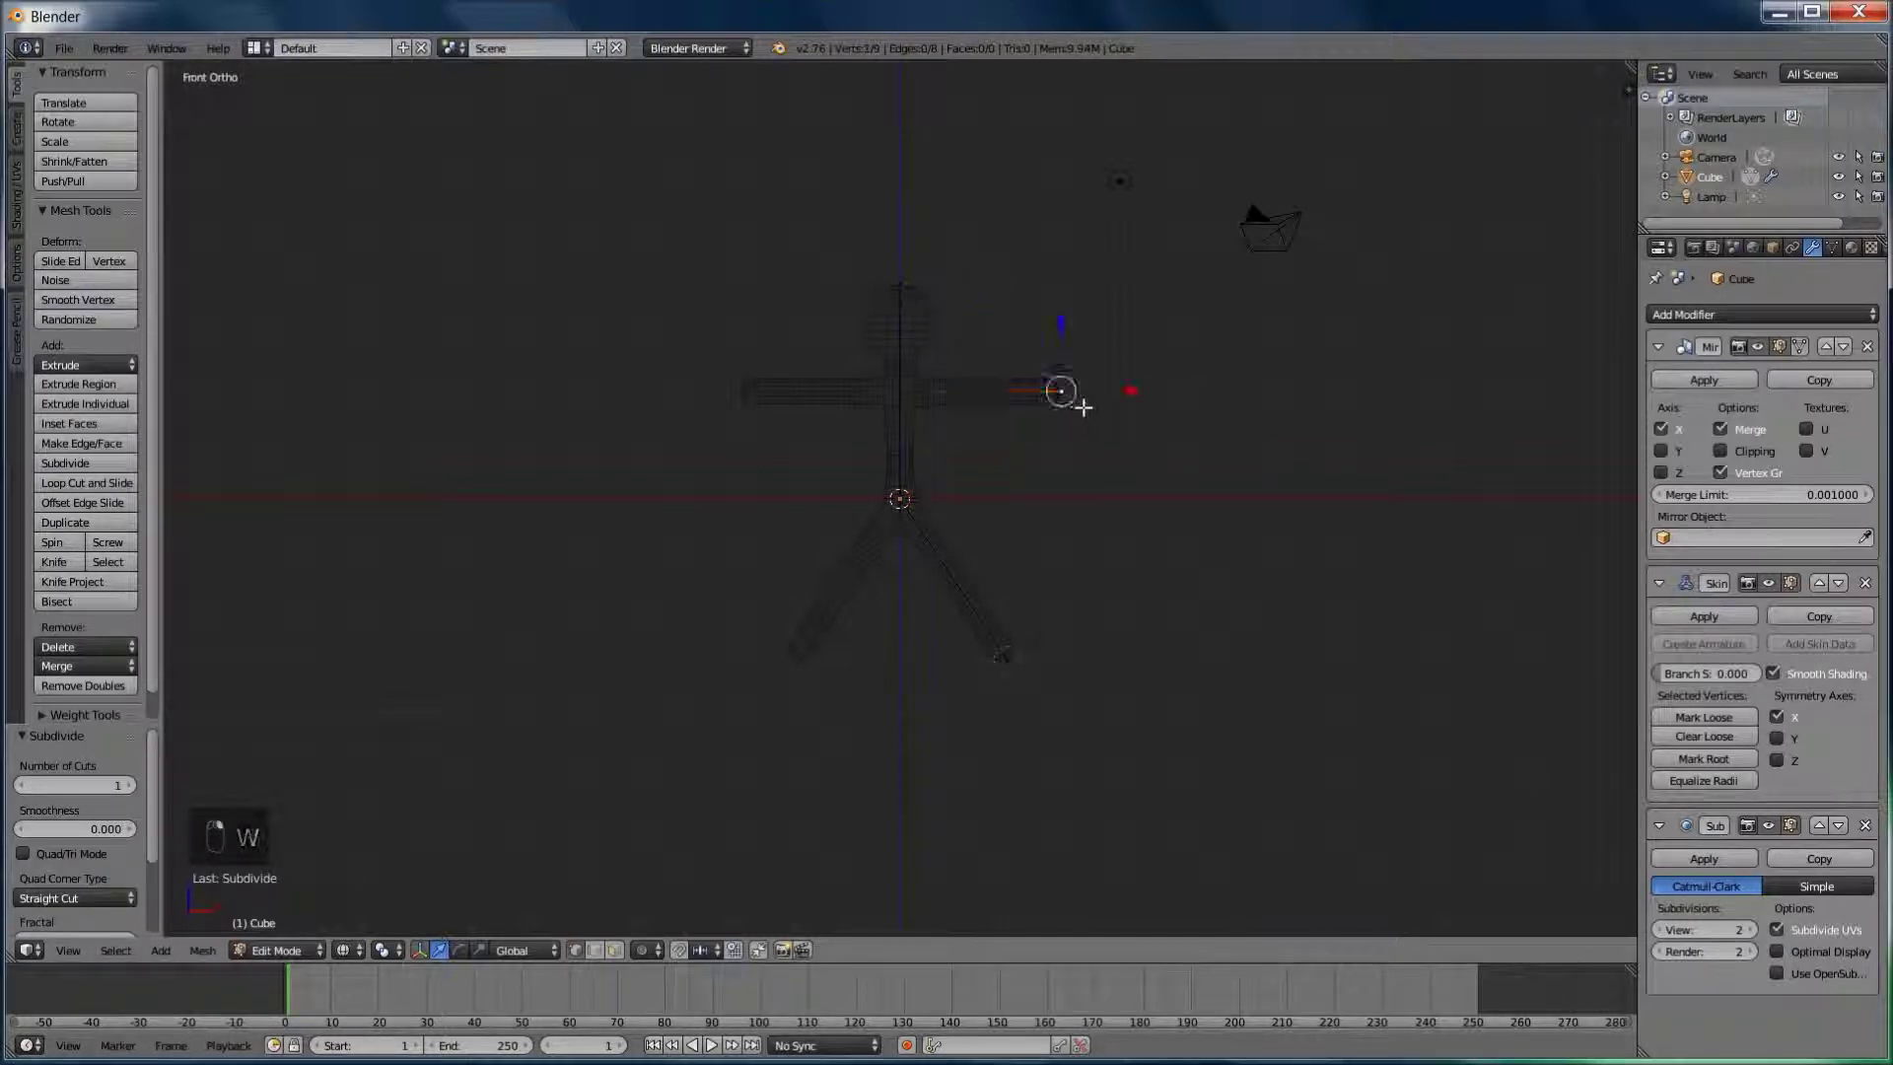
{"action": "right_click", "coordinate": [983, 392], "text": "shift"}
{"action": "key", "text": "ctrl+a"}
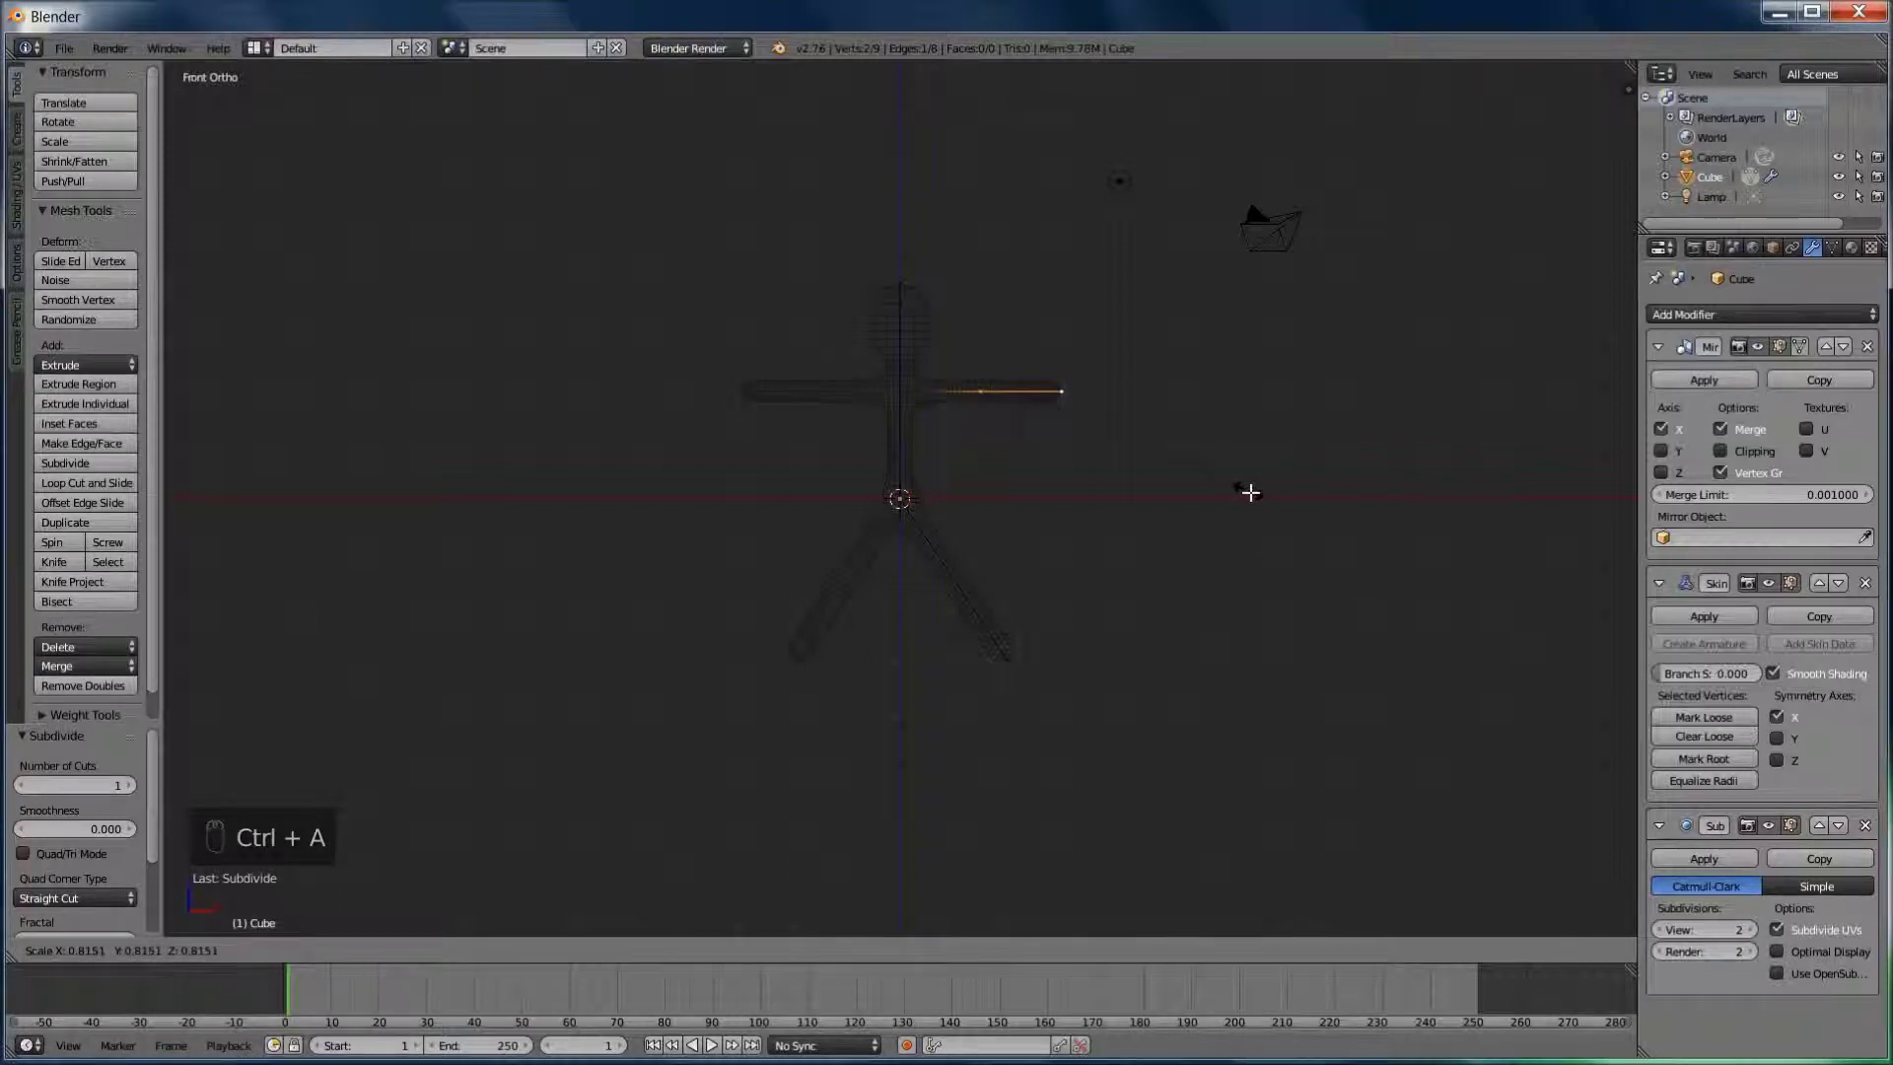
{"action": "left_click", "coordinate": [1256, 496]}
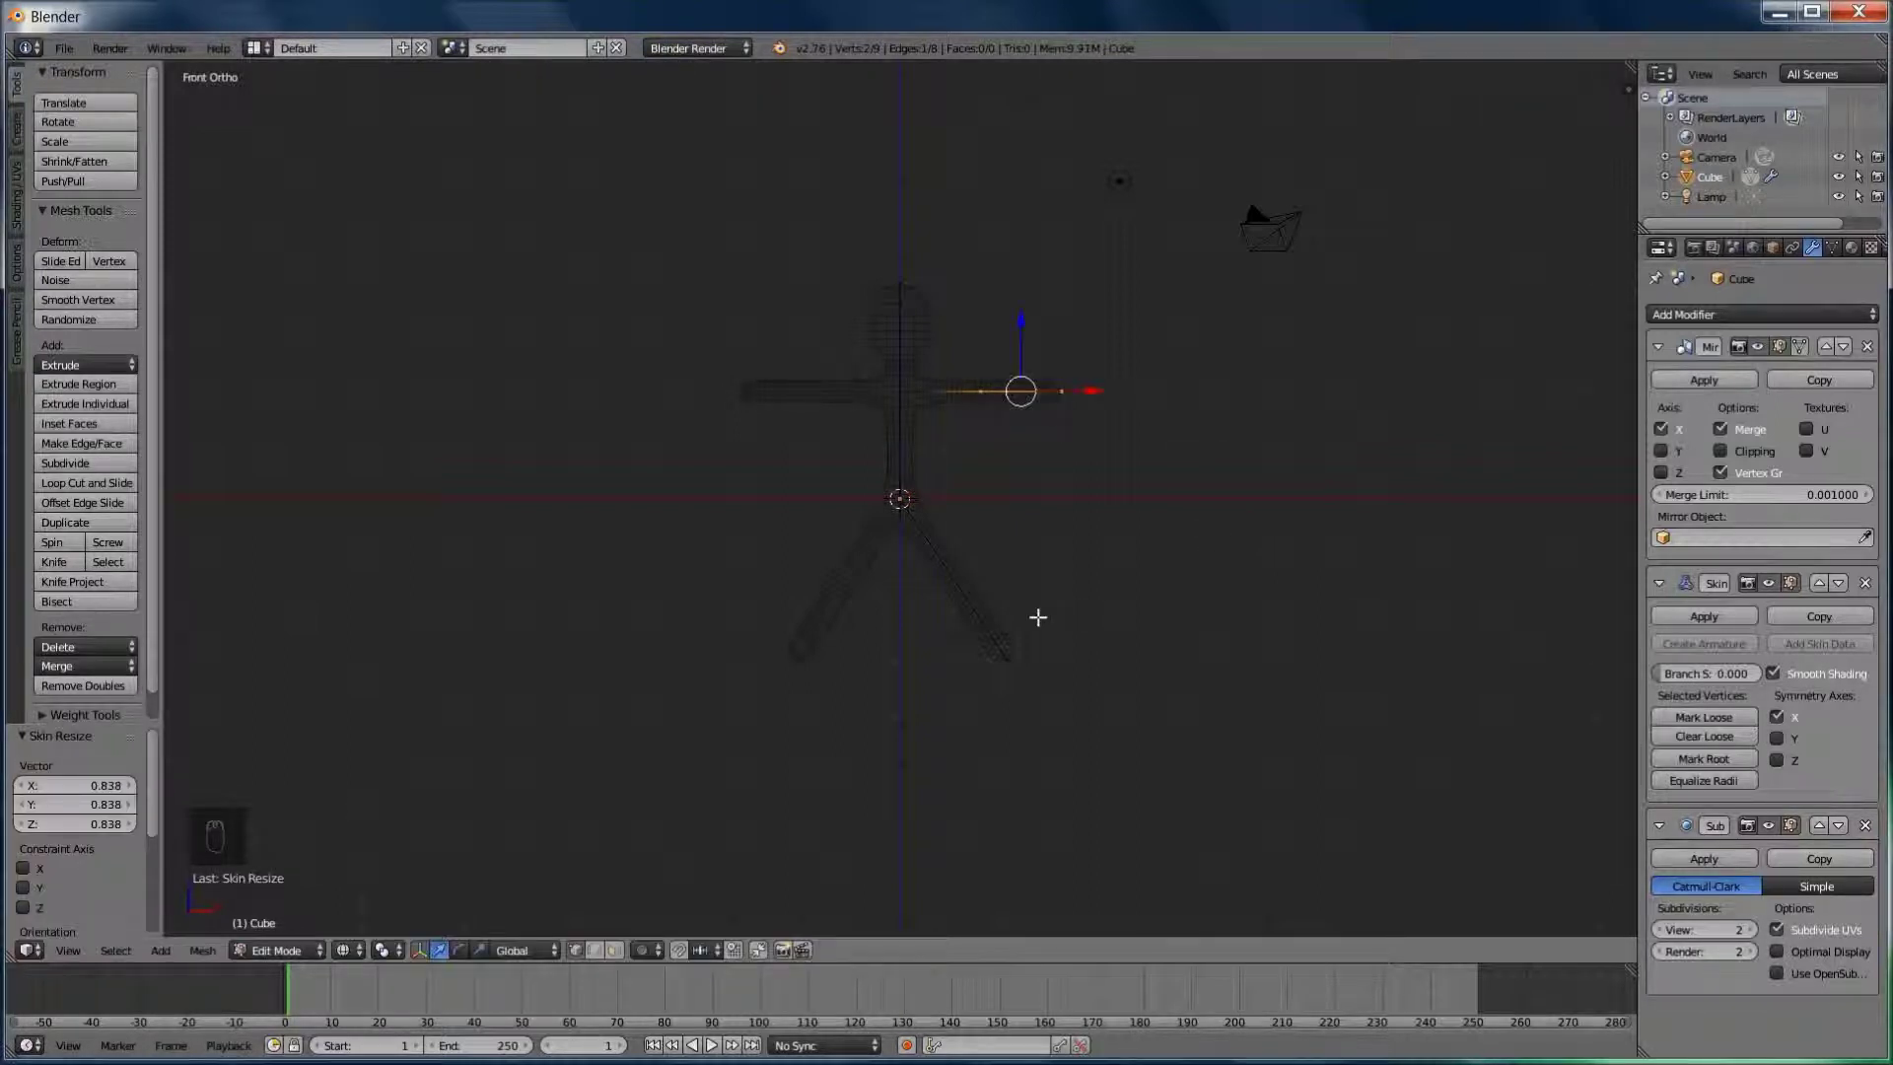
{"action": "right_click", "coordinate": [926, 518]}
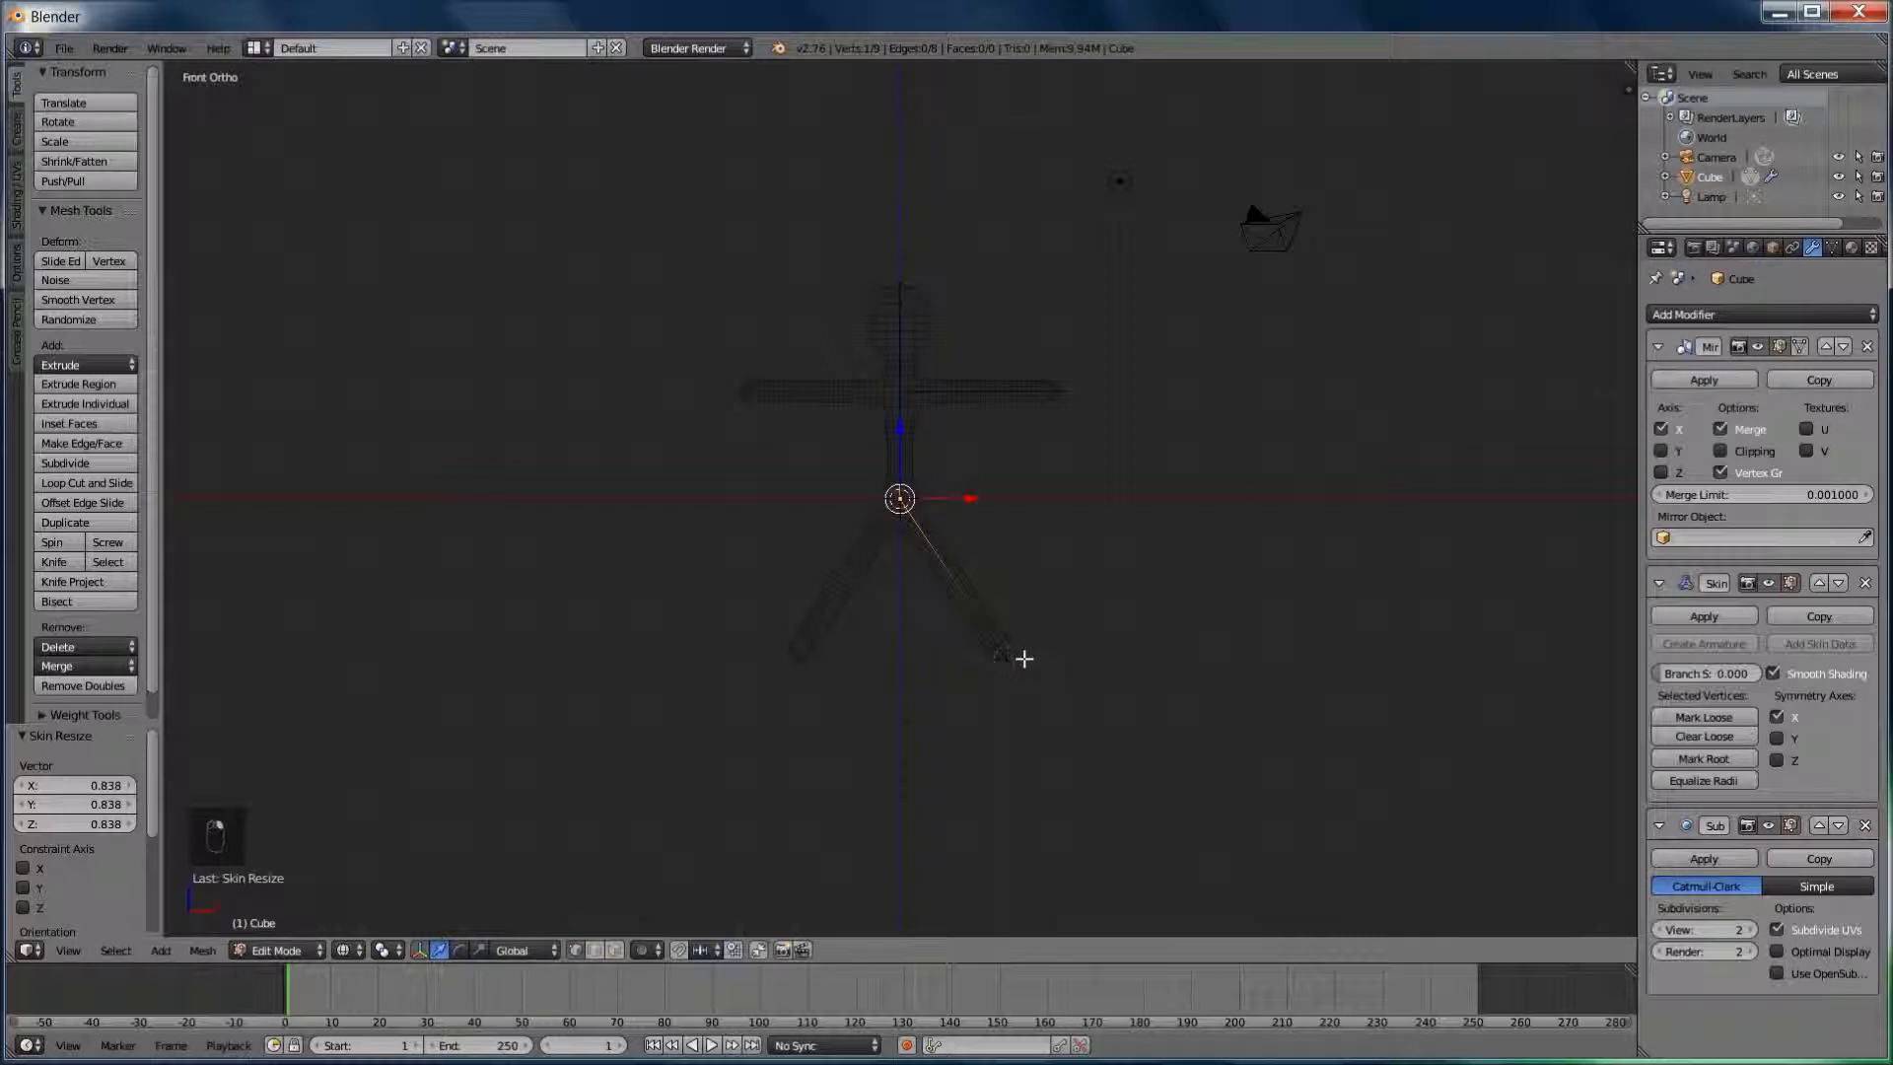
Subdivide the hip-to-foot leg edge to add a knee vertex
{"action": "right_click", "coordinate": [1016, 661], "text": "shift"}
{"action": "key", "text": "w"}
{"action": "left_click", "coordinate": [954, 580]}
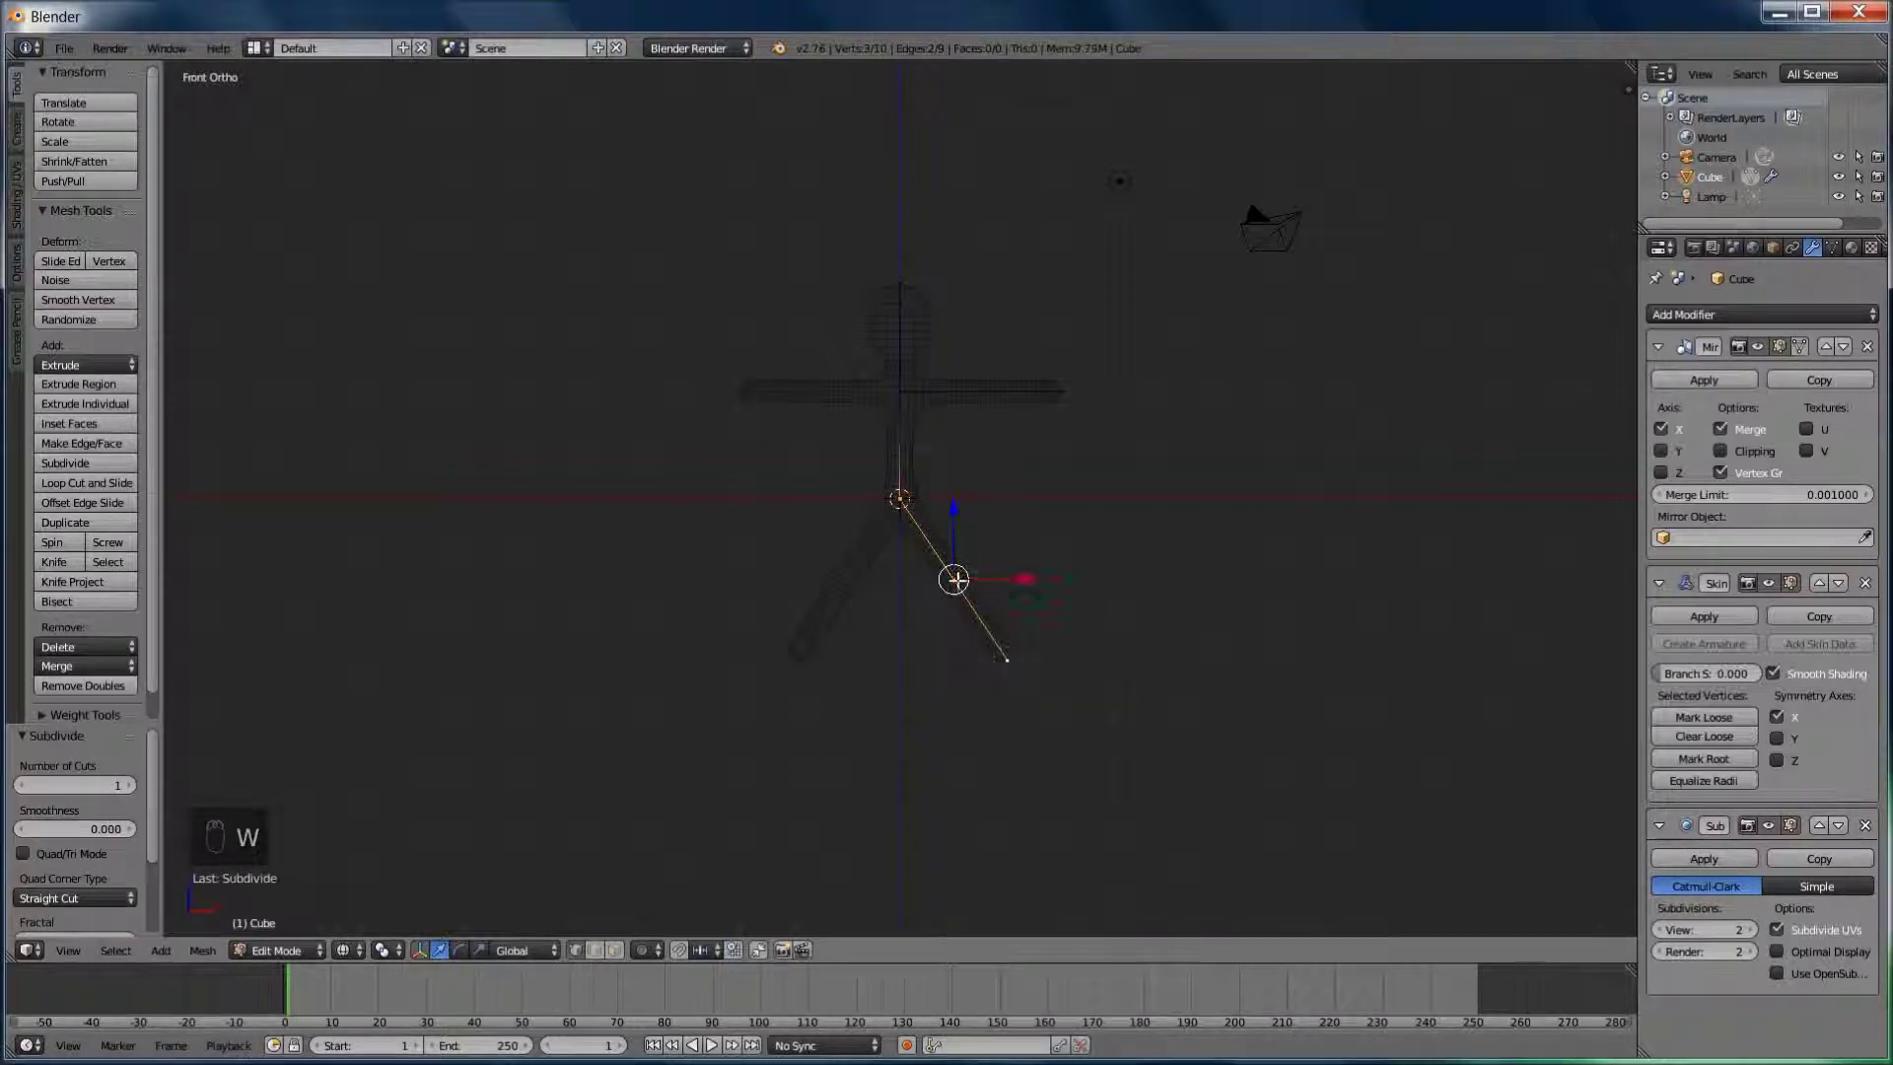
Thicken the knee and foot skin to about 1.132
{"action": "right_click", "coordinate": [954, 581]}
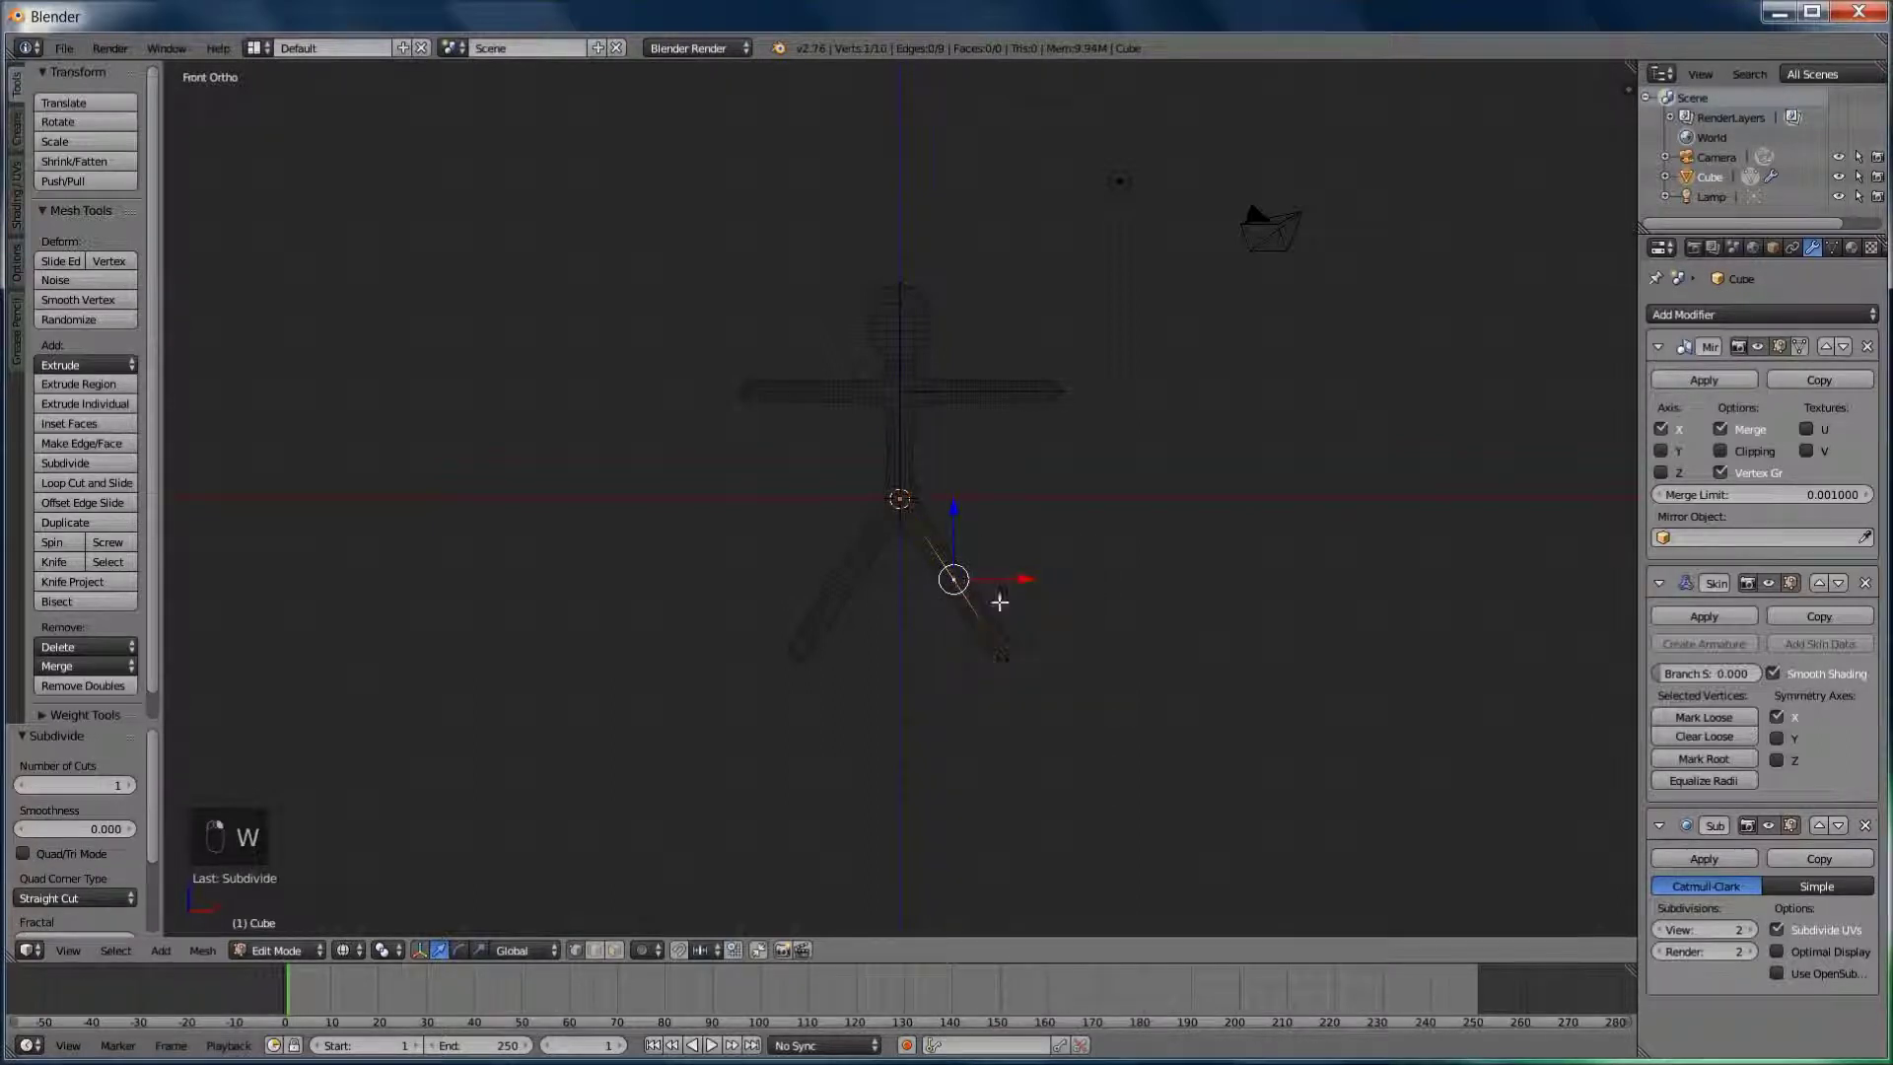
{"action": "right_click", "coordinate": [1030, 655], "text": "ctrl"}
{"action": "key", "text": "ctrl+a"}
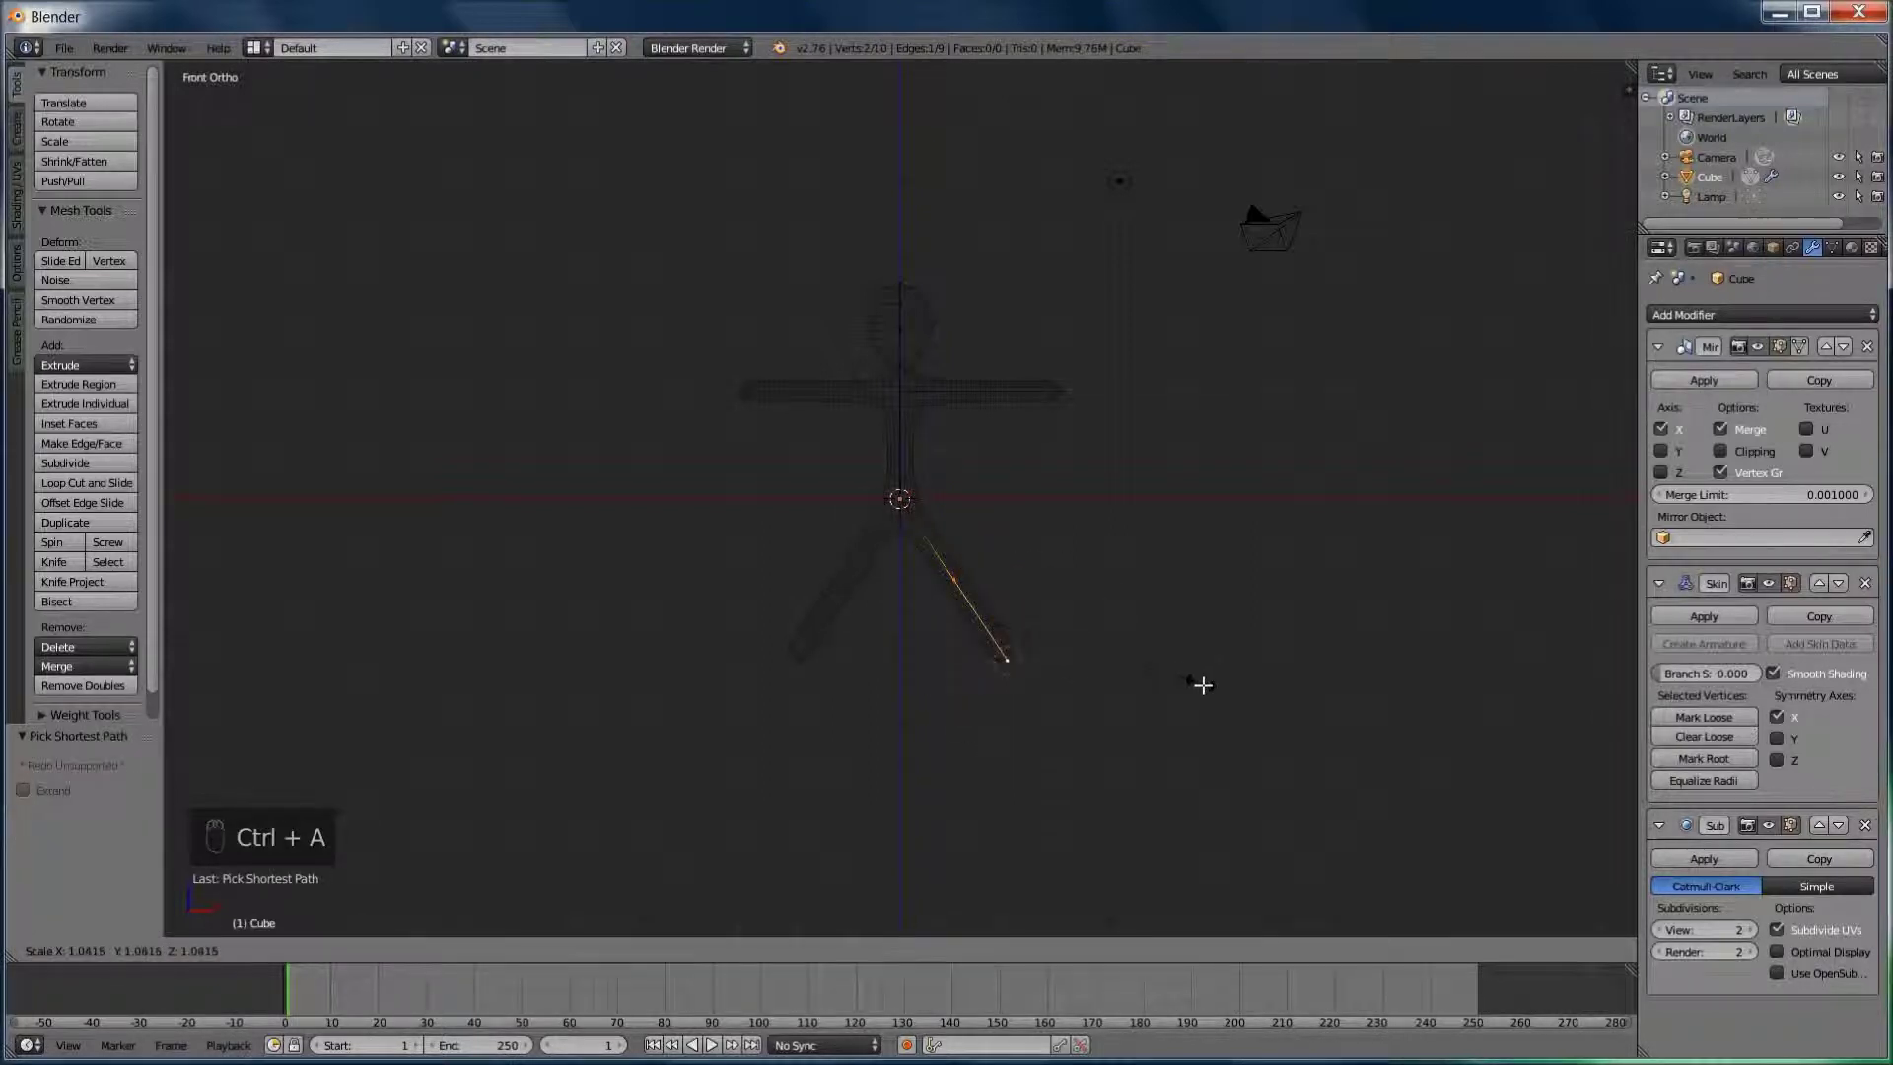
{"action": "left_click", "coordinate": [1216, 690]}
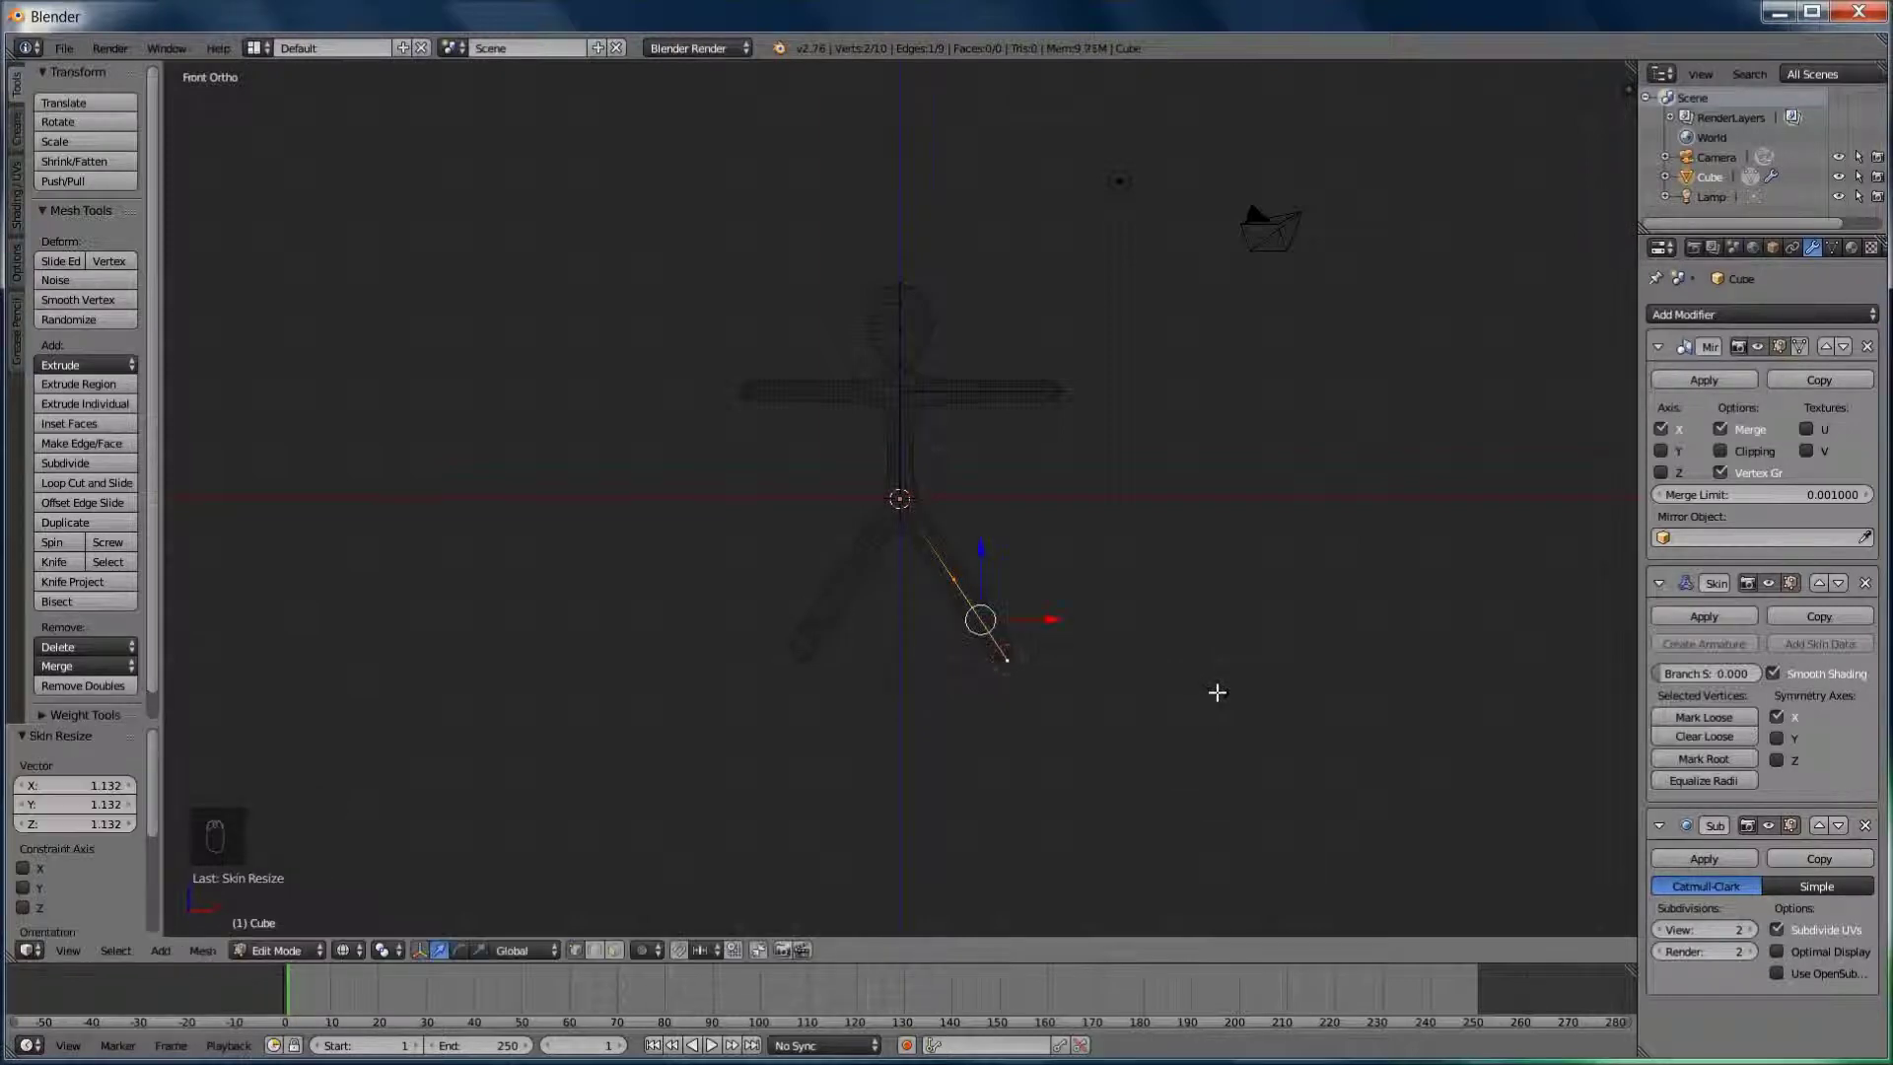
{"action": "right_click", "coordinate": [900, 394]}
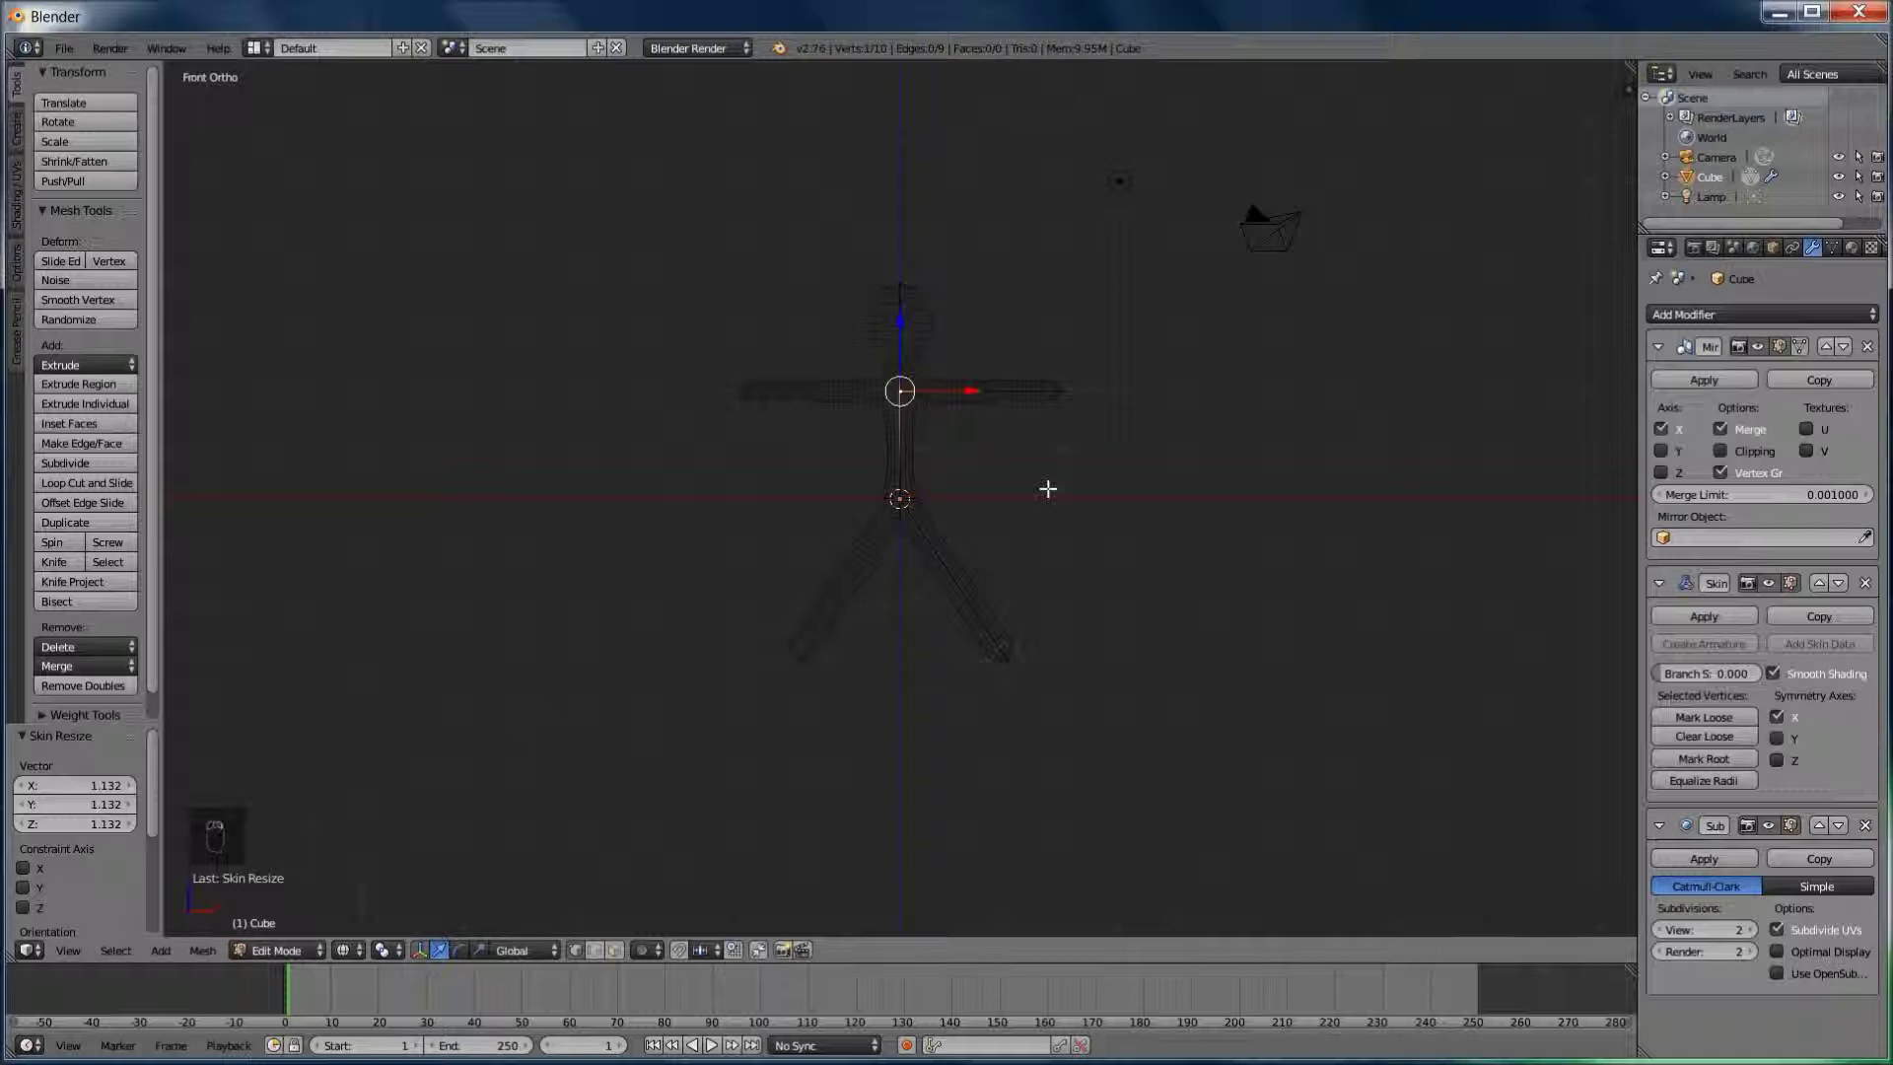
Enlarge the skin radius at the chest and pelvis vertices for a fuller torso
{"action": "key", "text": "ctrl+a"}
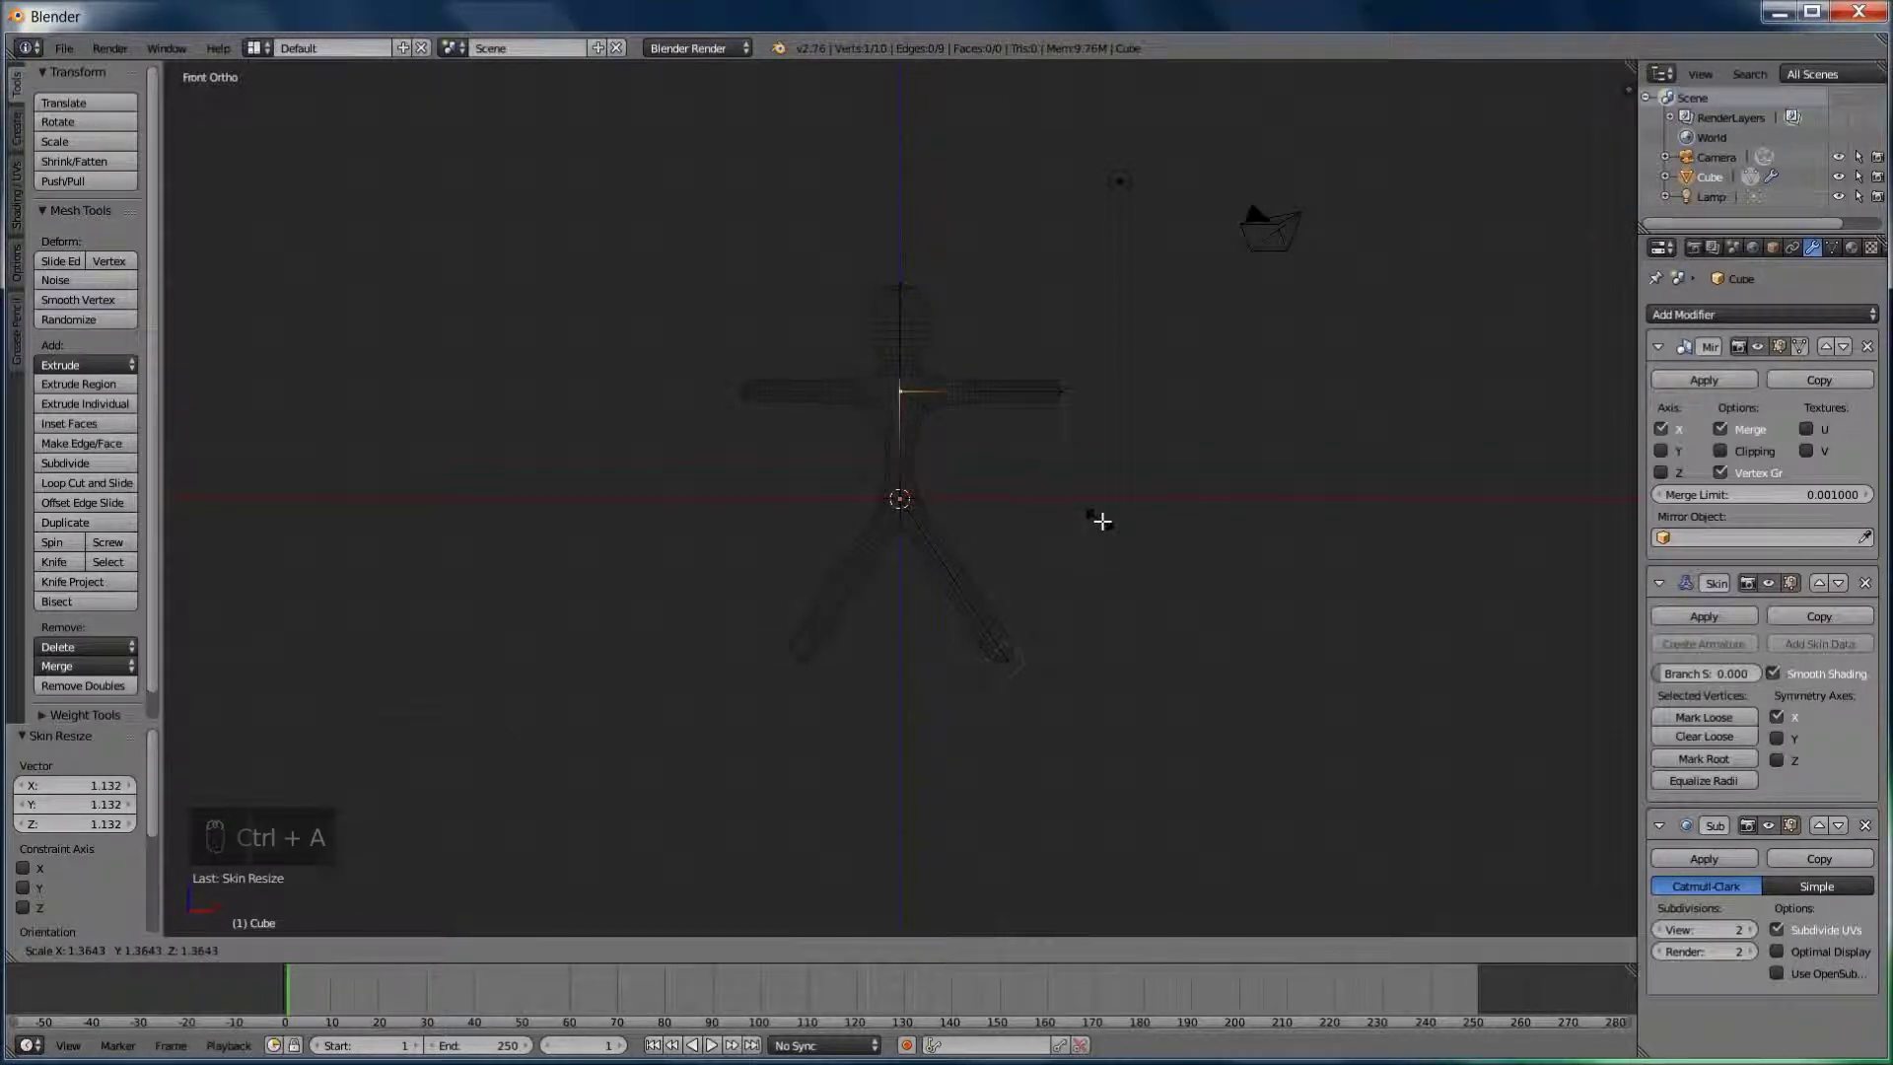
{"action": "left_click", "coordinate": [1098, 519]}
{"action": "right_click", "coordinate": [944, 512]}
{"action": "key", "text": "ctrl+a"}
{"action": "left_click", "coordinate": [1038, 518]}
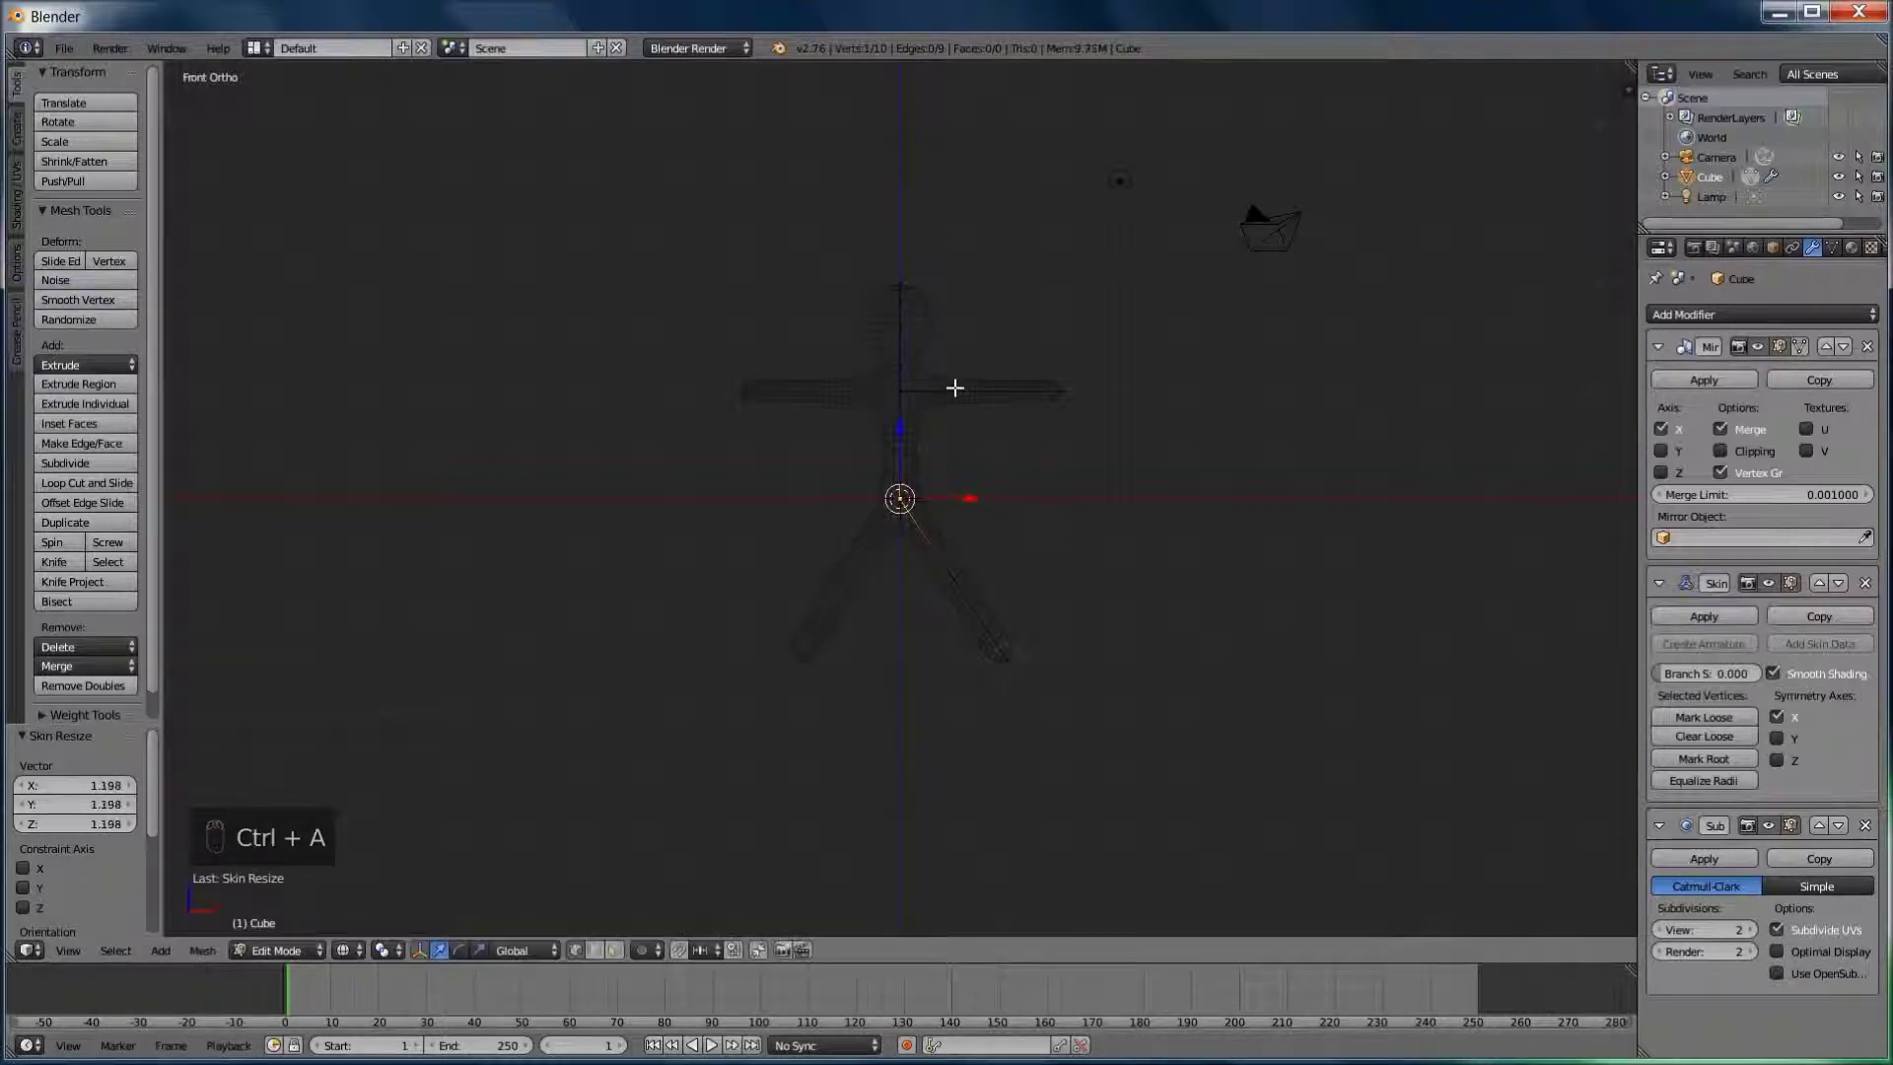
Slim the upper torso vertex's skin, raise it as the neck joint, then resize it again
{"action": "right_click", "coordinate": [913, 367]}
{"action": "key", "text": "ctrl+a"}
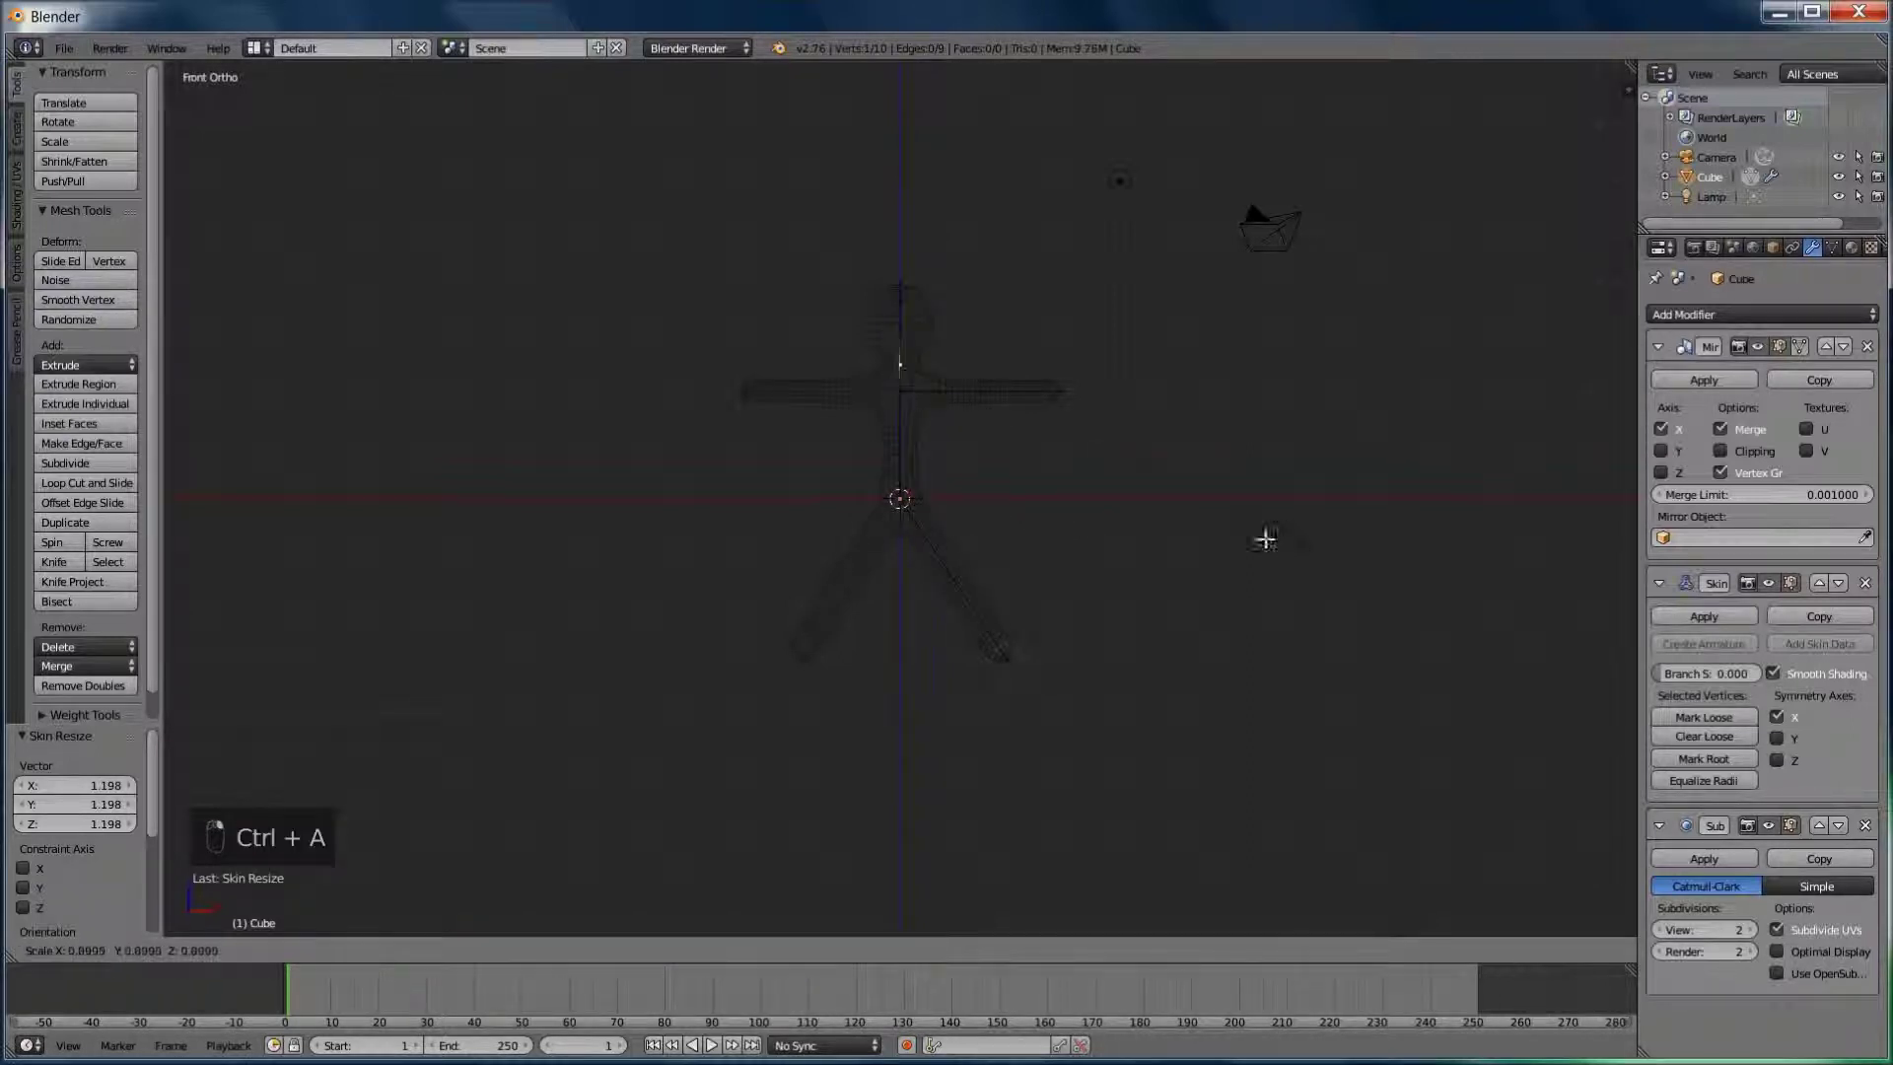
{"action": "left_click", "coordinate": [1218, 520]}
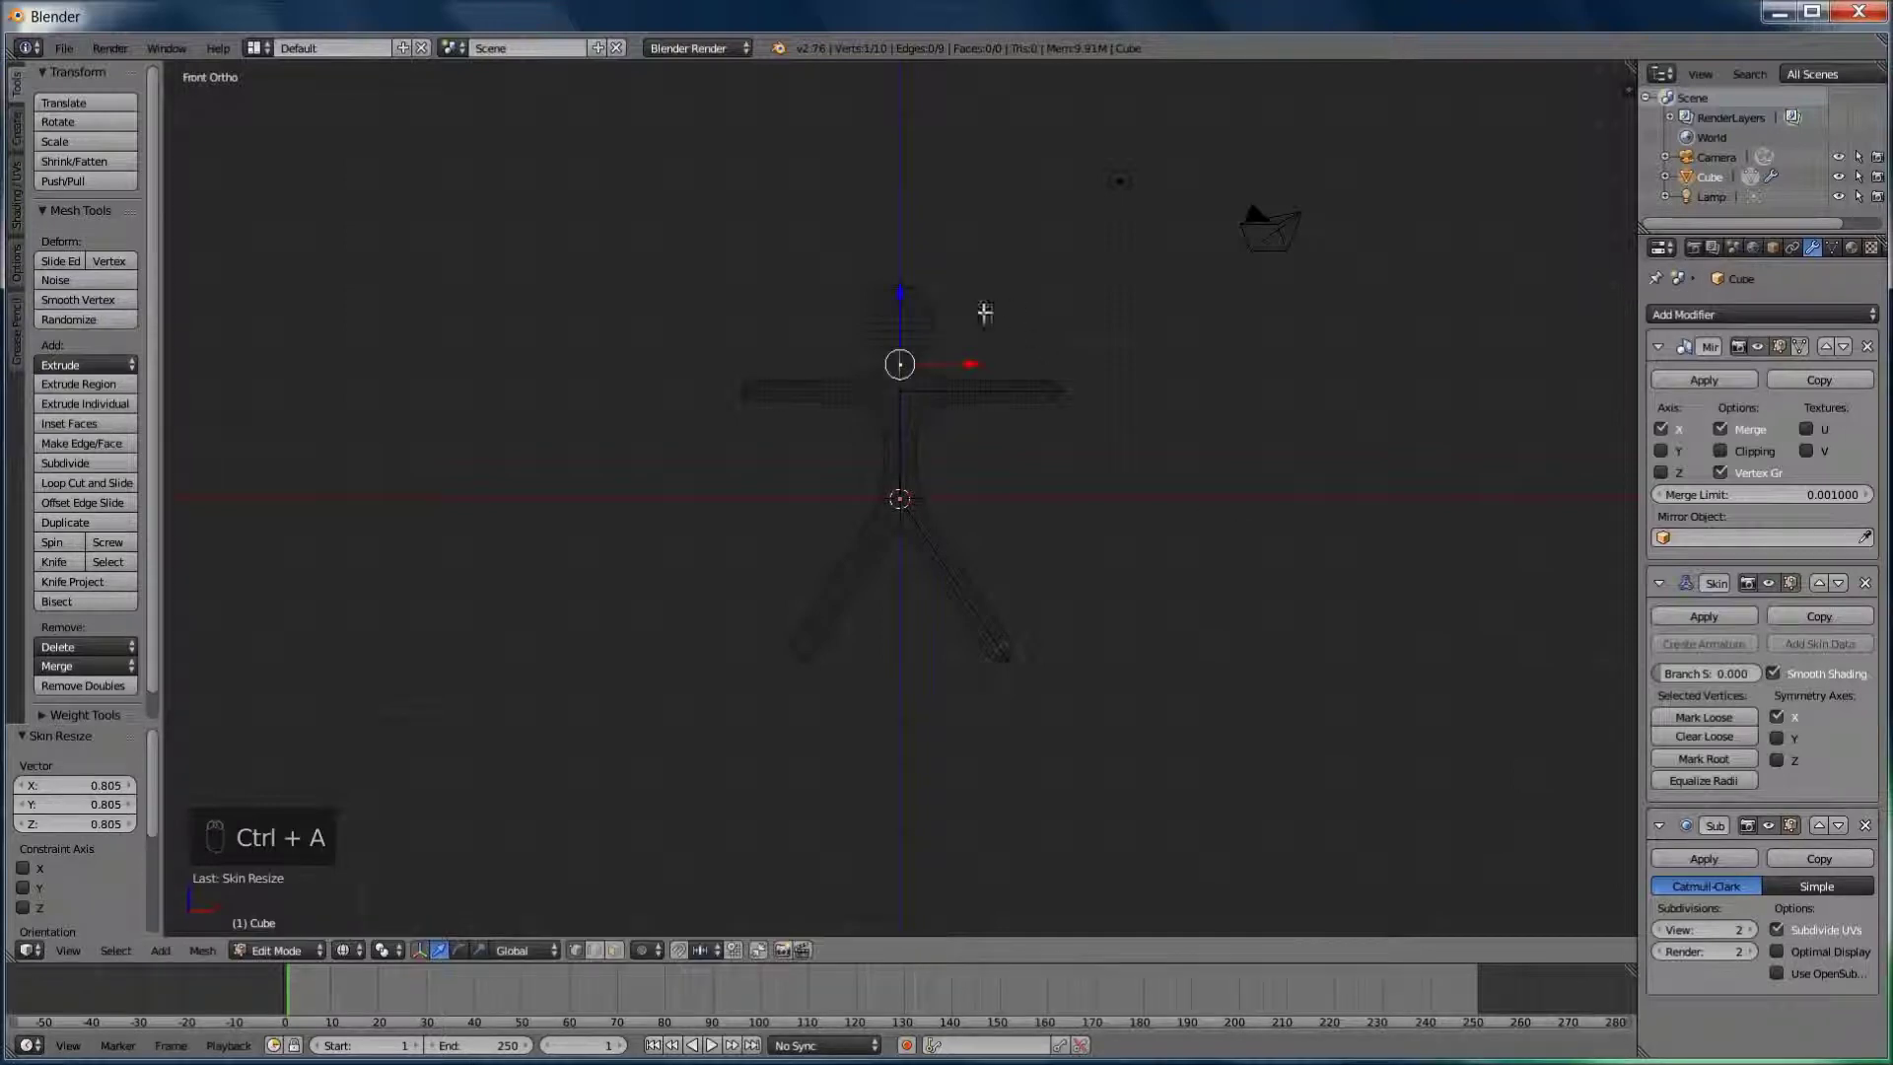
{"action": "left_click_drag", "start_coordinate": [900, 297], "coordinate": [902, 286]}
{"action": "left_click", "coordinate": [903, 286]}
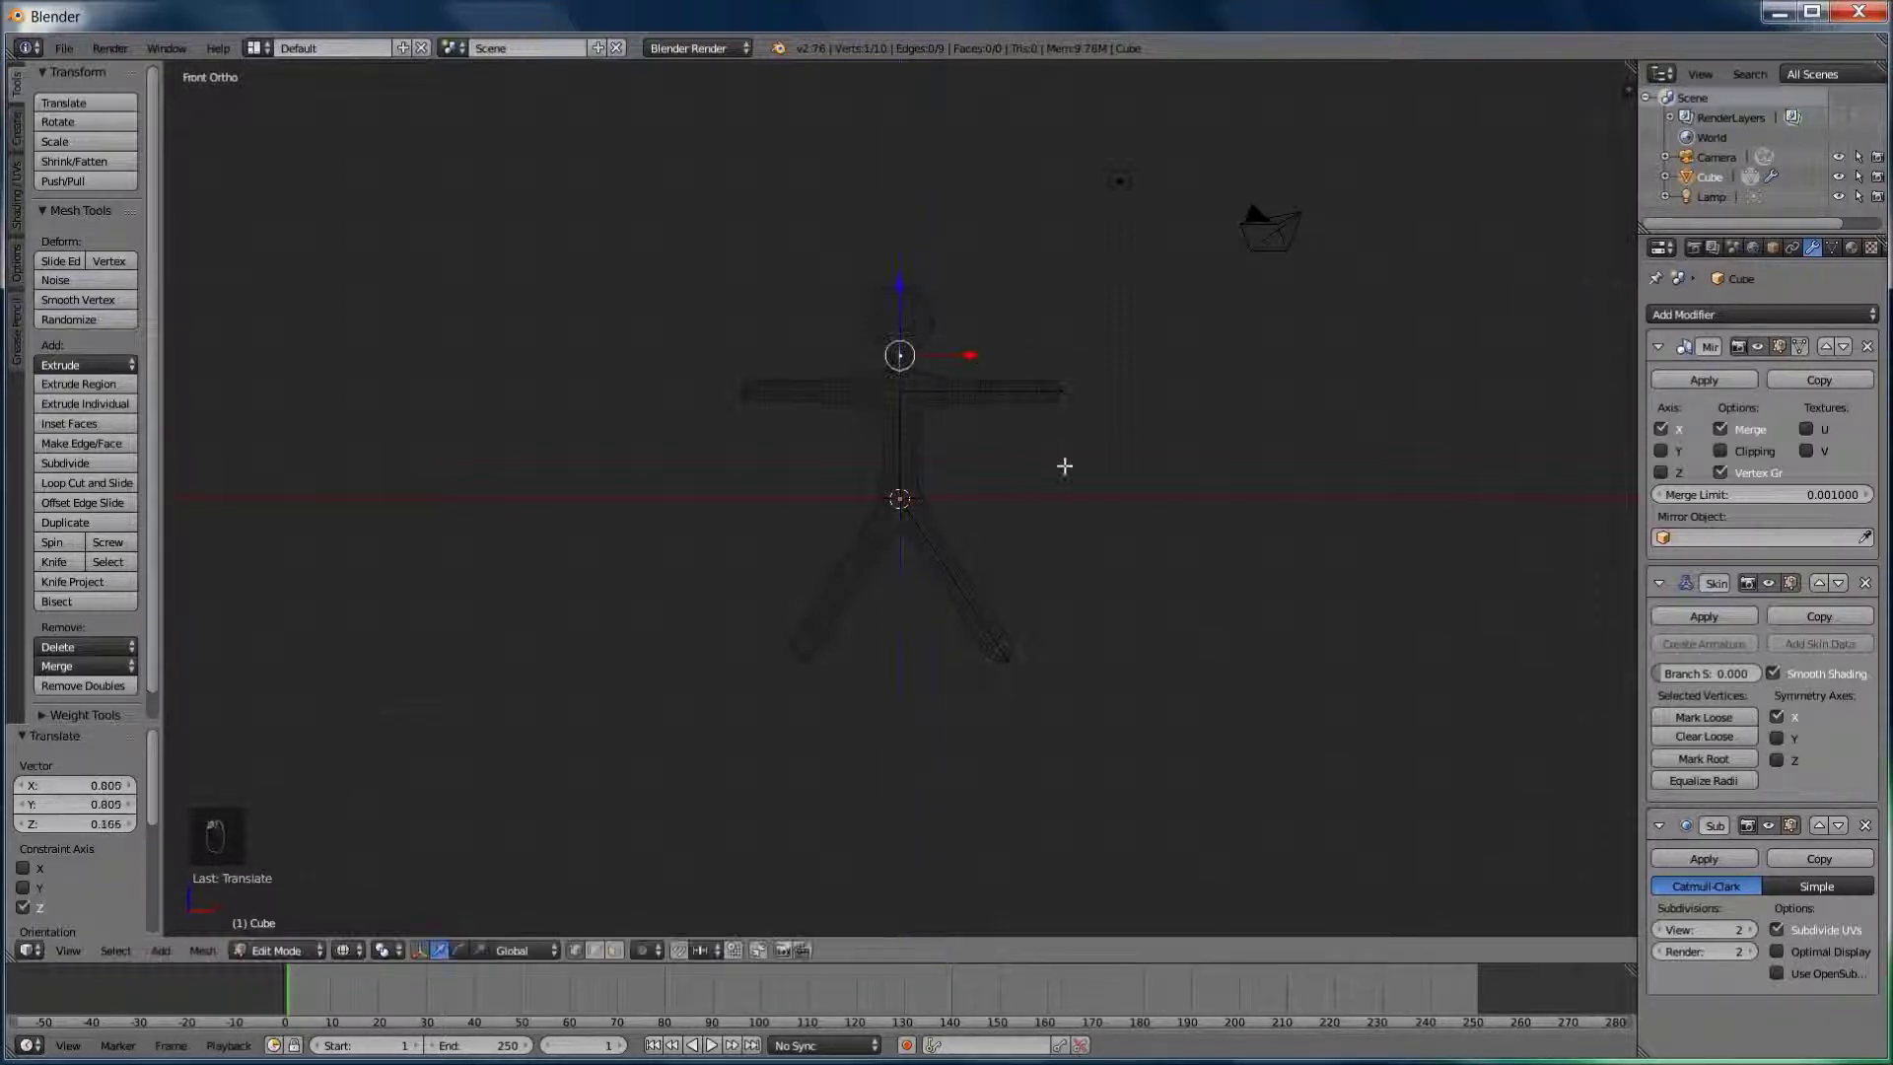
{"action": "key", "text": "ctrl+a"}
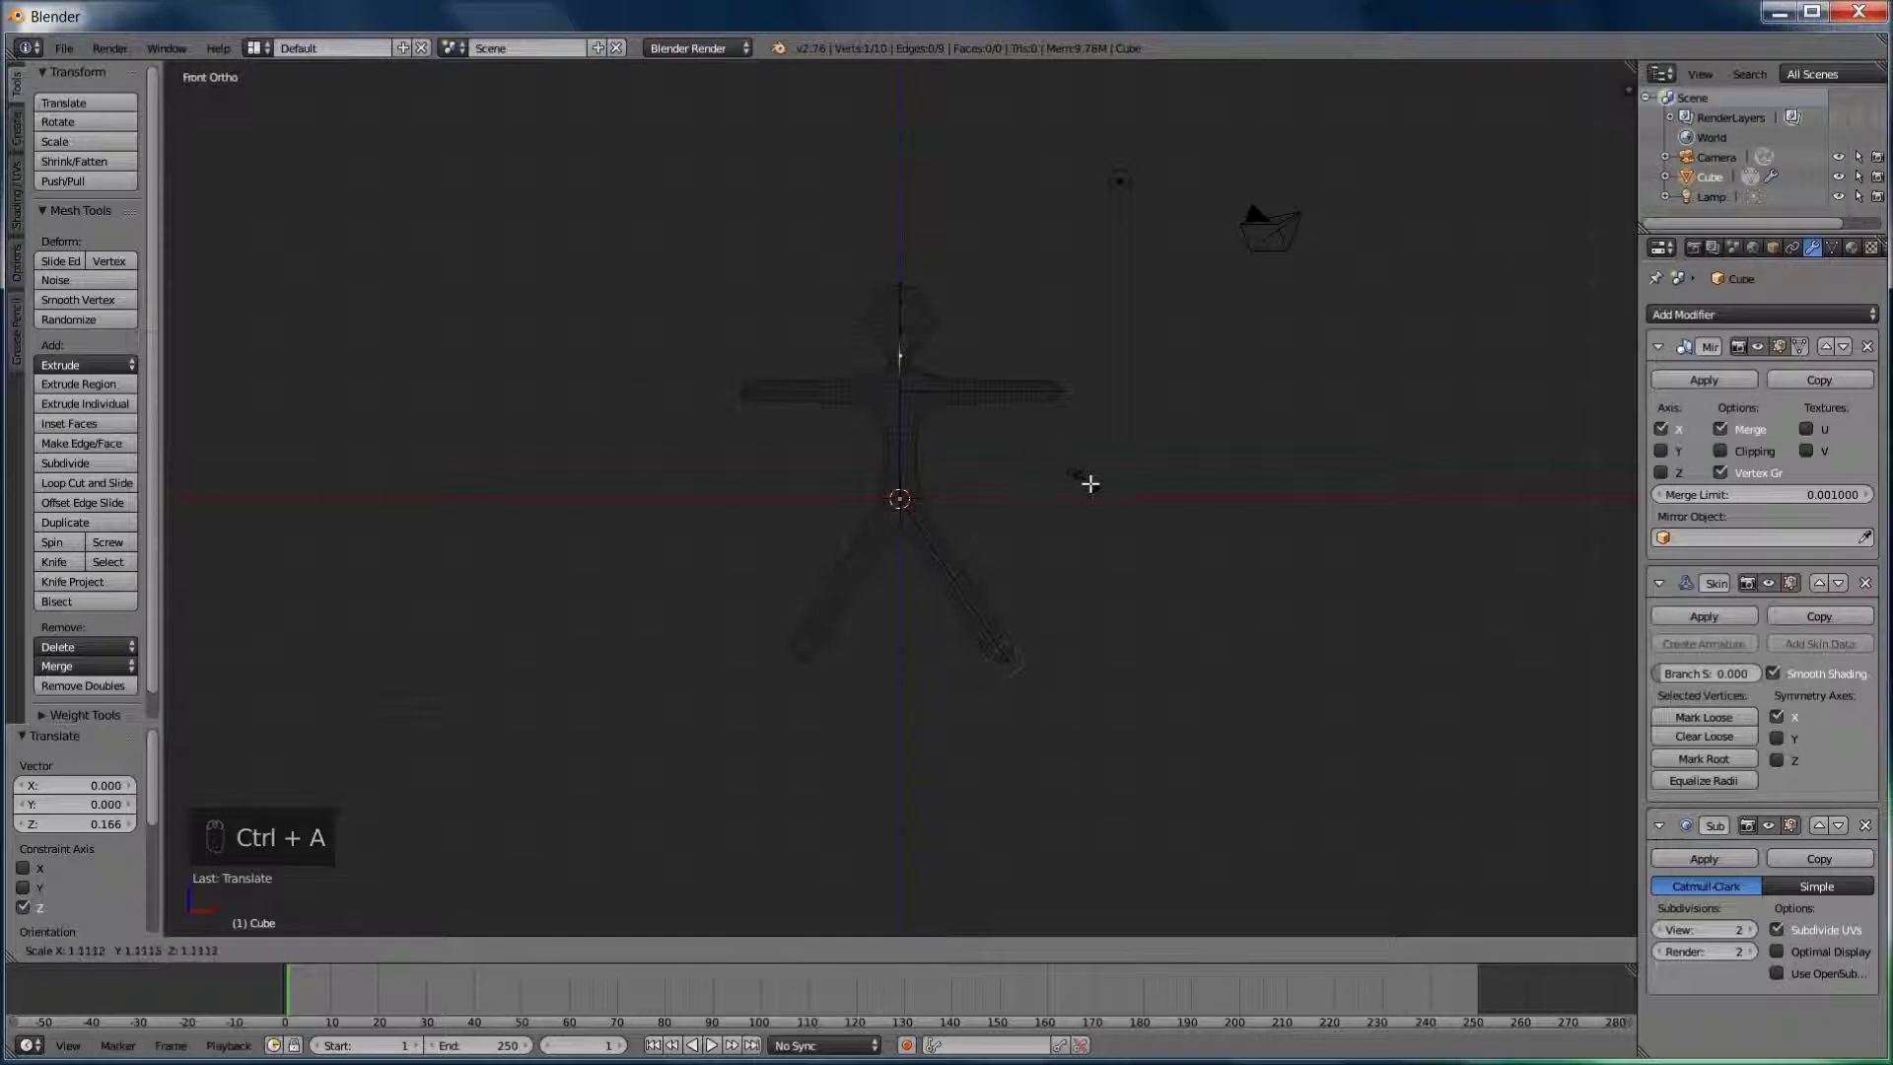
{"action": "left_click", "coordinate": [1090, 484]}
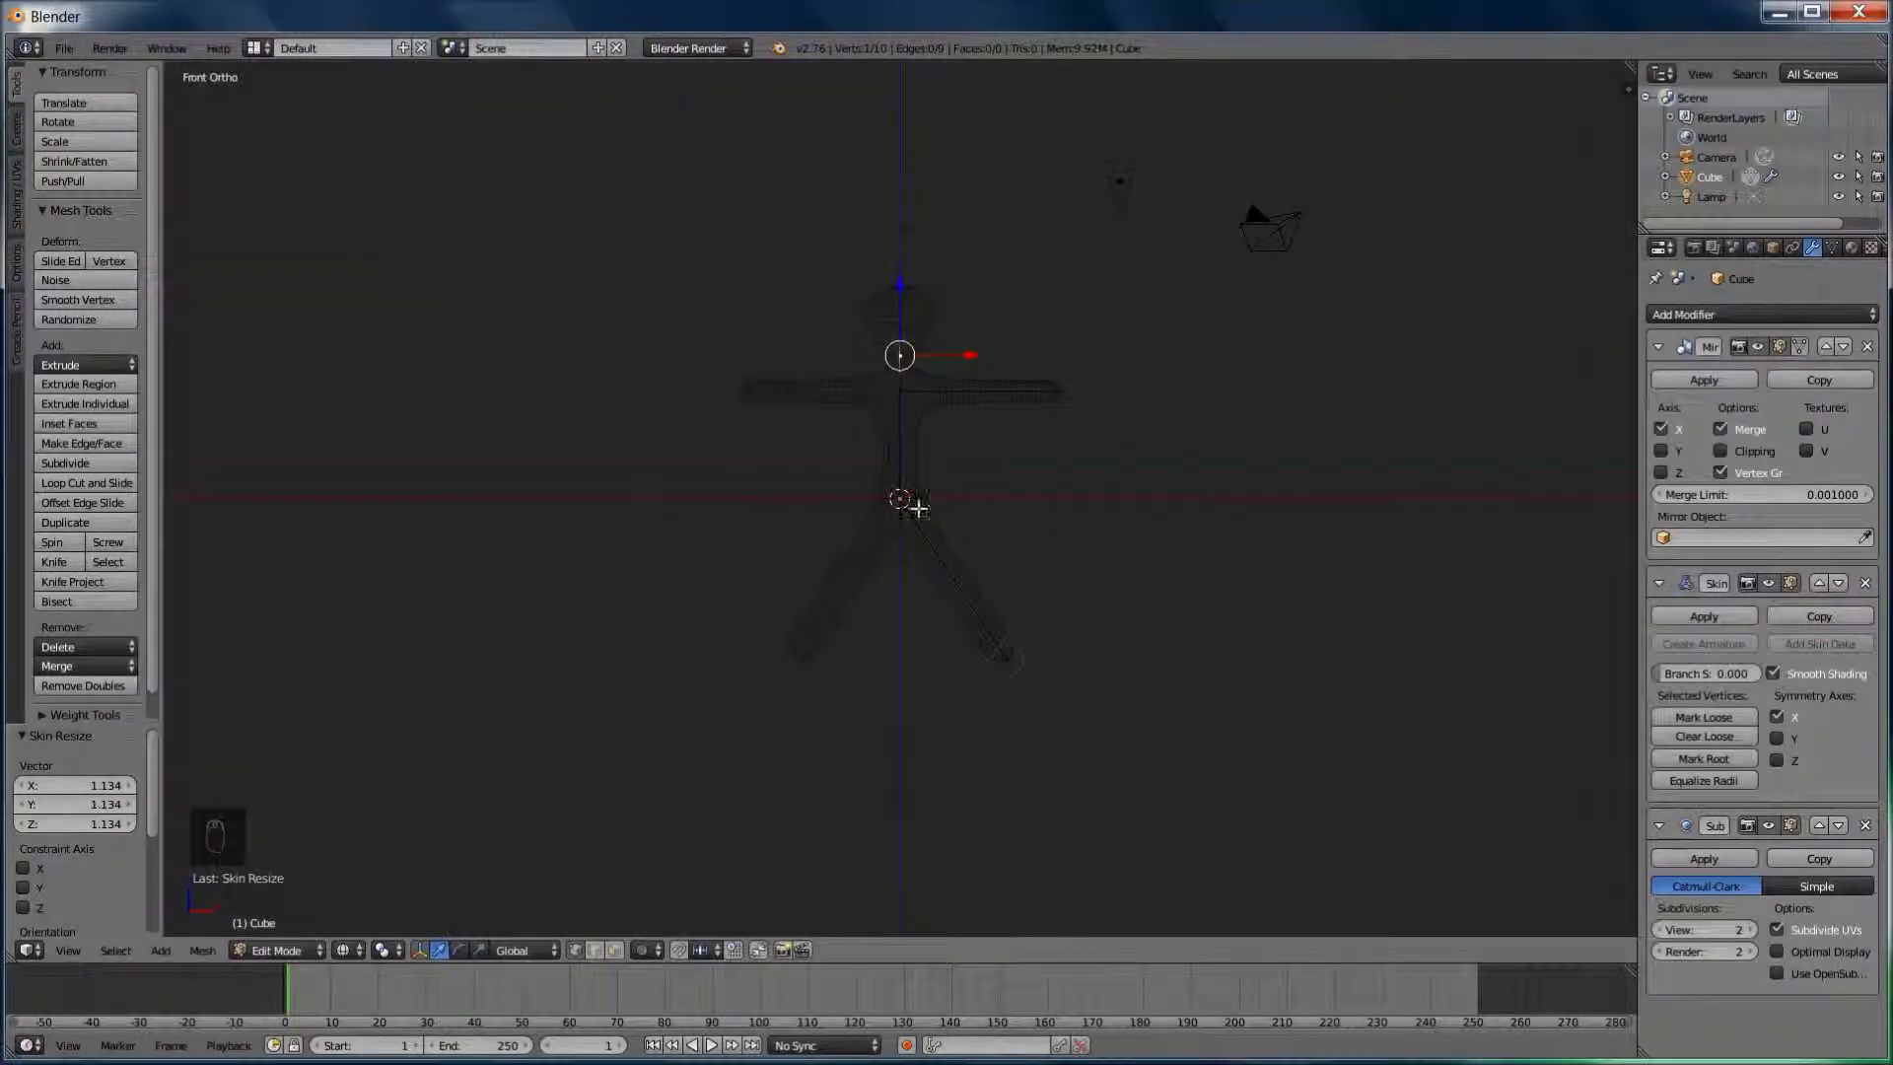
Select the hip vertex and mark it as the skin root
{"action": "right_click", "coordinate": [902, 499]}
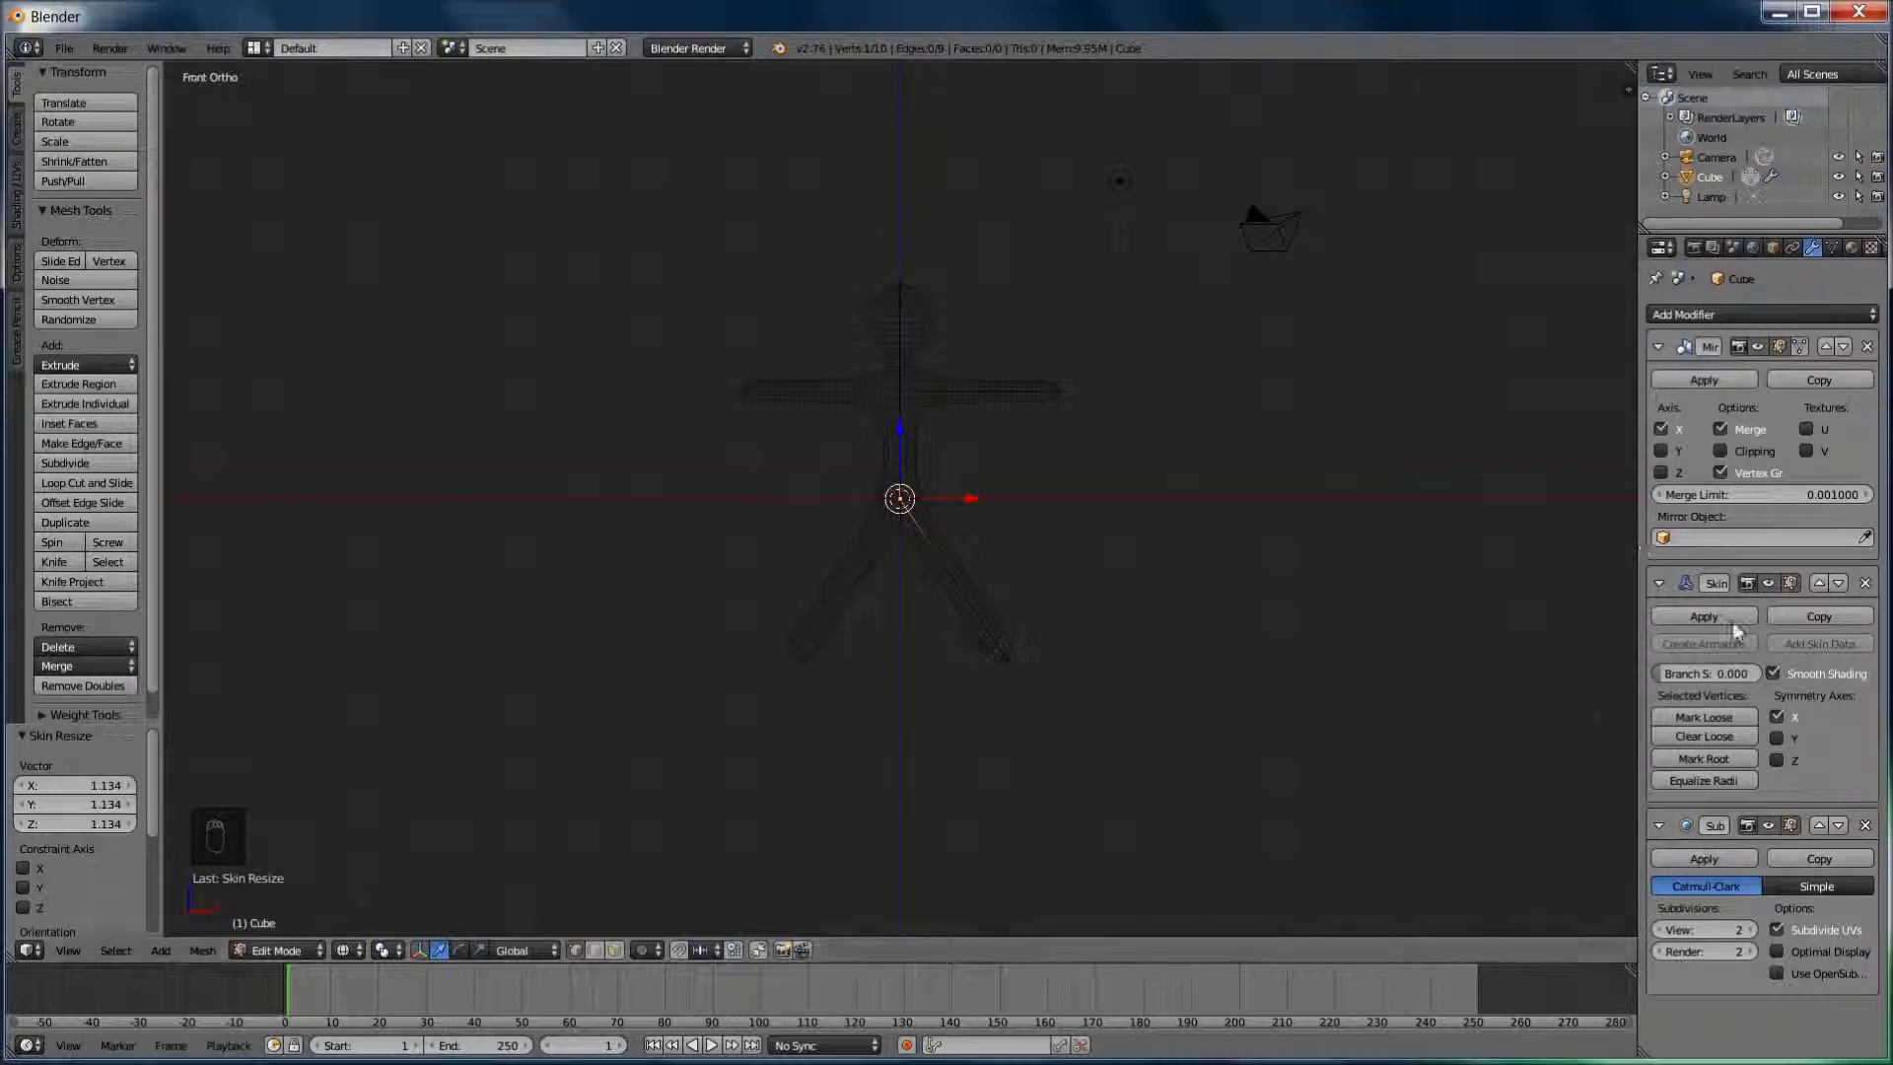
{"action": "left_click", "coordinate": [1690, 759]}
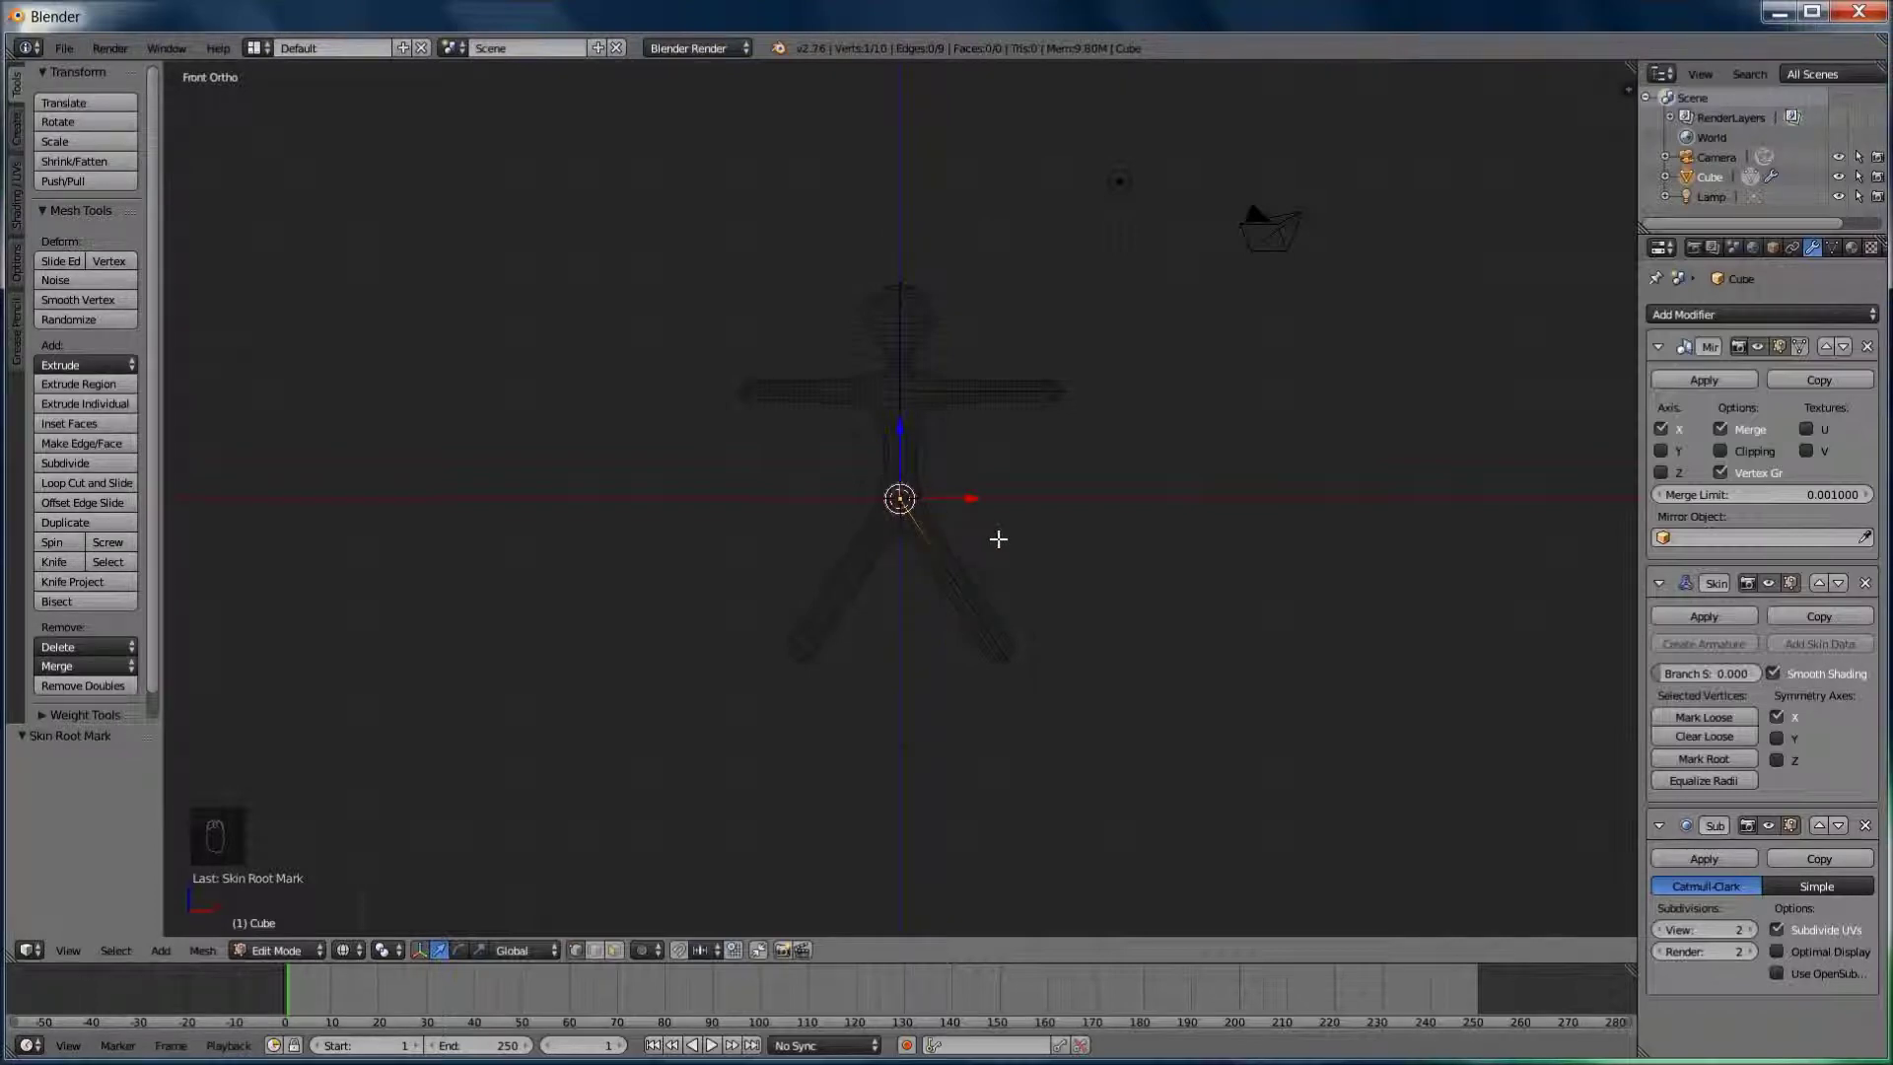
Return to Object Mode, switch to solid shading, and orbit to view the stickman from several sides
{"action": "key", "text": "Tab"}
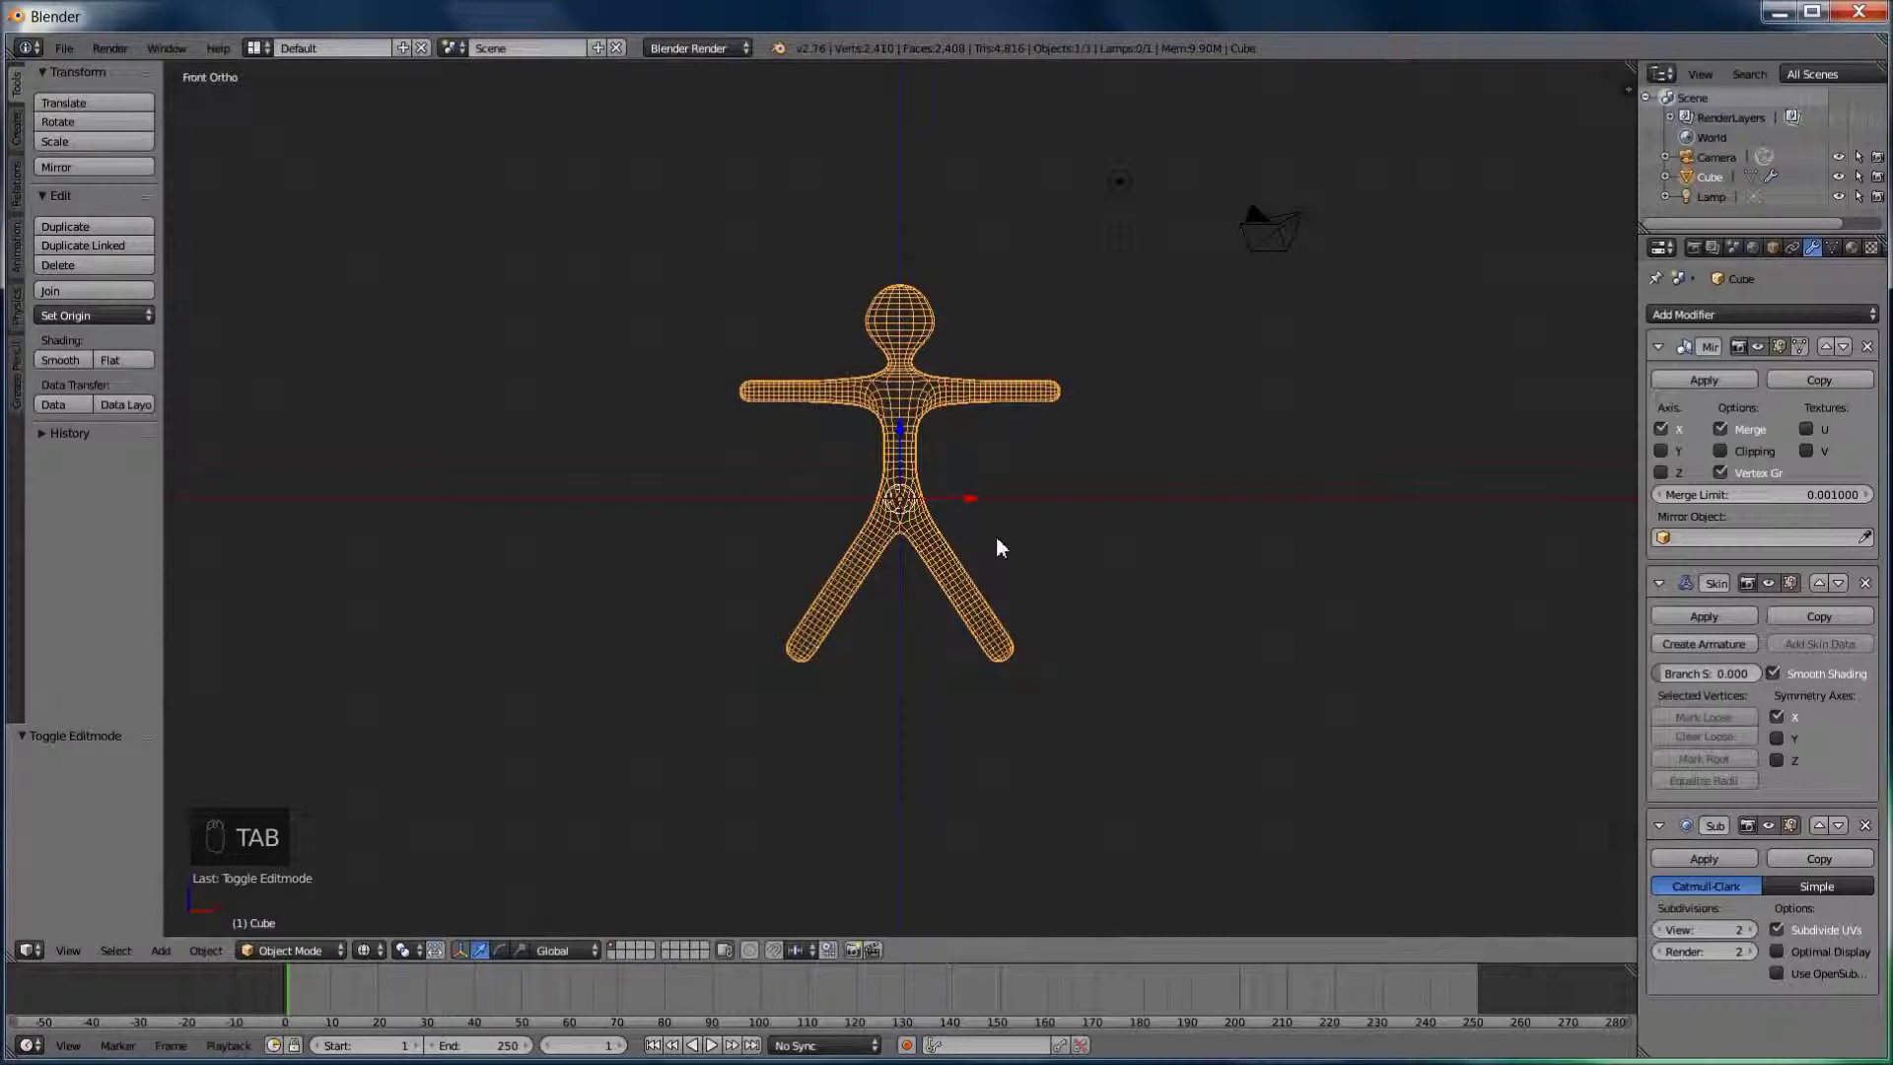
{"action": "key", "text": "z"}
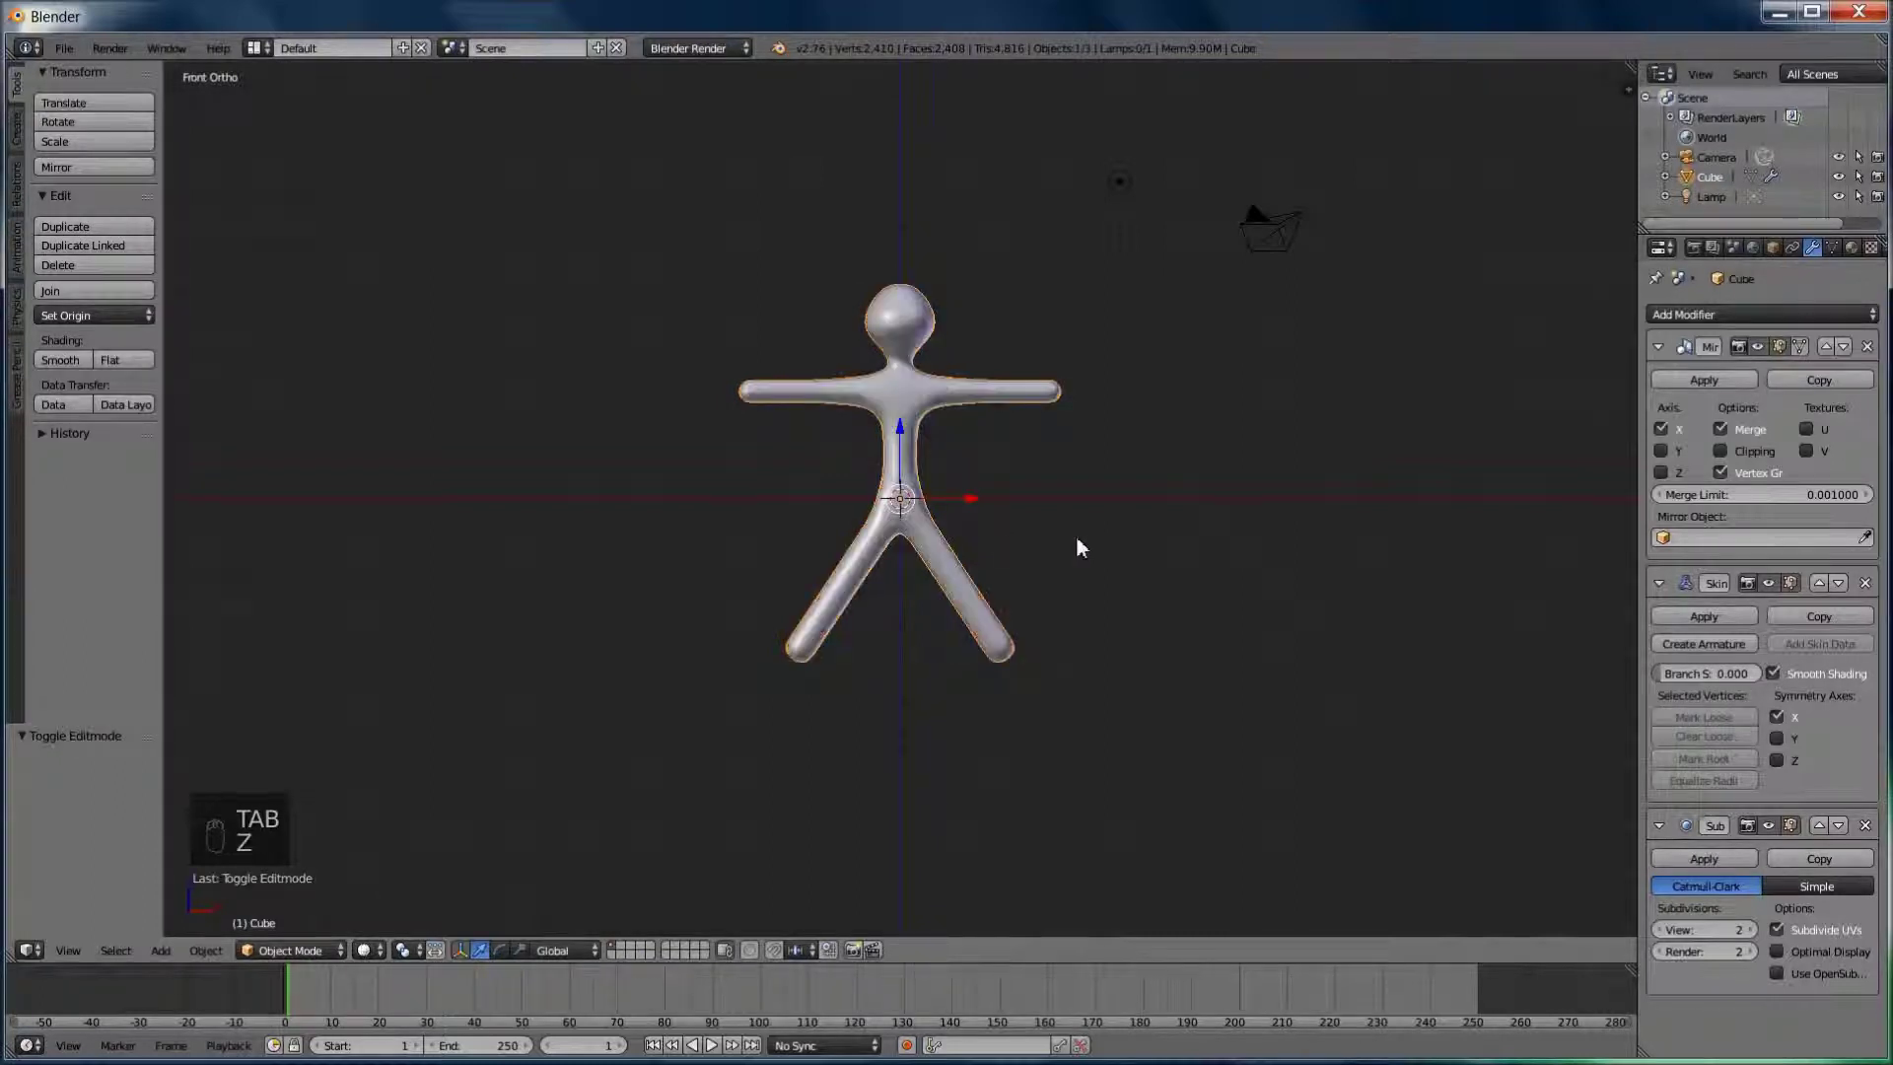
{"action": "mouse_move", "coordinate": [1078, 547]}
{"action": "middle_mouse_down"}
{"action": "mouse_move", "coordinate": [951, 566]}
{"action": "mouse_move", "coordinate": [1099, 569]}
{"action": "middle_mouse_up"}
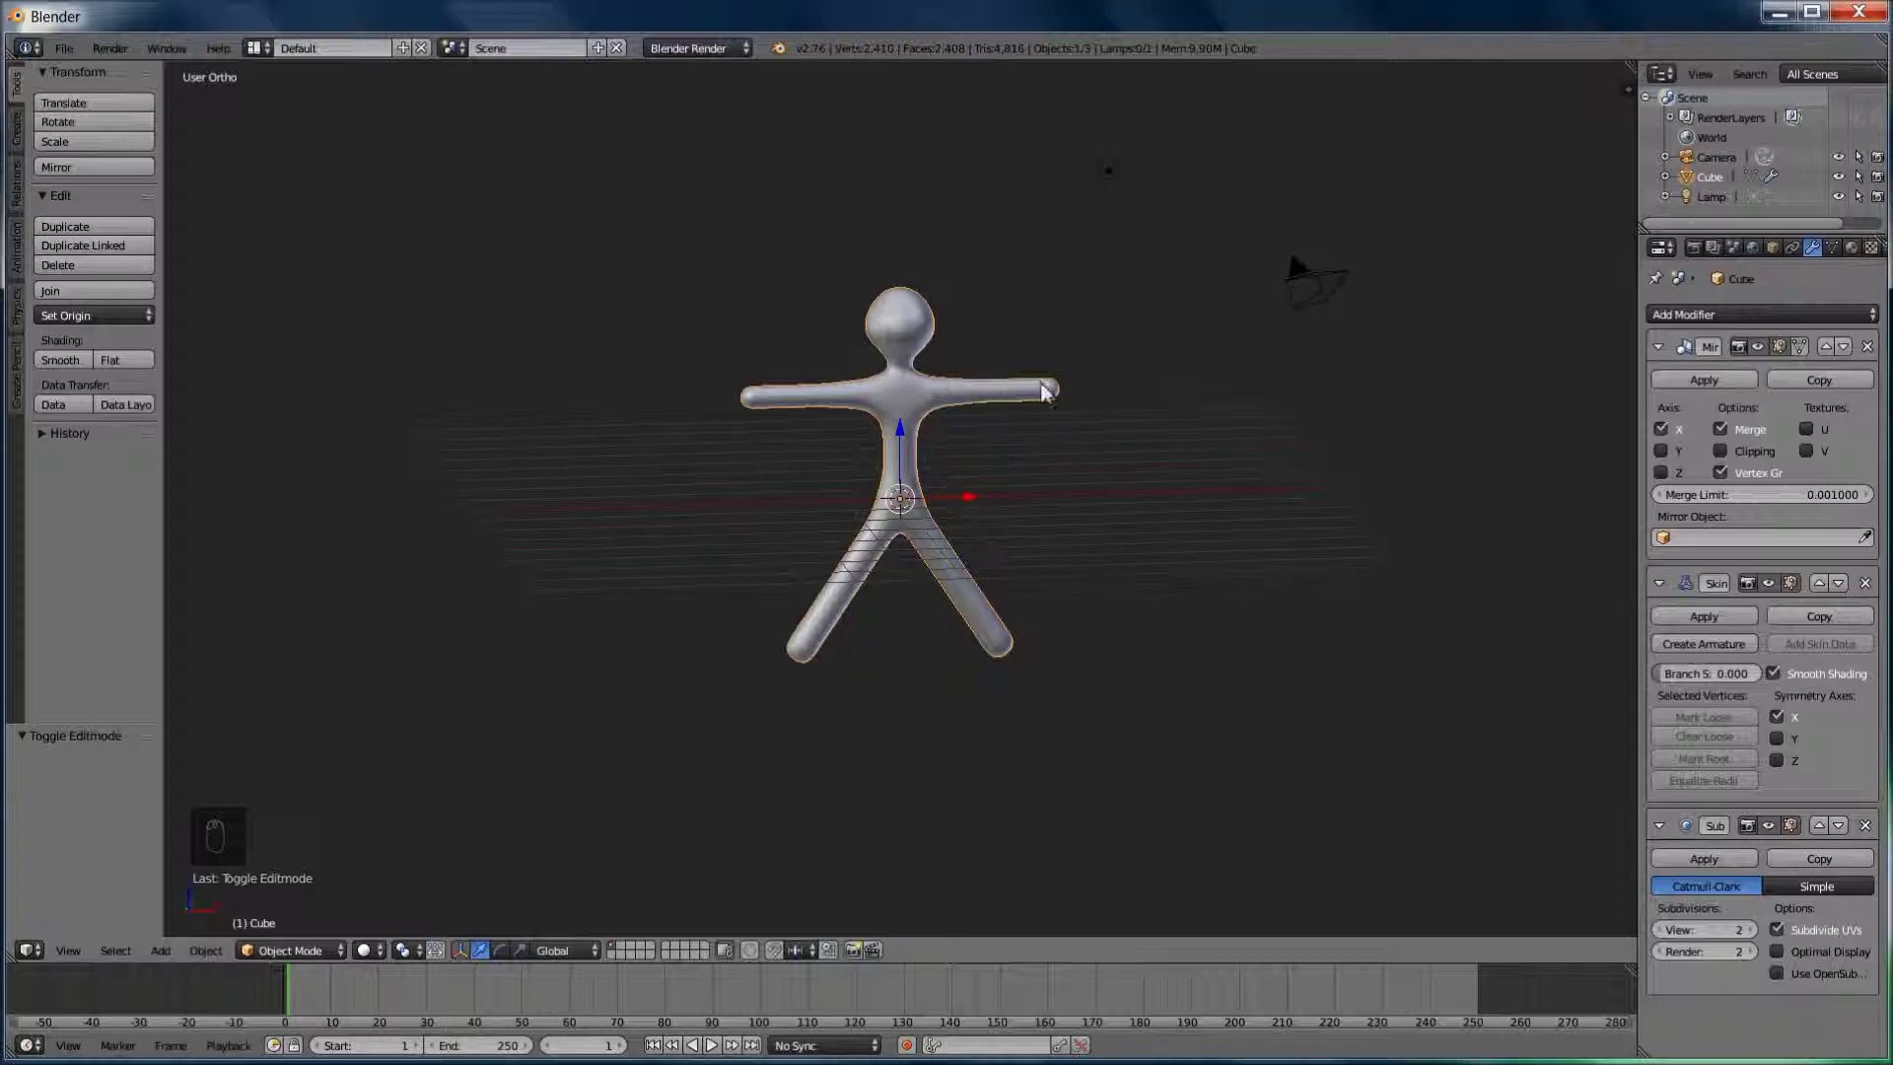
{"action": "mouse_move", "coordinate": [1187, 478]}
{"action": "middle_mouse_down"}
{"action": "mouse_move", "coordinate": [933, 469]}
{"action": "mouse_move", "coordinate": [801, 508]}
{"action": "mouse_move", "coordinate": [1174, 466]}
{"action": "middle_mouse_up"}
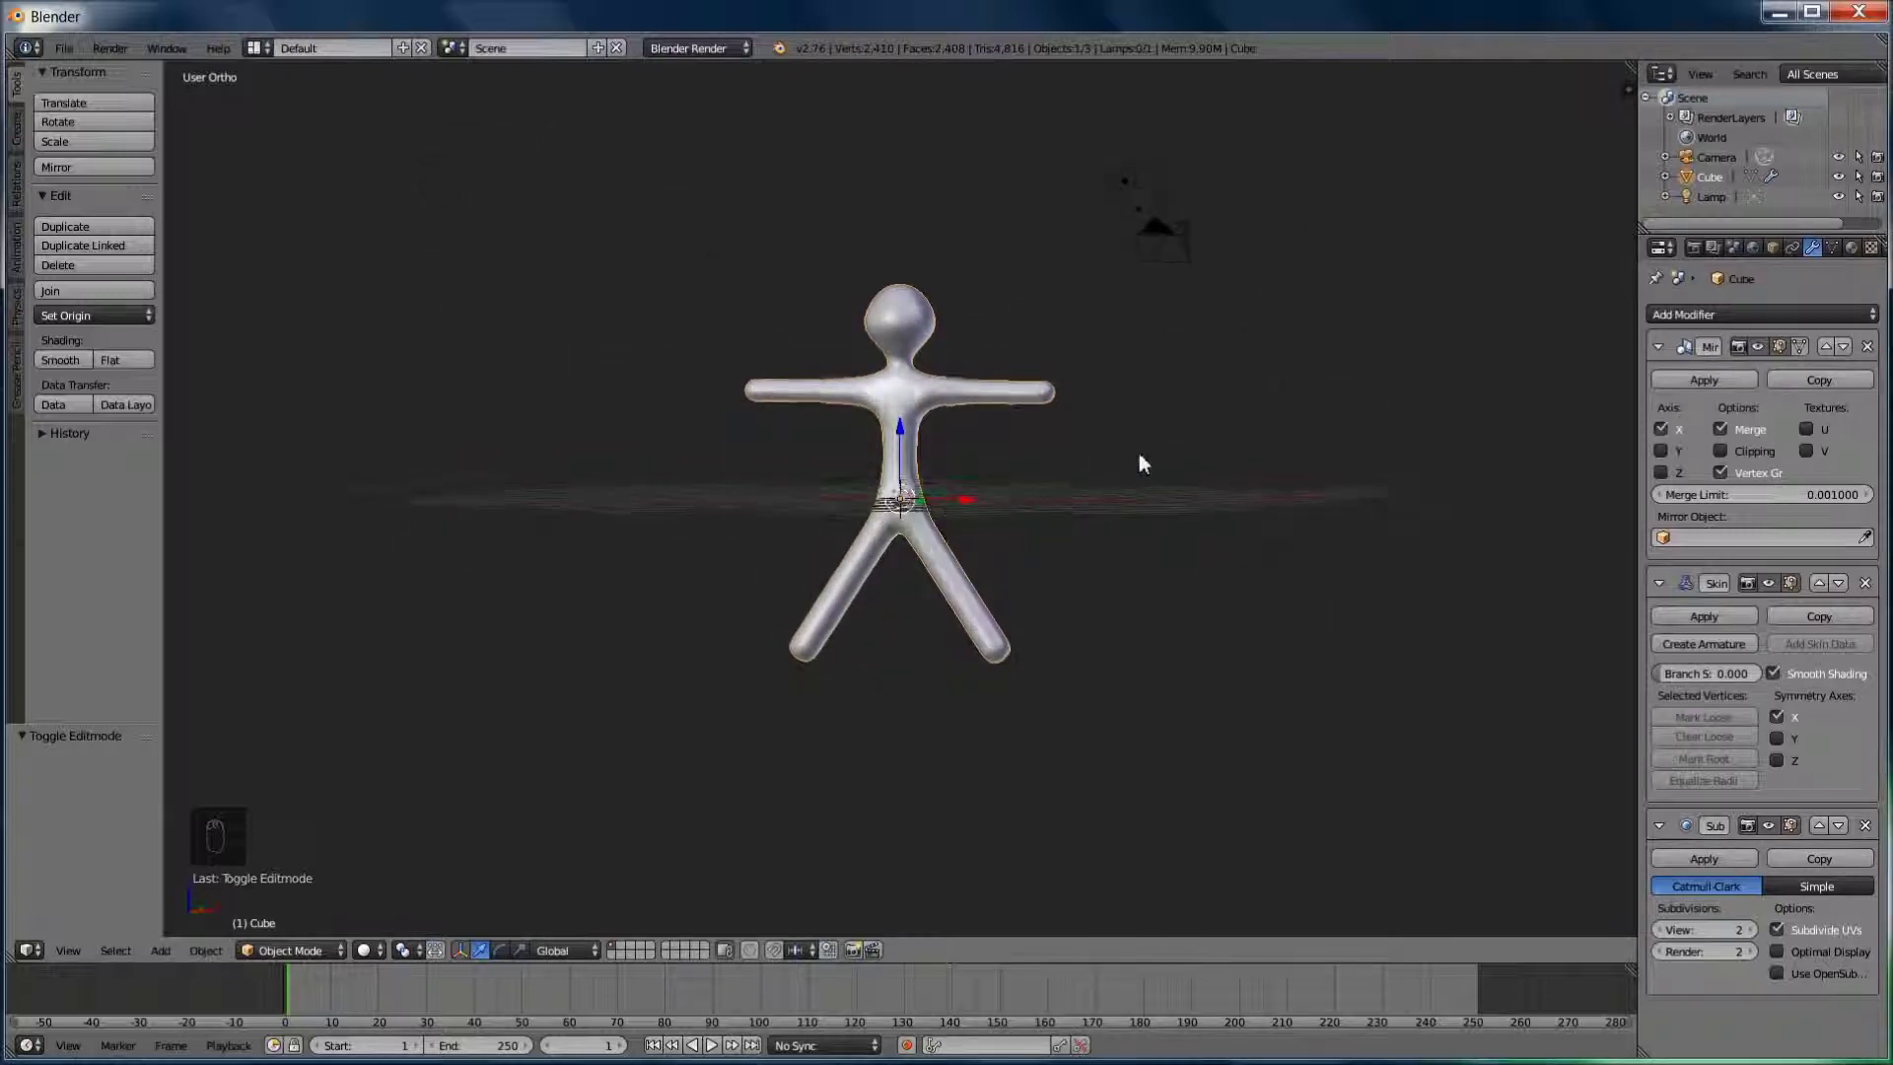
{"action": "middle_click_drag", "start_coordinate": [1173, 465], "coordinate": [1177, 456]}
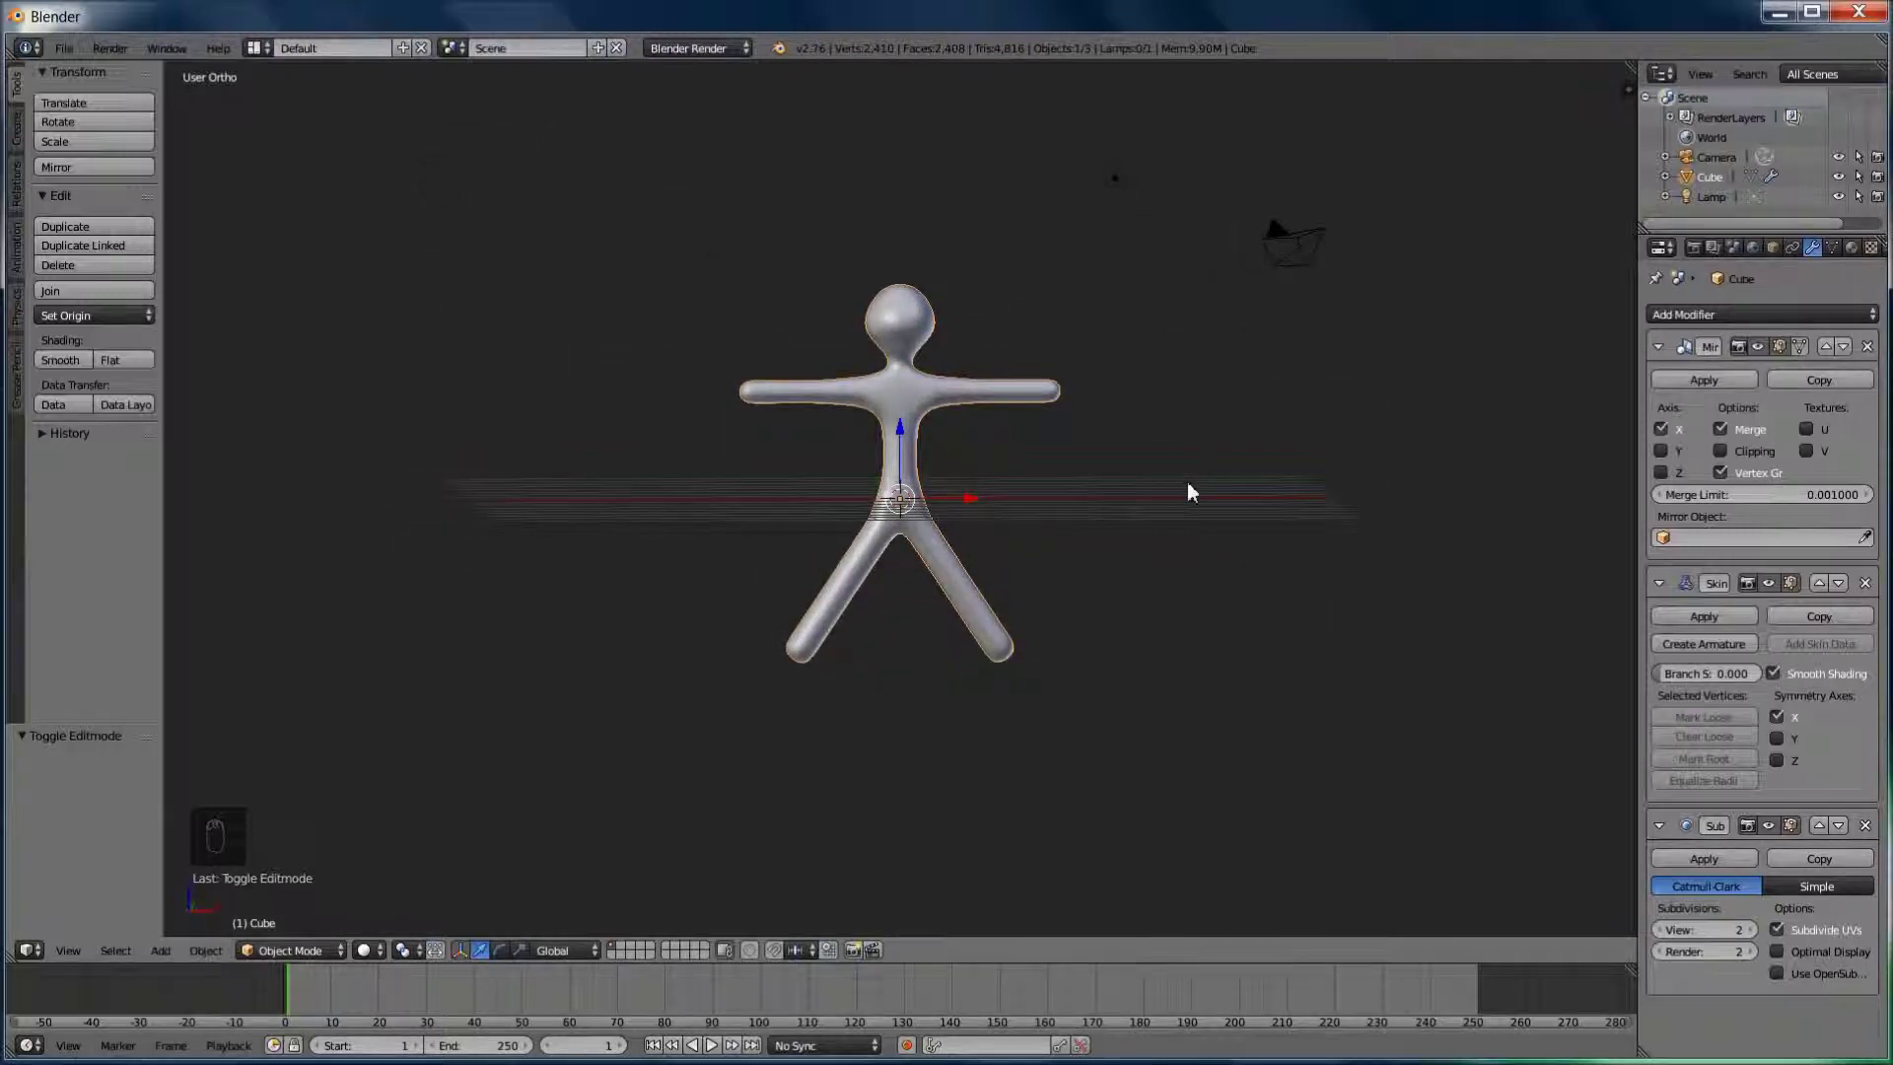